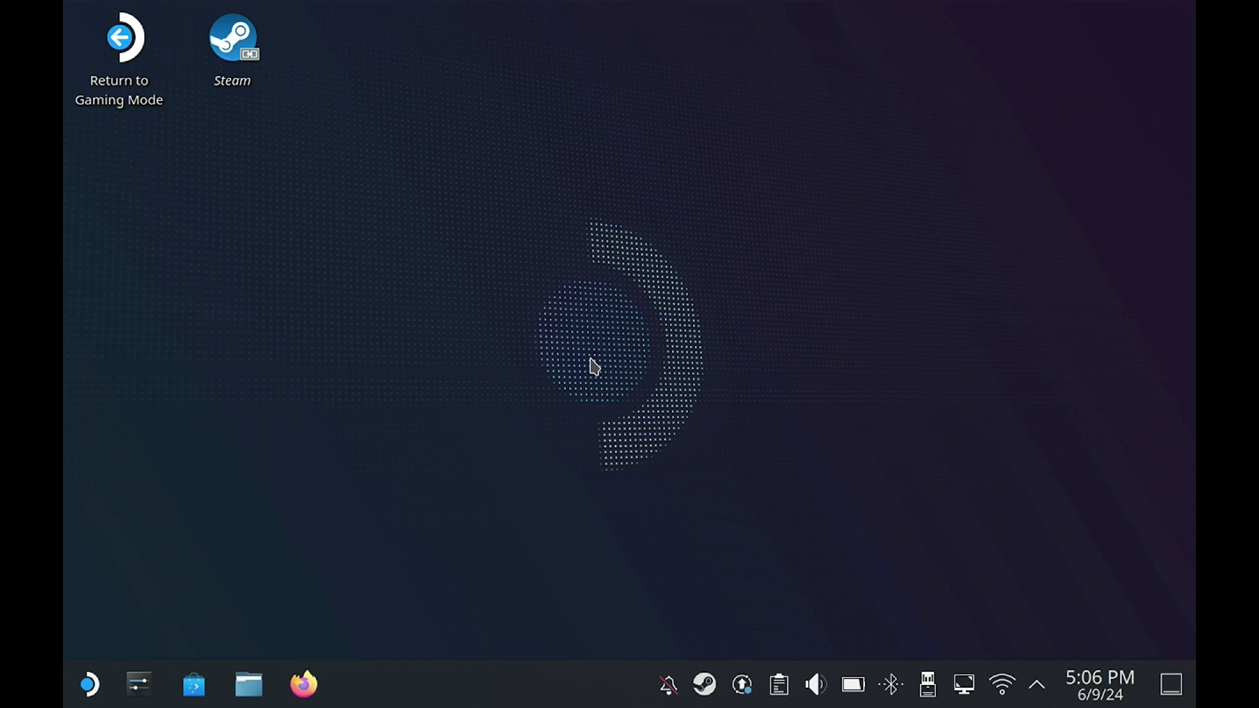
Step: Browse Games/SpiderMan Shattered Dimensions in Dolphin, go back to Games, and launch Discover
{"action": "left_click", "coordinate": [251, 689]}
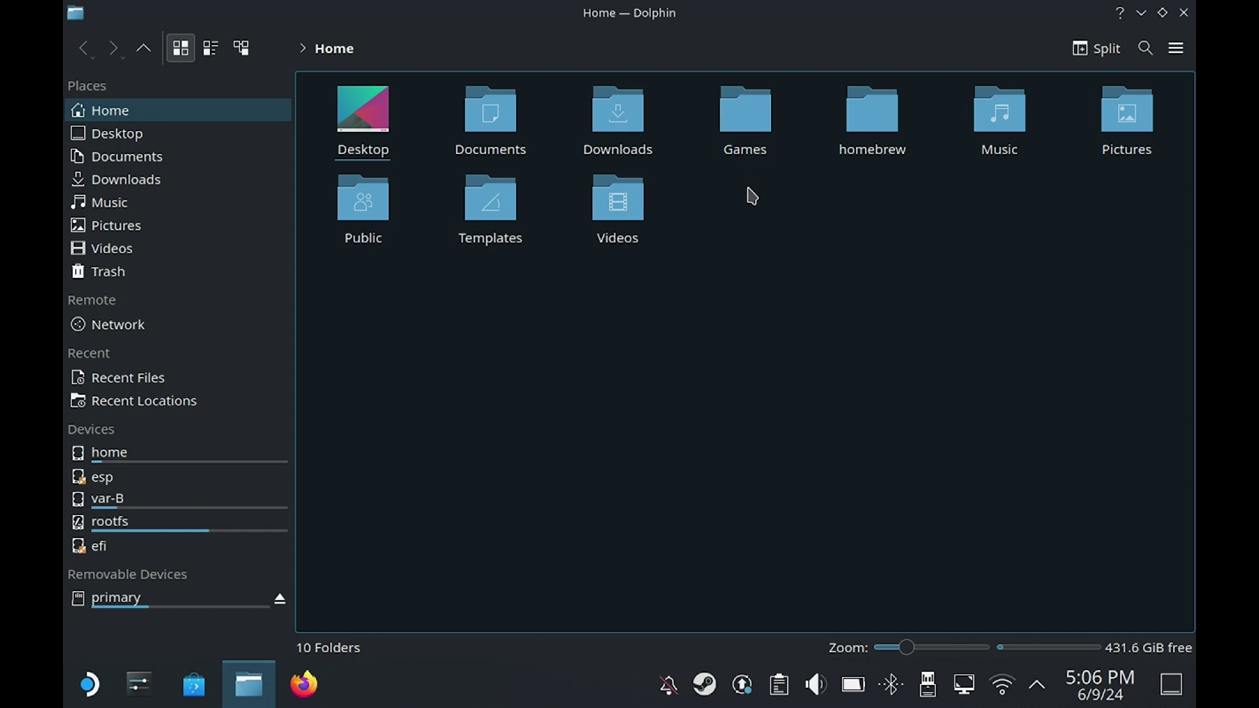
{"action": "left_click", "coordinate": [747, 132]}
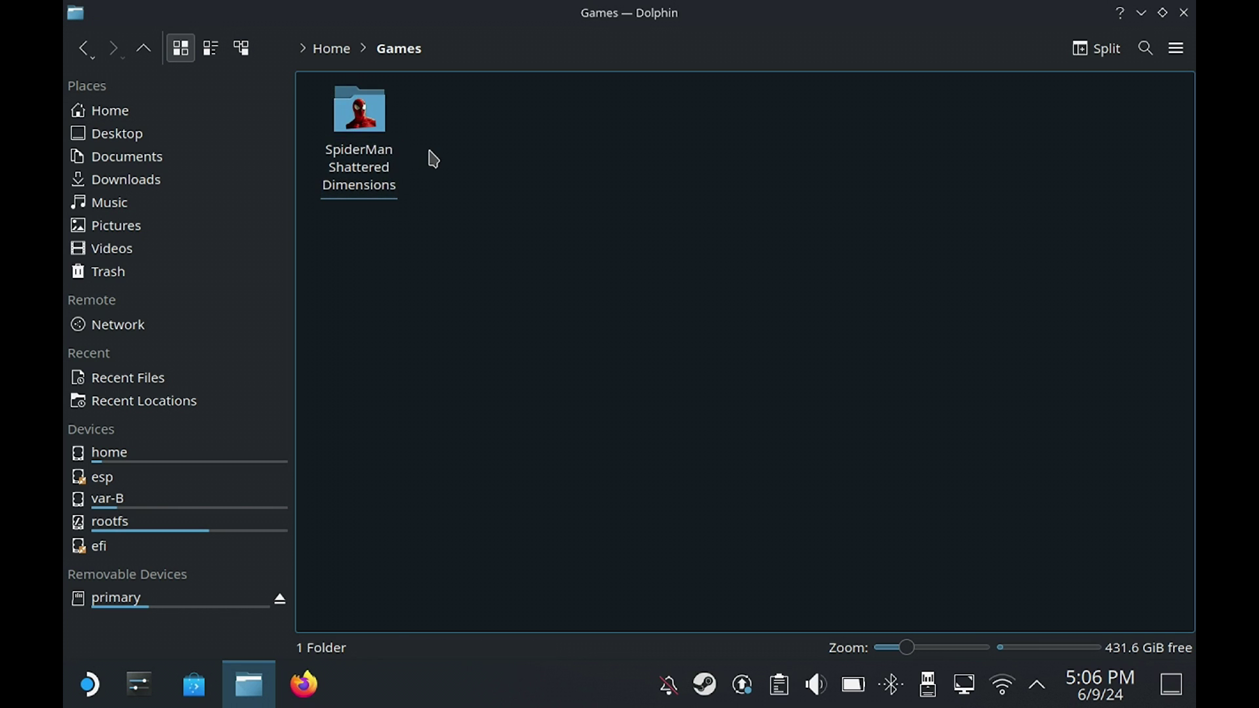
{"action": "left_click", "coordinate": [388, 125]}
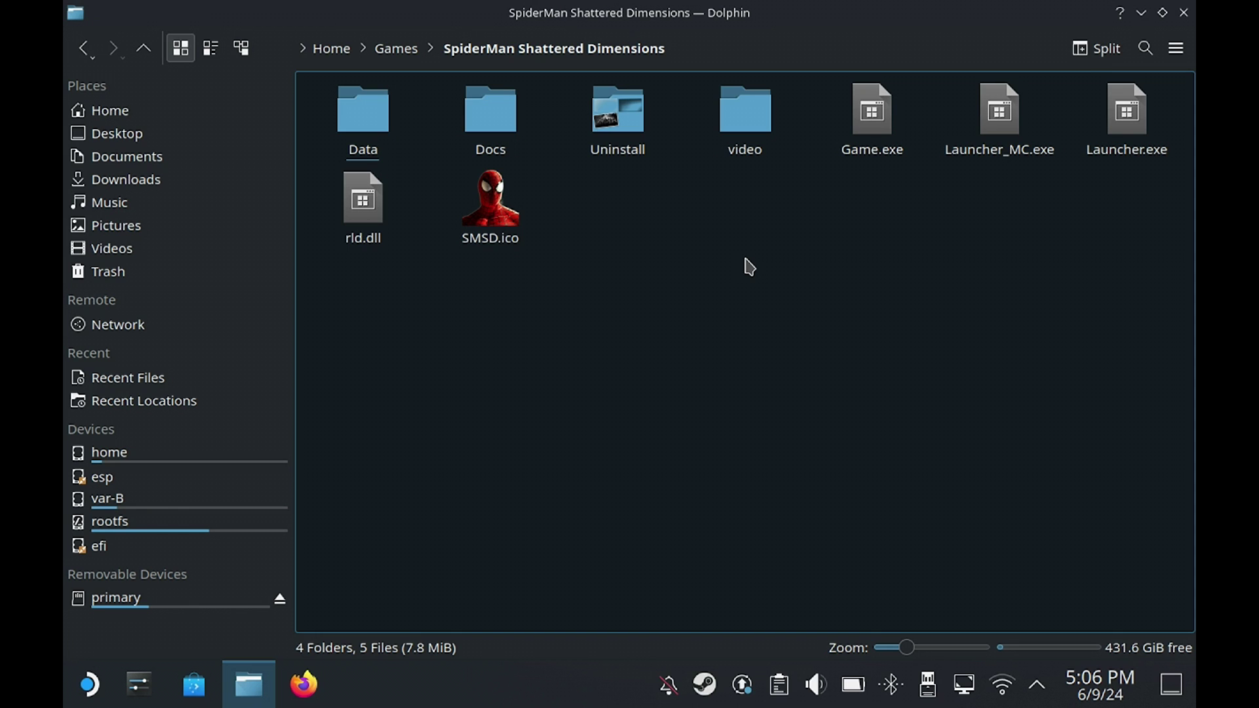
{"action": "left_click", "coordinate": [85, 53]}
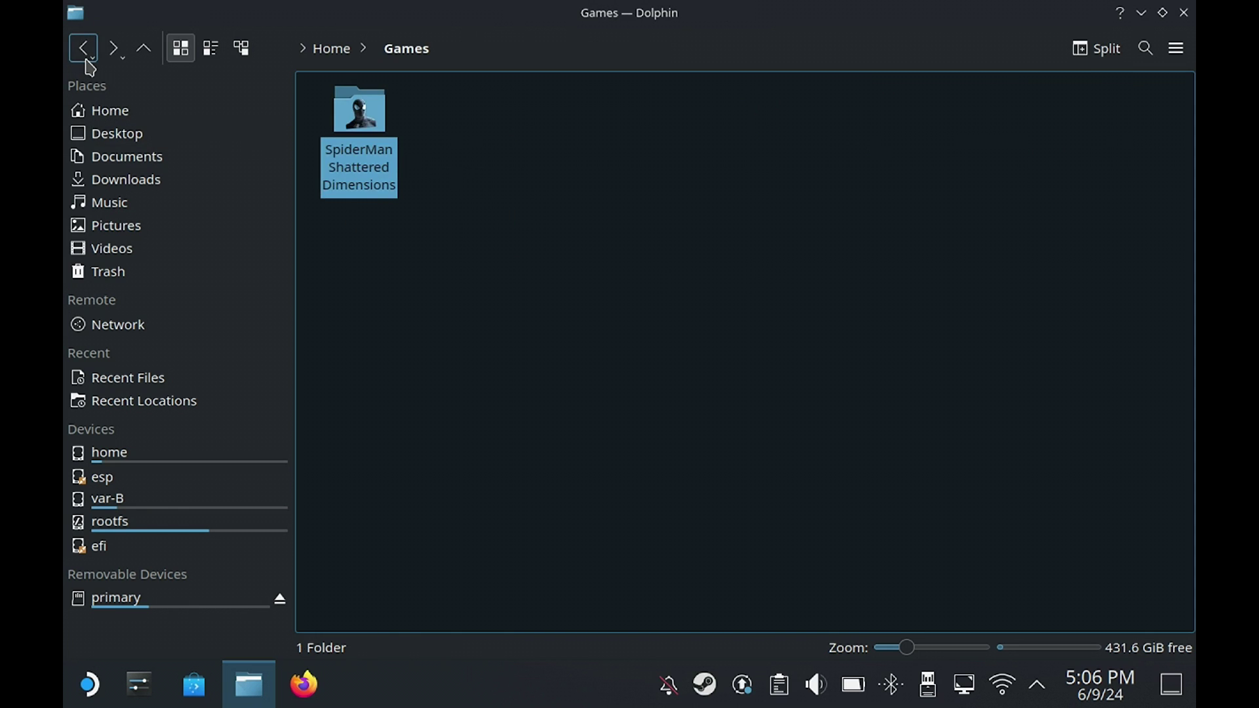
{"action": "left_click", "coordinate": [194, 689]}
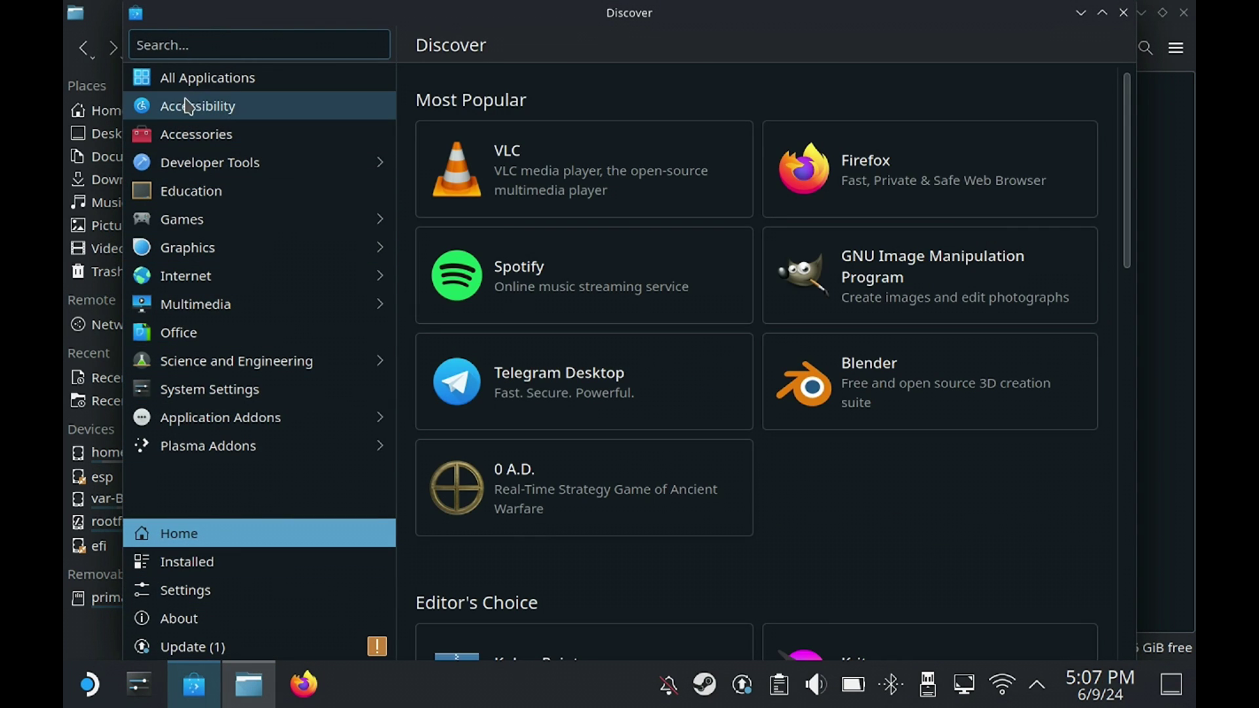
Step: Search Discover for 'lutris' and install the Lutris app
{"action": "left_click", "coordinate": [183, 41]}
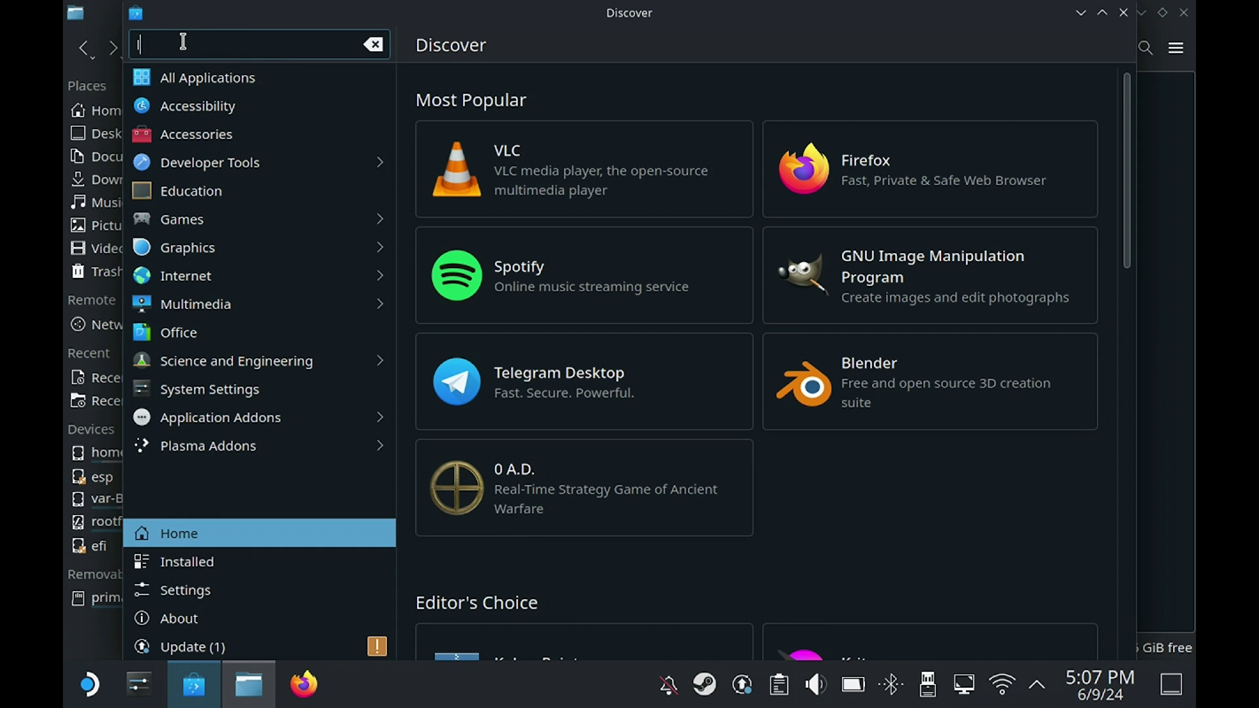
{"action": "type", "text": "lutris"}
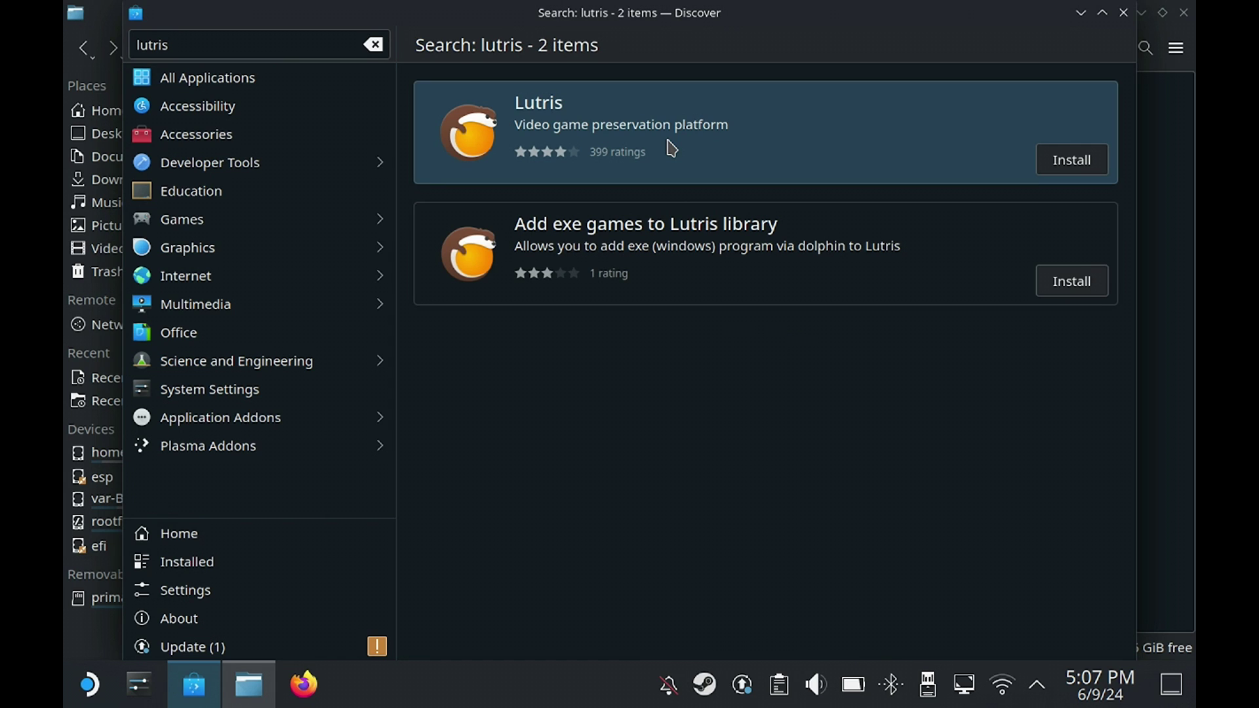
{"action": "left_click", "coordinate": [1067, 159]}
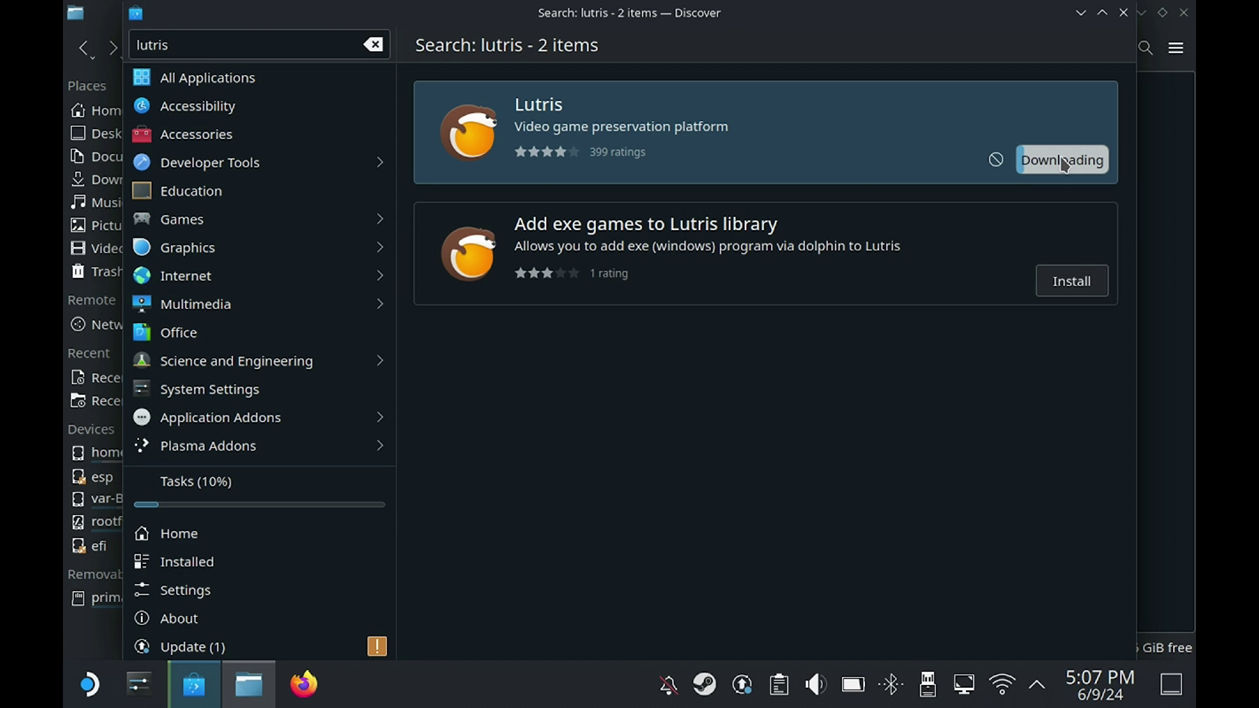
Step: Search 'proton', install ProtonUp-Qt and Protontricks, then close Discover
{"action": "left_click", "coordinate": [374, 44]}
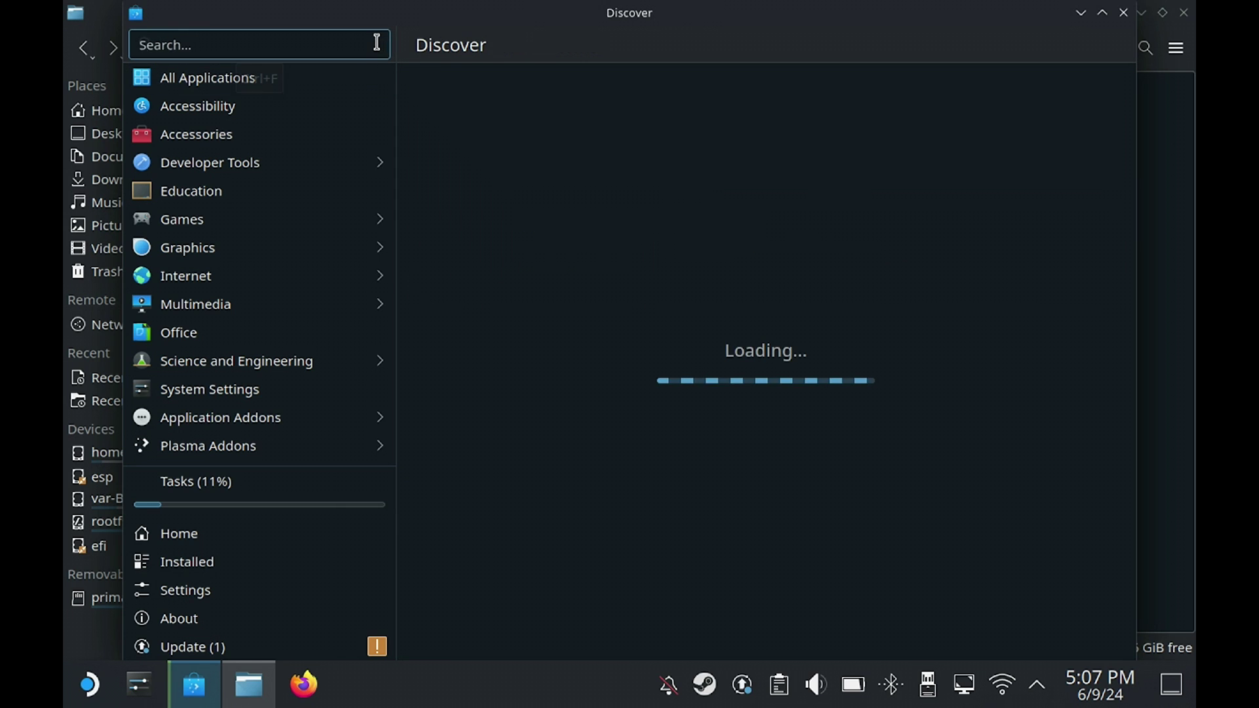
{"action": "type", "text": "proton"}
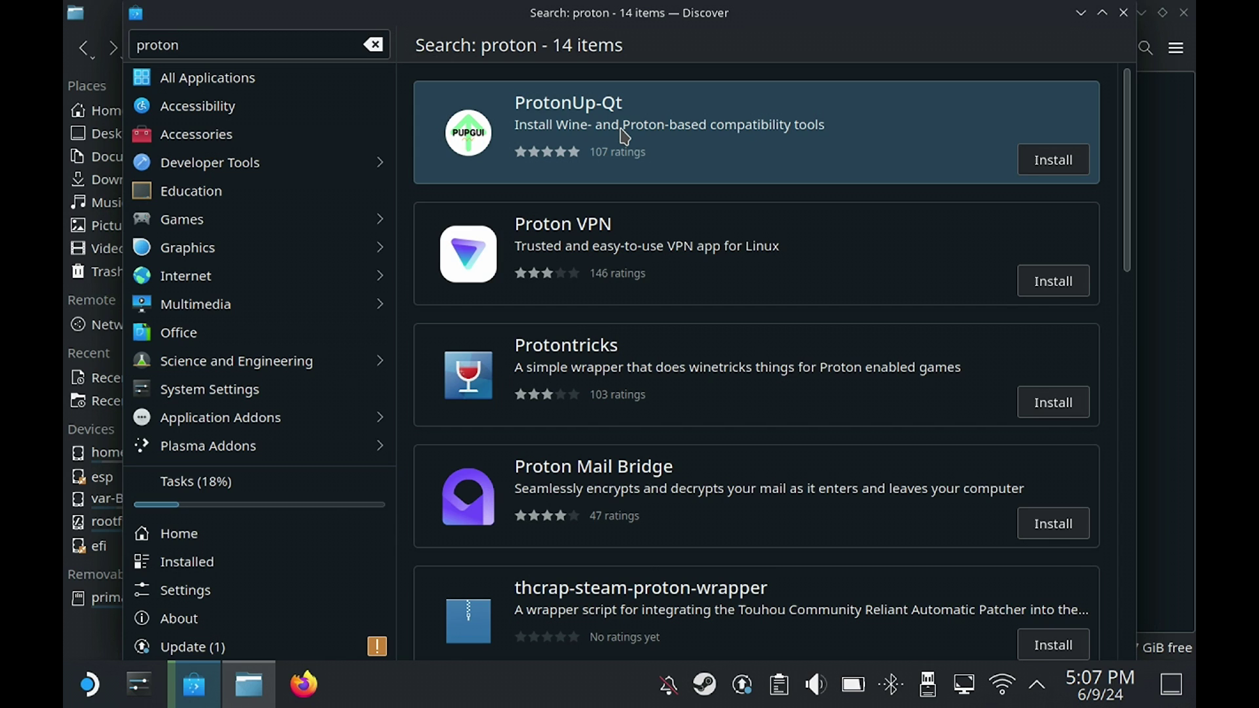
{"action": "left_click", "coordinate": [1054, 172]}
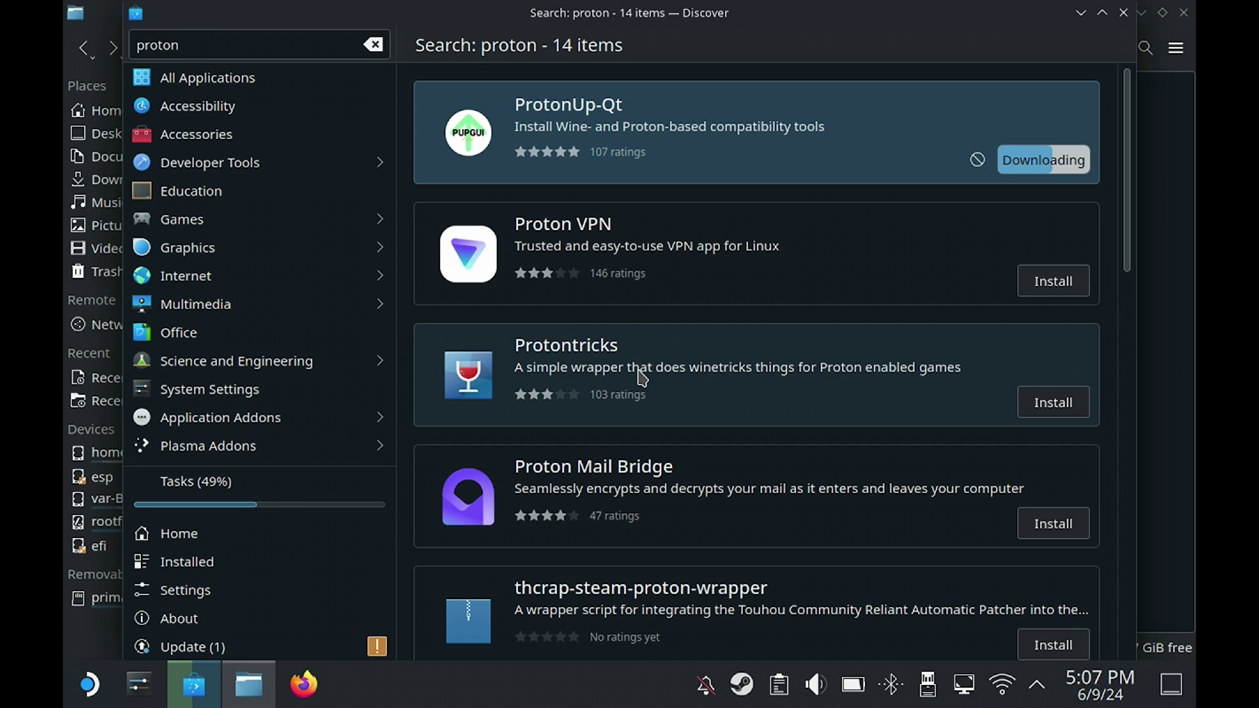
{"action": "left_click", "coordinate": [1065, 413]}
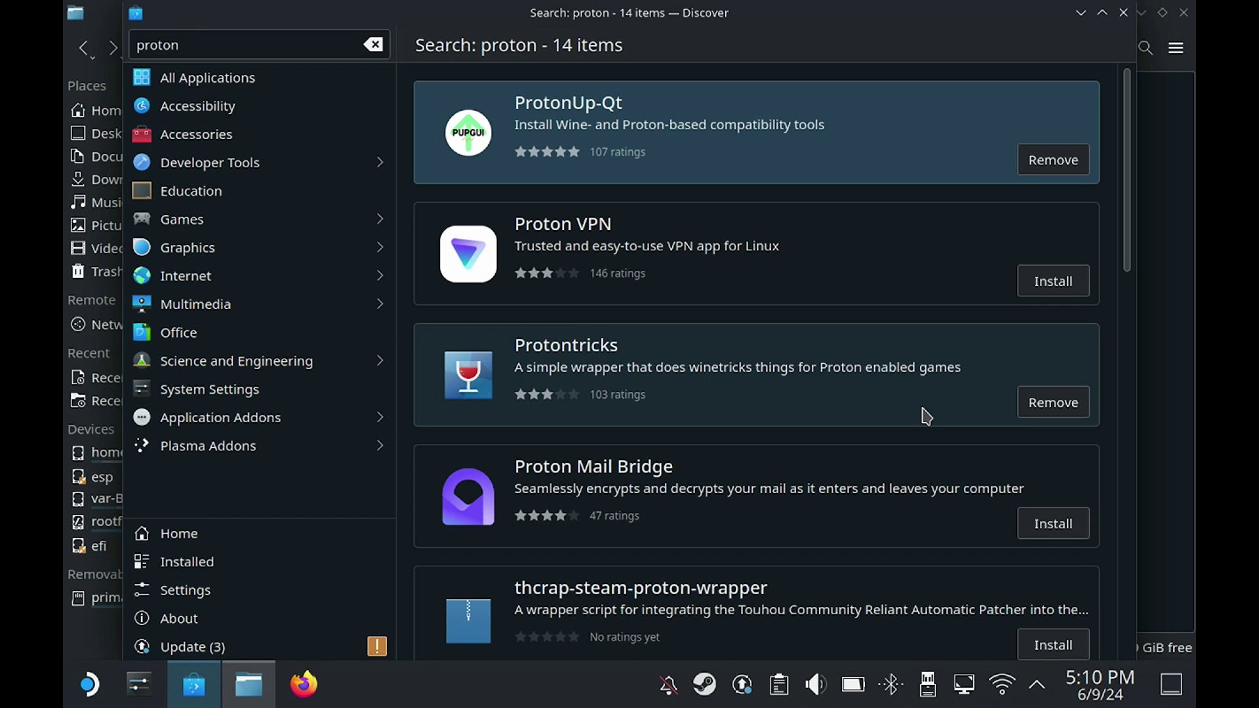
{"action": "left_click", "coordinate": [1122, 13]}
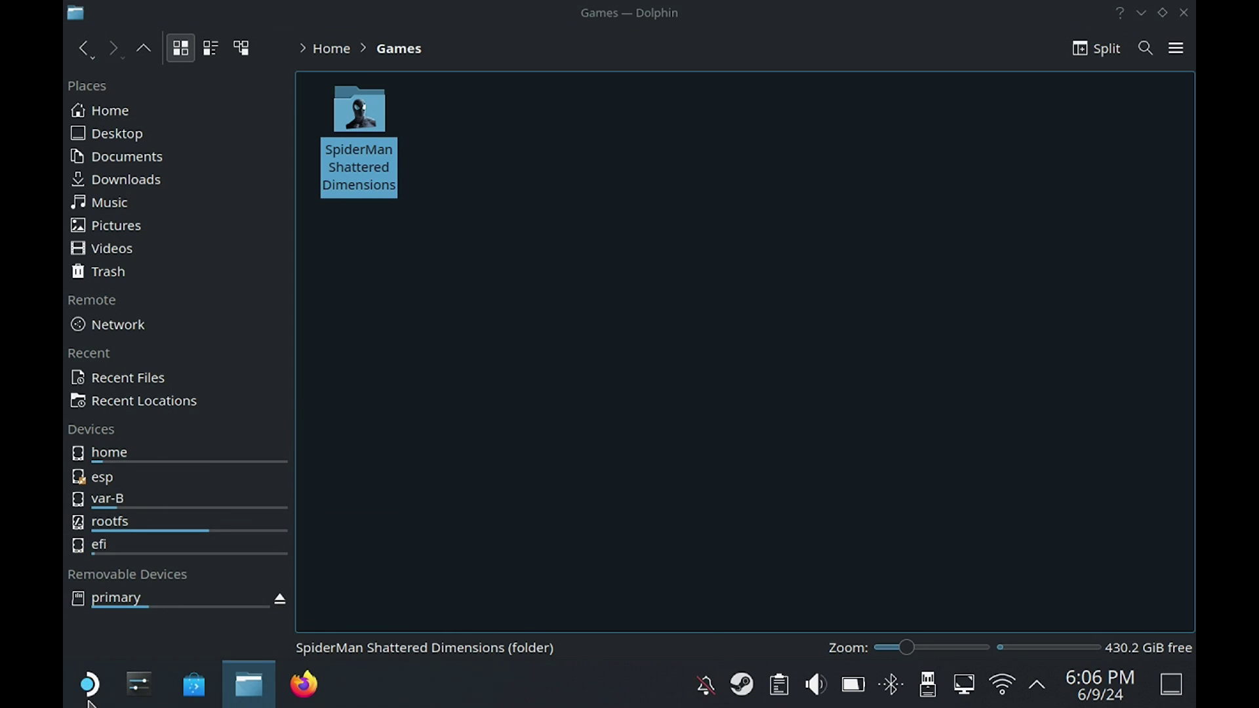
Step: Launch Lutris from the launcher, let its first-run runtime downloads finish, then close it
{"action": "left_click", "coordinate": [90, 697]}
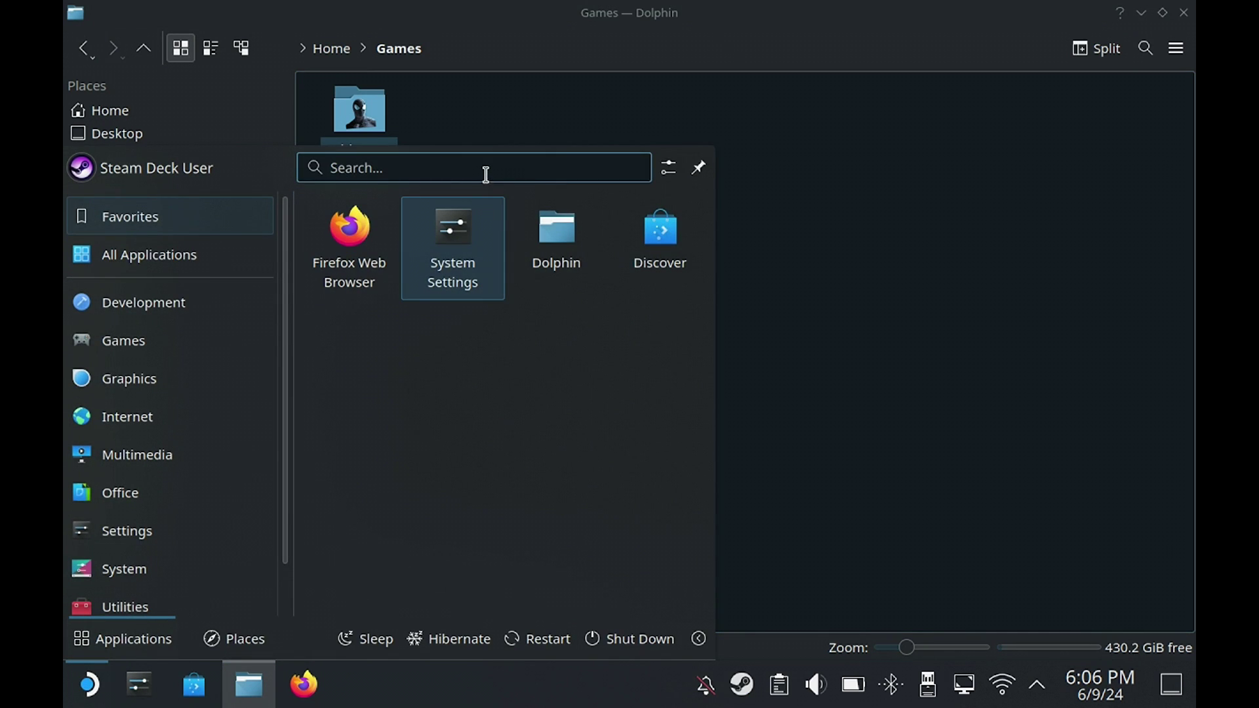
{"action": "type", "text": "lut"}
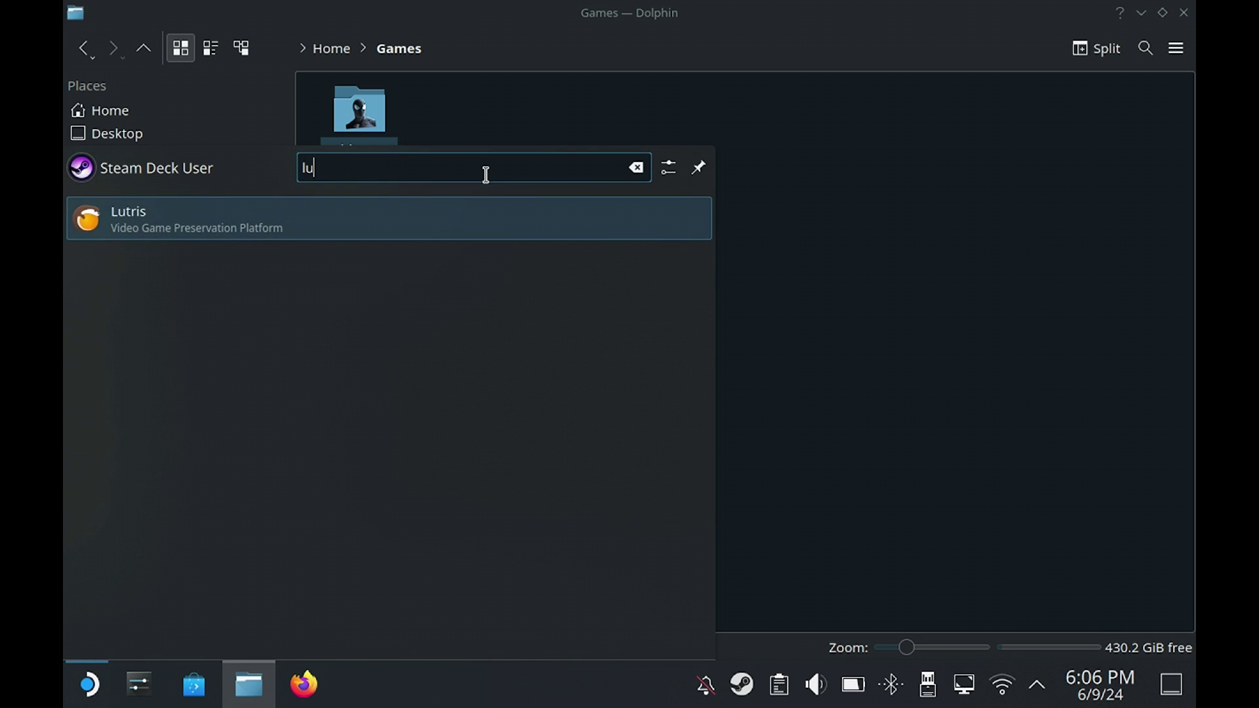
{"action": "left_click", "coordinate": [416, 211]}
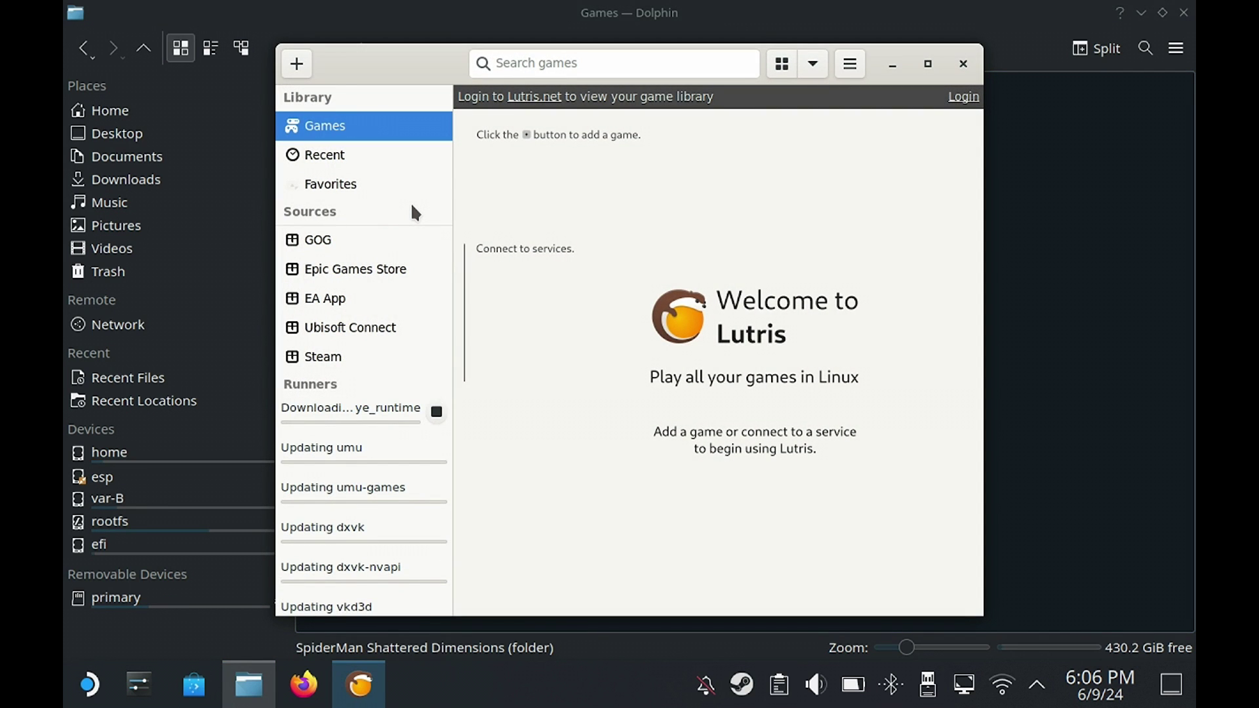
{"action": "scroll", "coordinate": [348, 433], "scroll_direction": "down", "scroll_amount": 4}
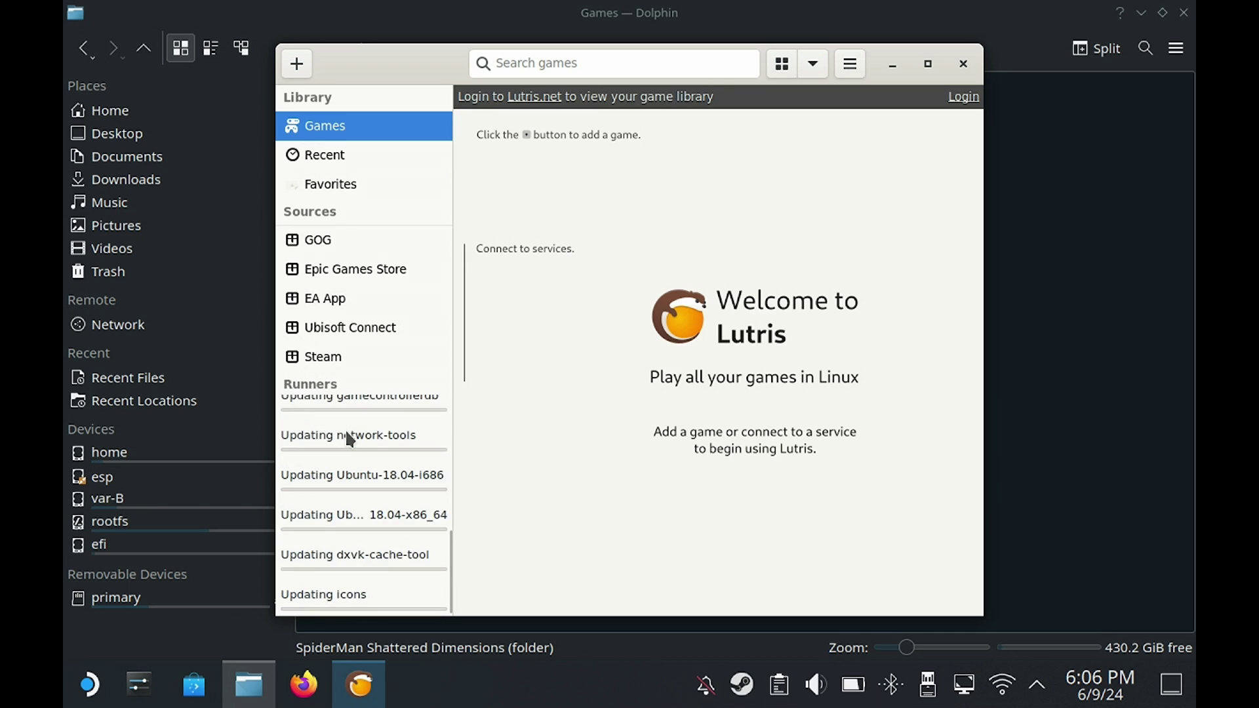
{"action": "scroll", "coordinate": [348, 438], "scroll_direction": "up", "scroll_amount": 3}
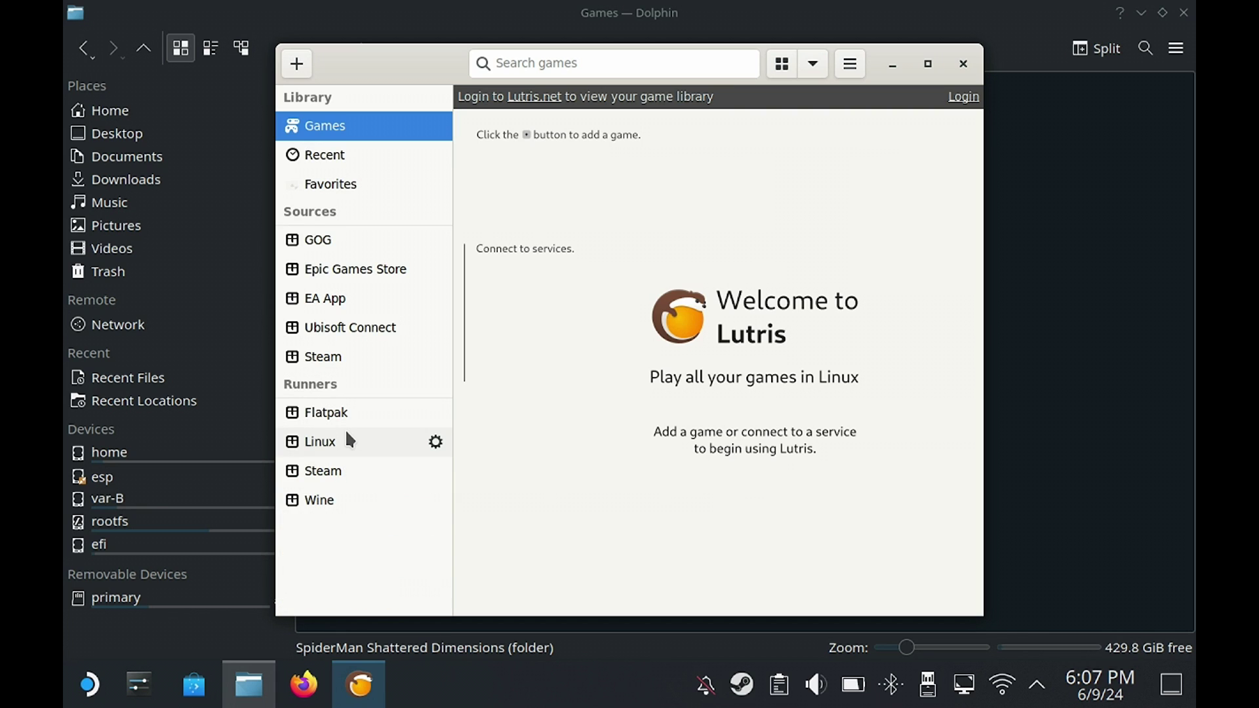
{"action": "left_click", "coordinate": [963, 64]}
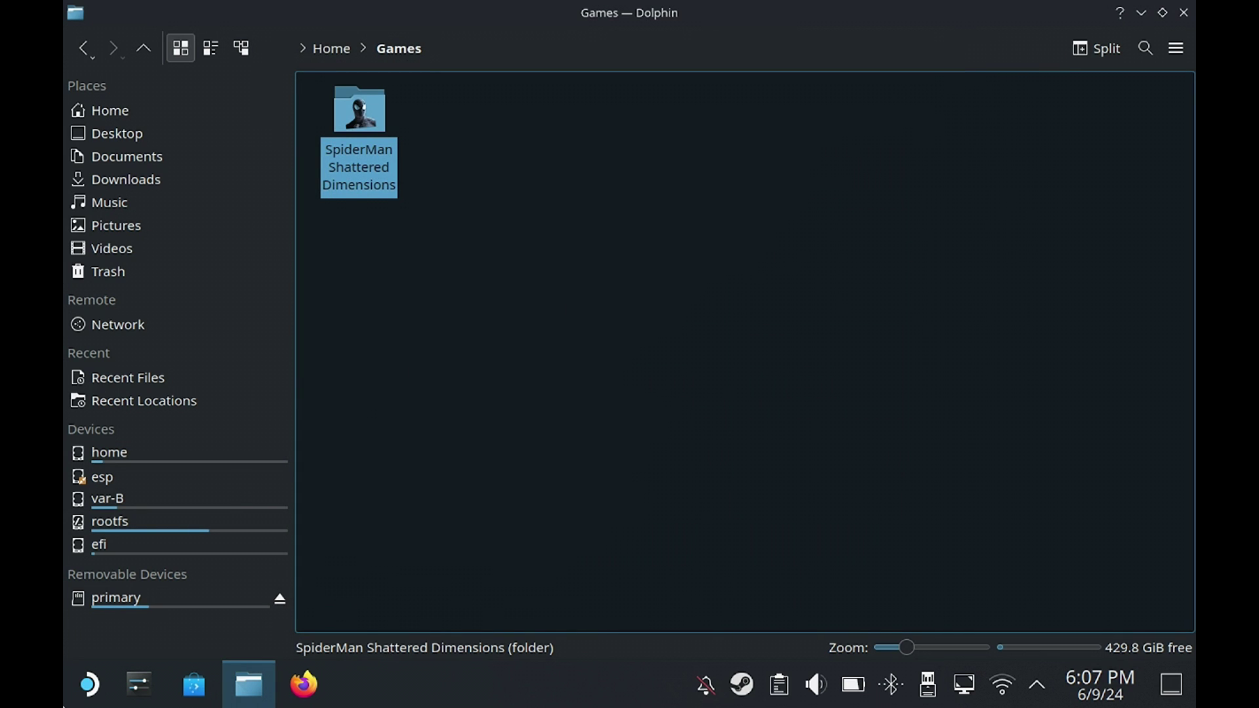
Step: Start ProtonUp-Qt from the launcher and set 'Install for' to Lutris Flatpak
{"action": "key", "text": "super"}
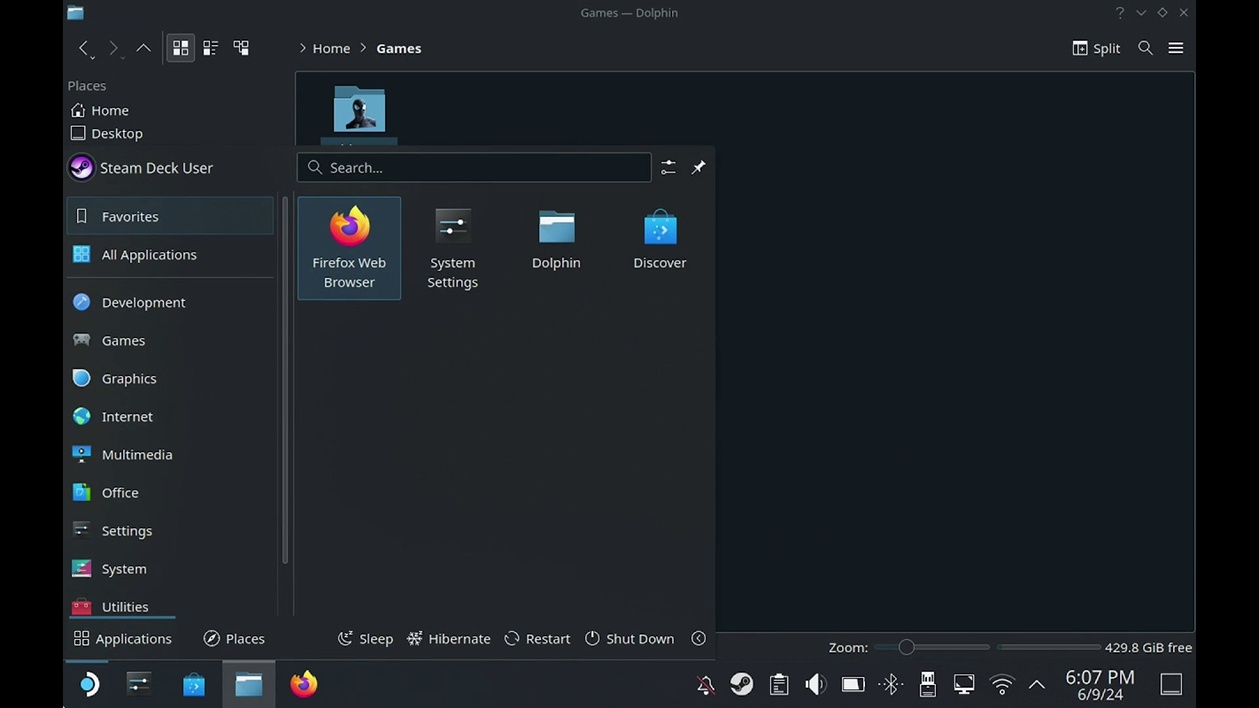
{"action": "left_click", "coordinate": [513, 169]}
{"action": "type", "text": "pro"}
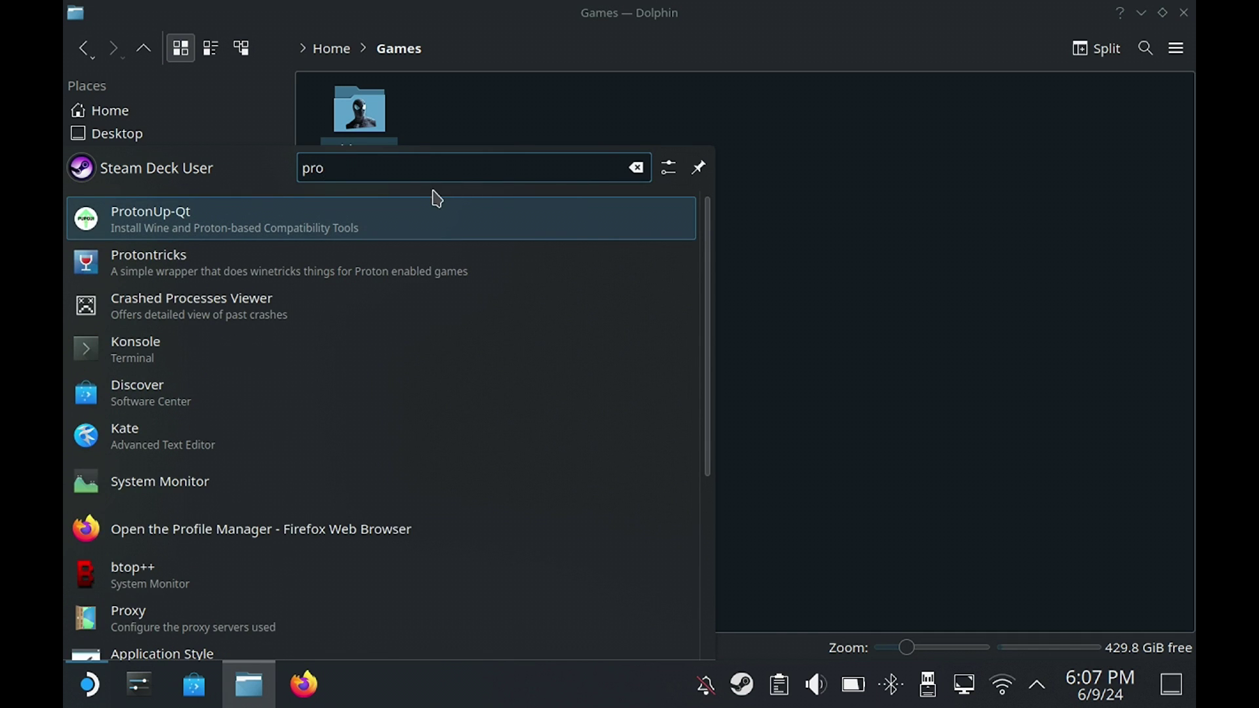
{"action": "left_click", "coordinate": [402, 215]}
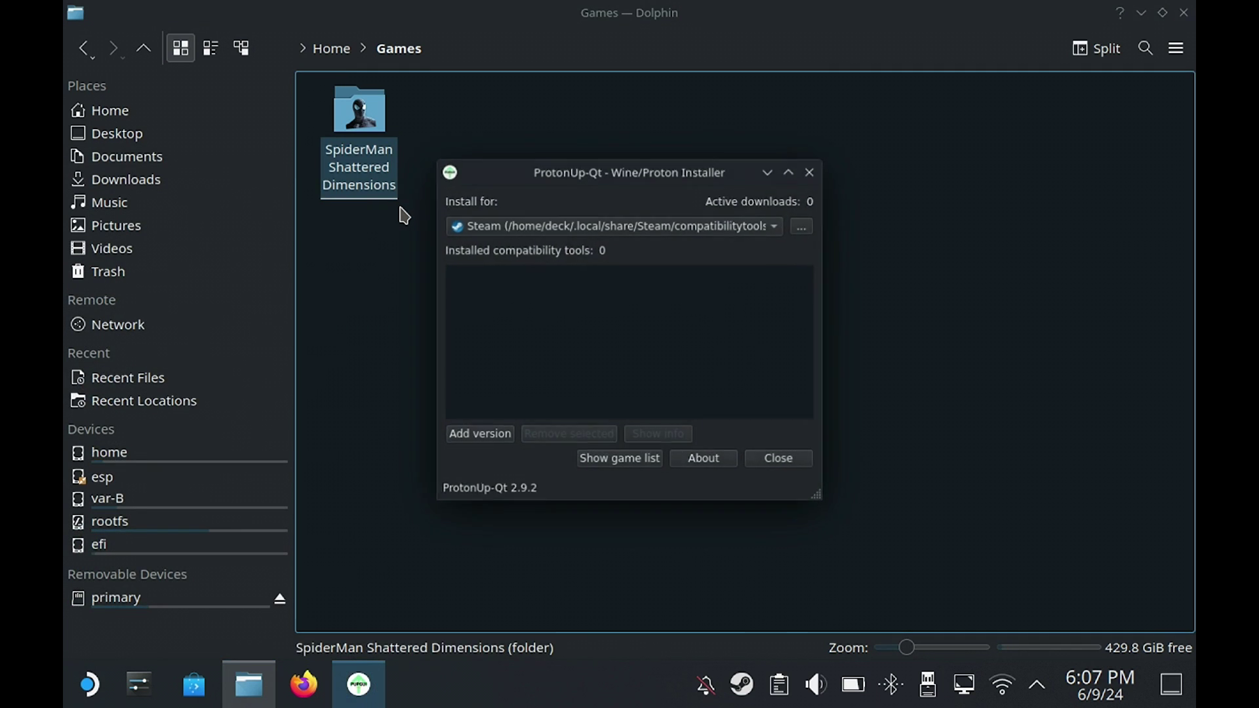
{"action": "left_click", "coordinate": [471, 225]}
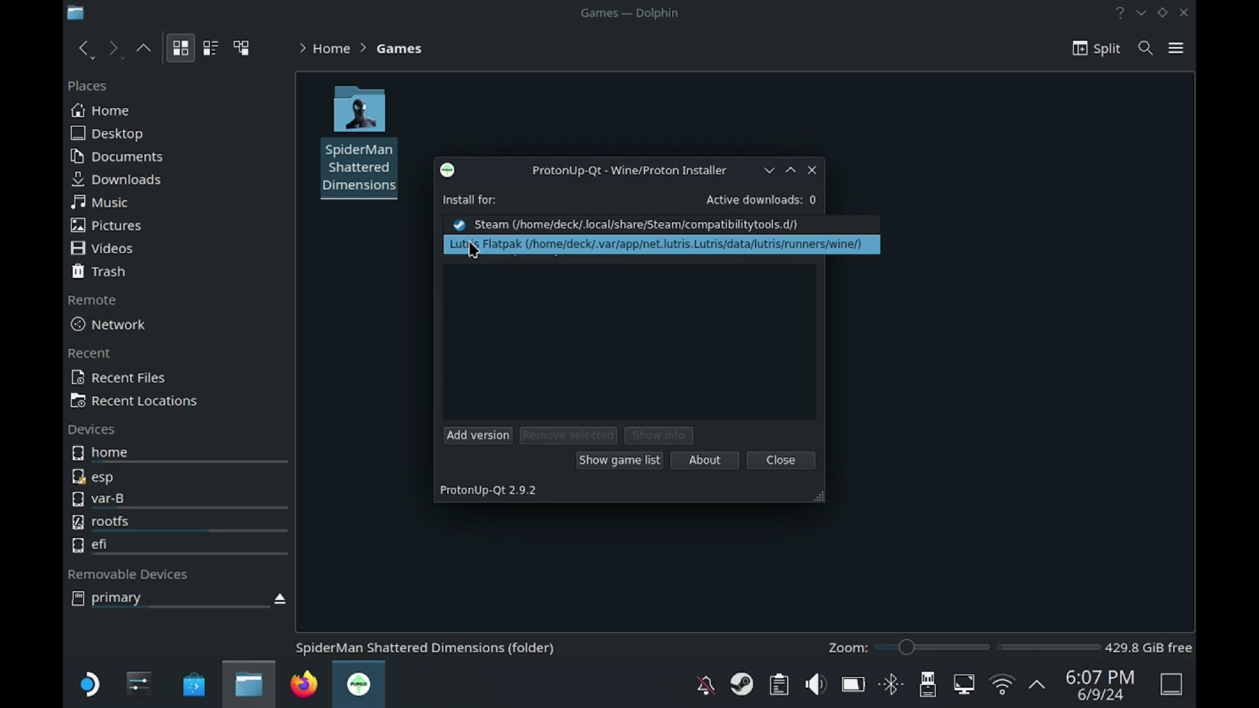
{"action": "left_click", "coordinate": [474, 245]}
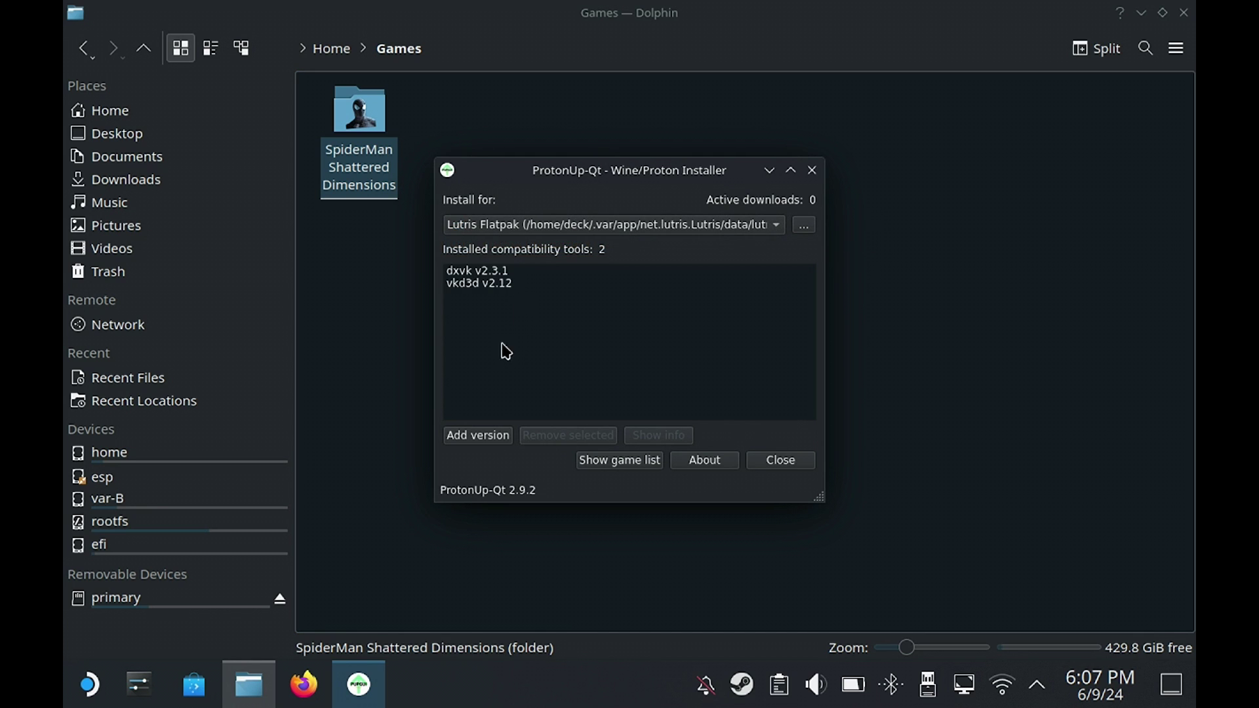
Step: Add Wine-GE version GE-Proton8-26 for Lutris Flatpak, install it, then close ProtonUp-Qt
{"action": "left_click", "coordinate": [486, 437]}
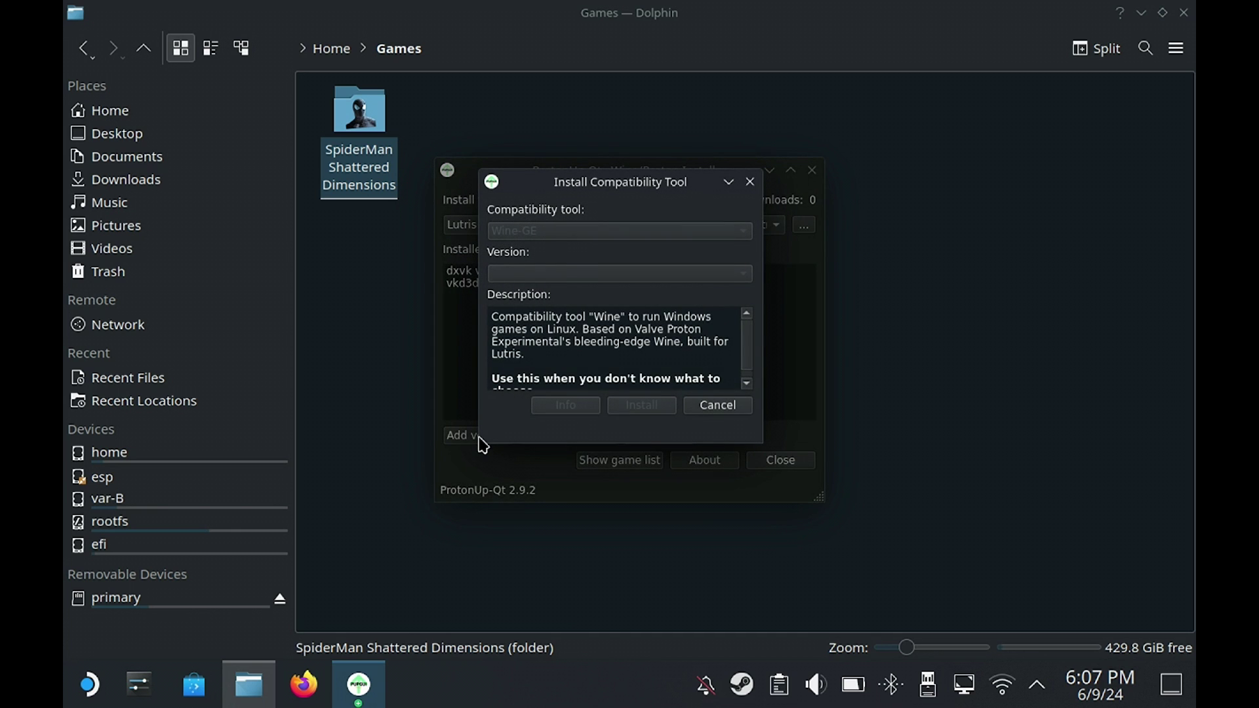
{"action": "left_click", "coordinate": [557, 234]}
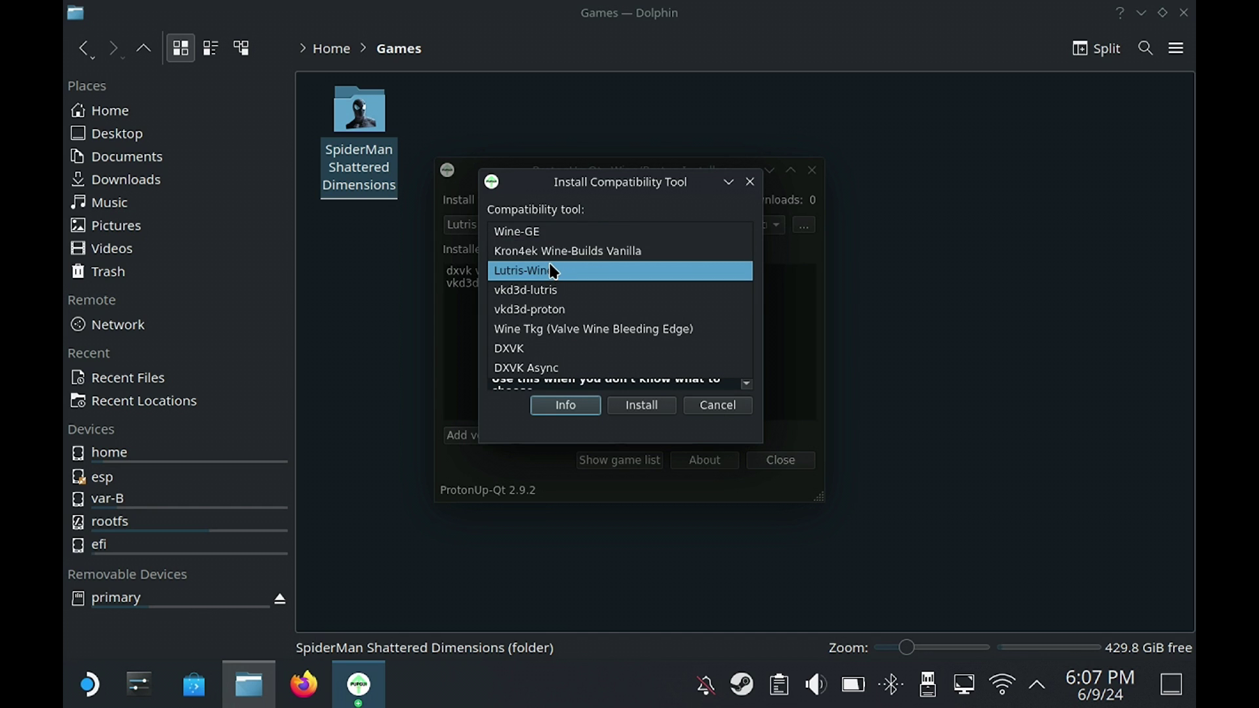
{"action": "left_click", "coordinate": [553, 226]}
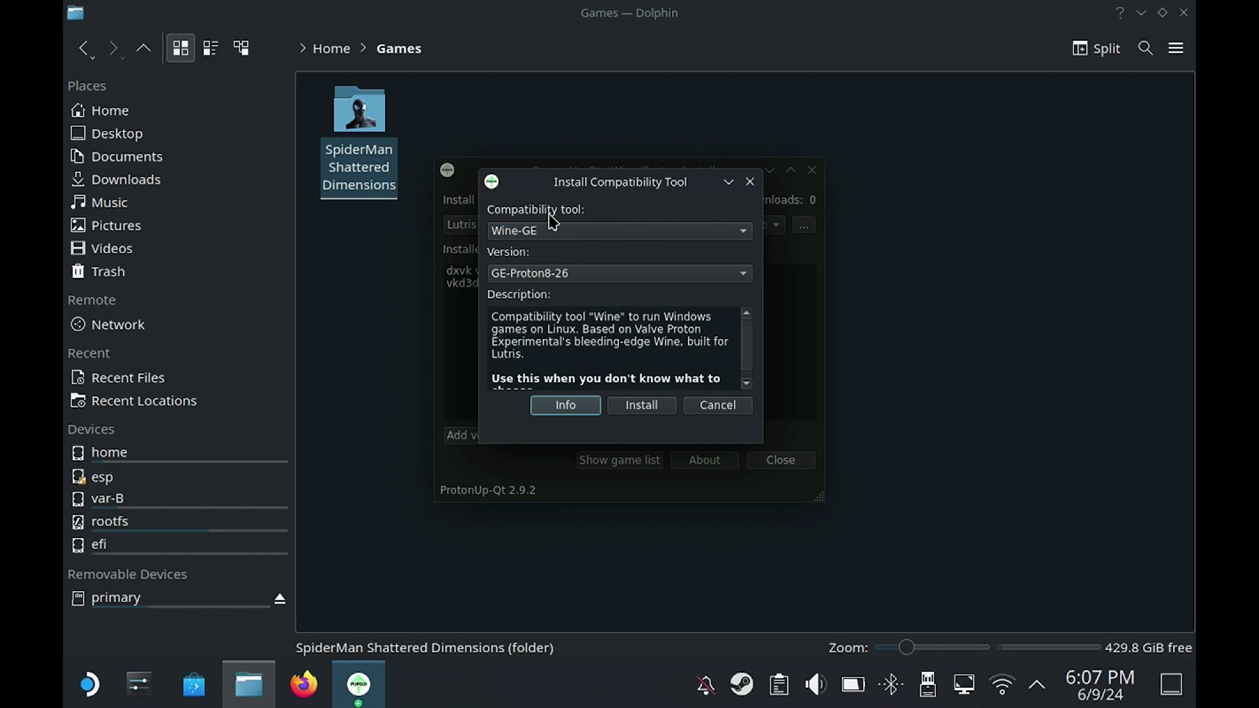
{"action": "left_click", "coordinate": [528, 278]}
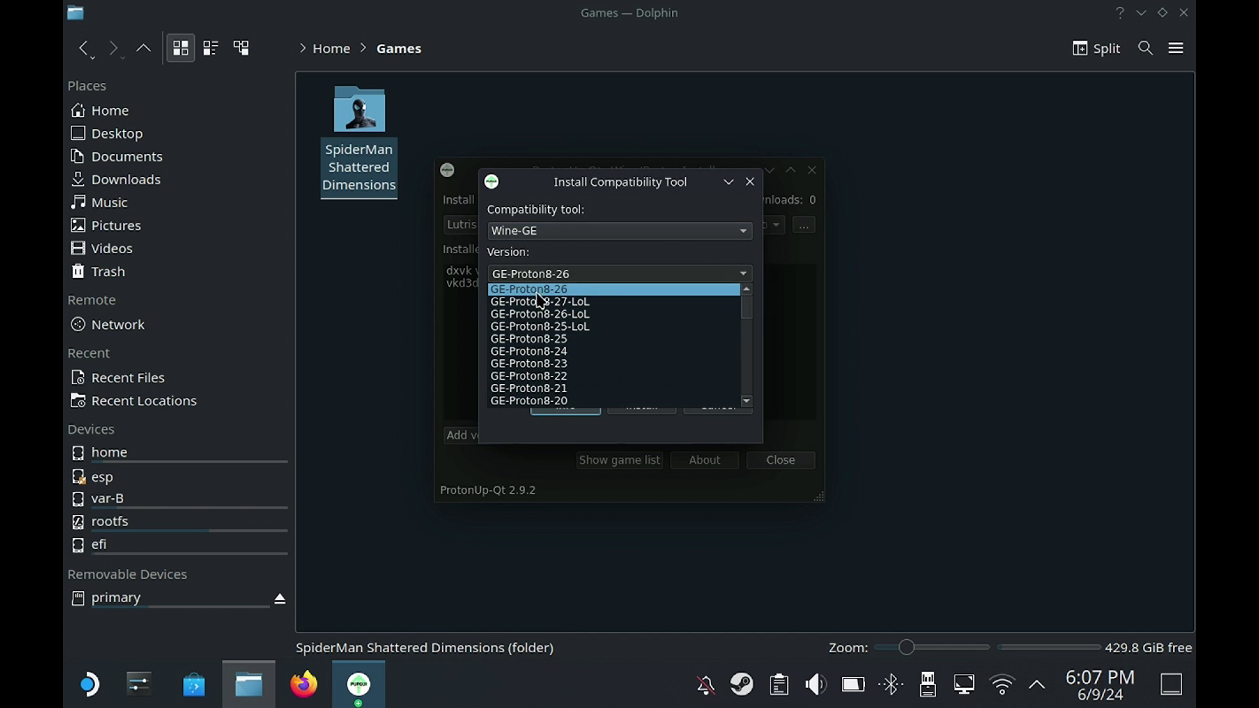
{"action": "left_click", "coordinate": [565, 271]}
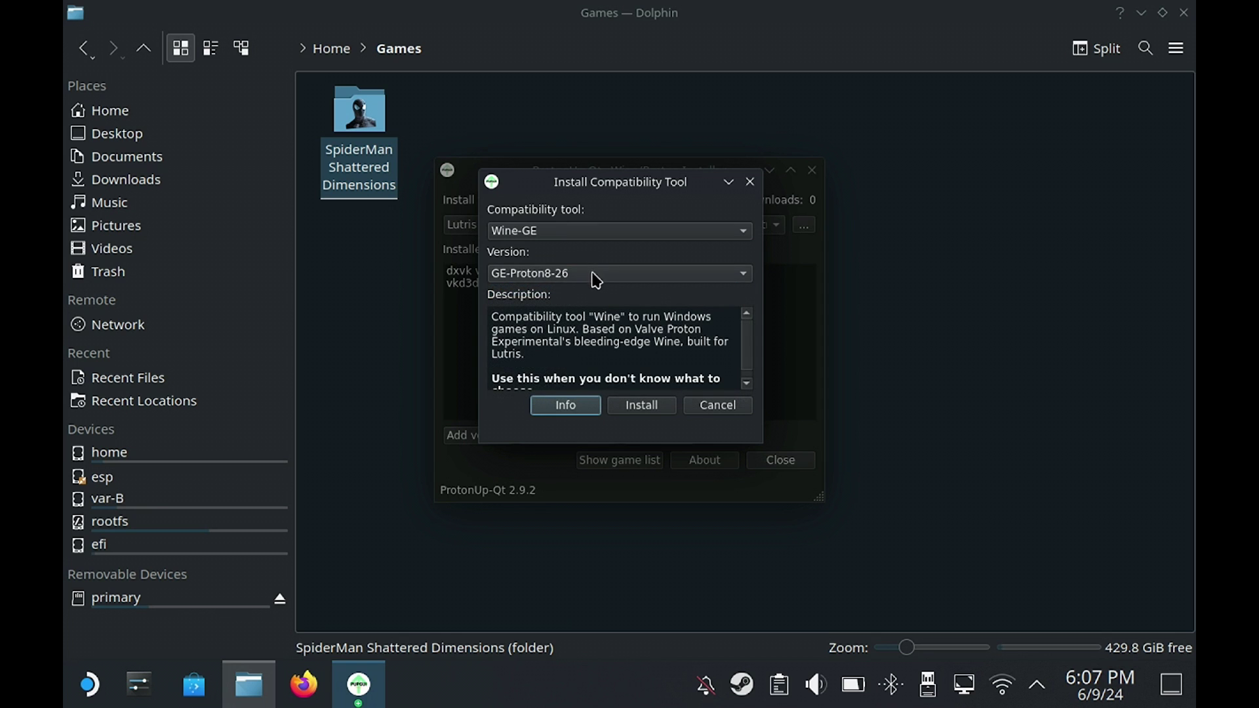
{"action": "left_click", "coordinate": [644, 408]}
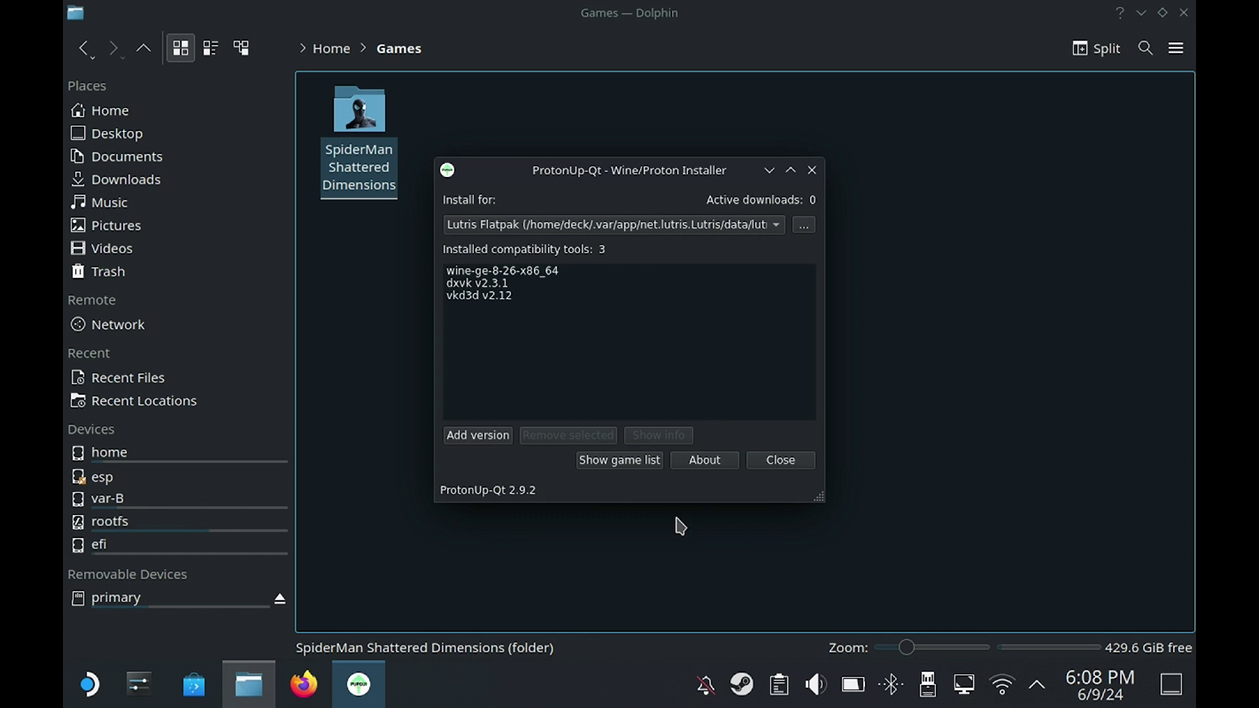
{"action": "left_click", "coordinate": [786, 462]}
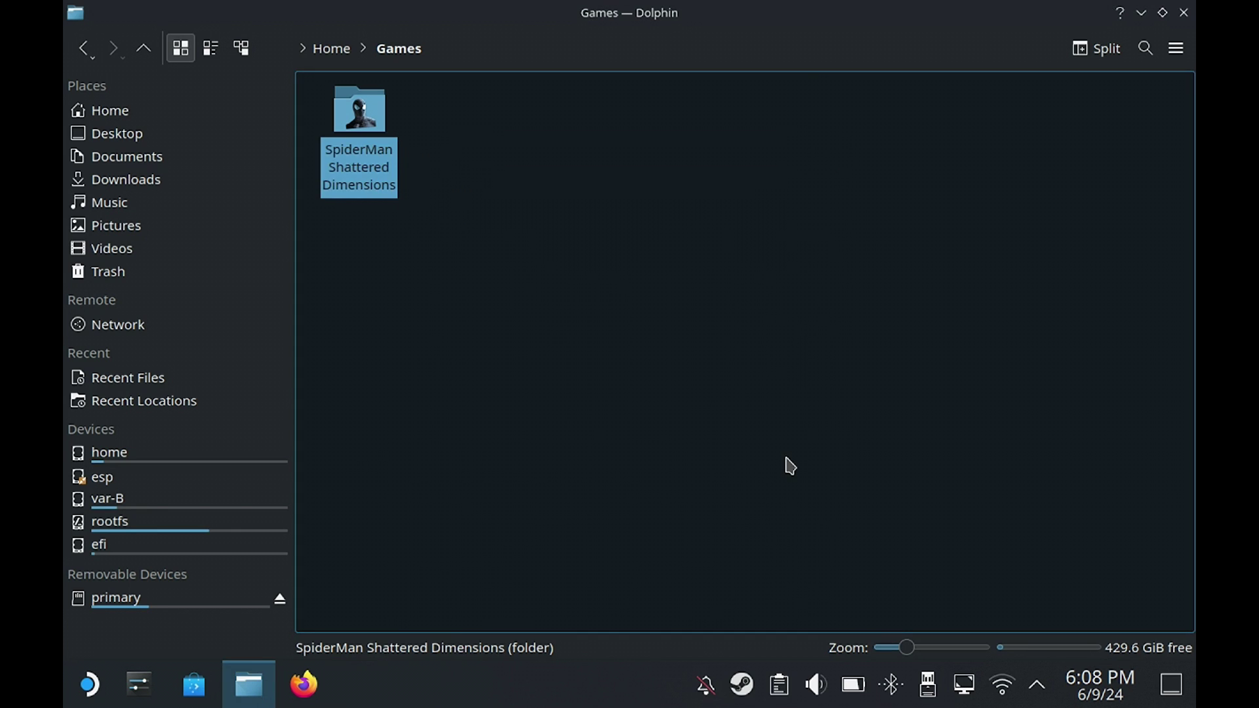
Step: Relaunch Lutris and choose + > 'Add locally installed game'
{"action": "left_click", "coordinate": [90, 688]}
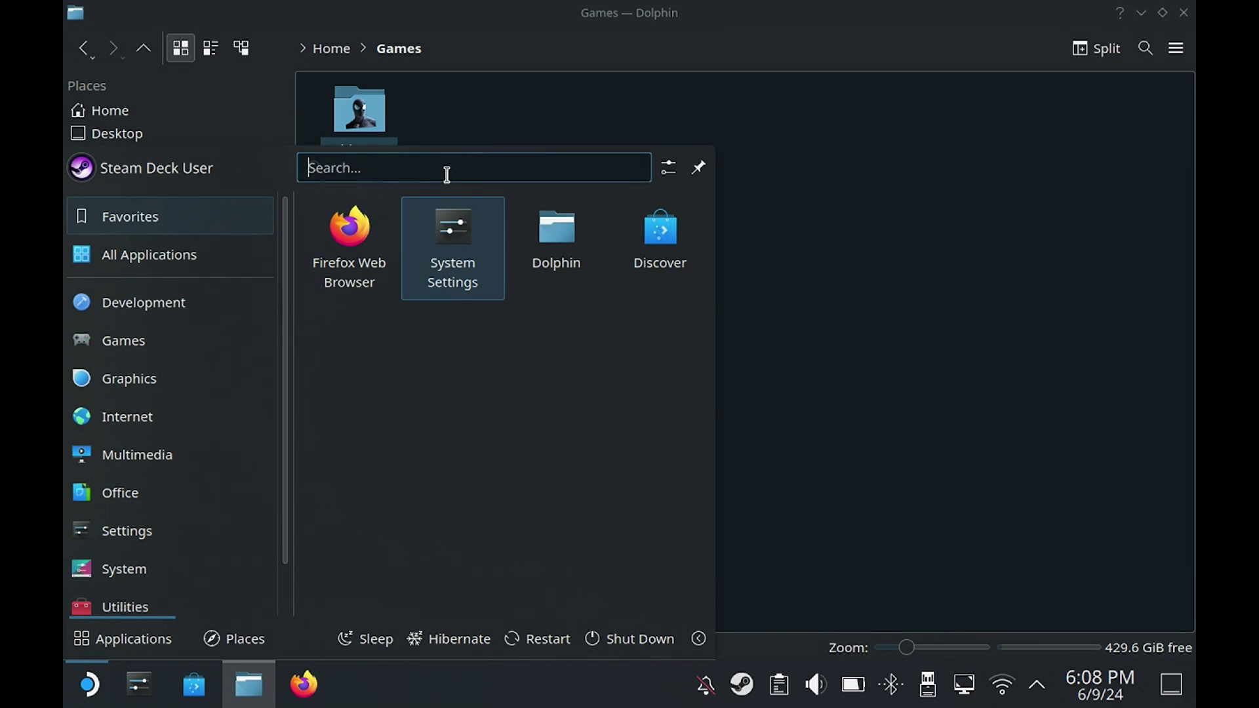
{"action": "type", "text": "lut"}
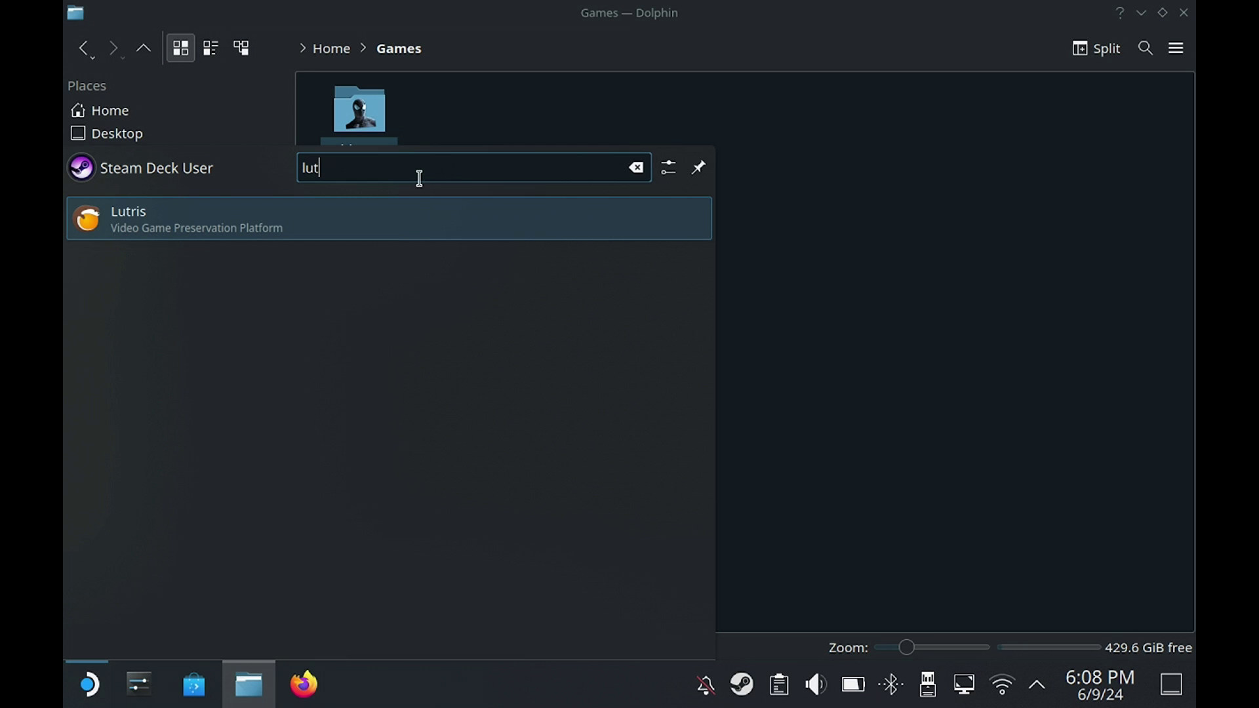
{"action": "left_click", "coordinate": [371, 224]}
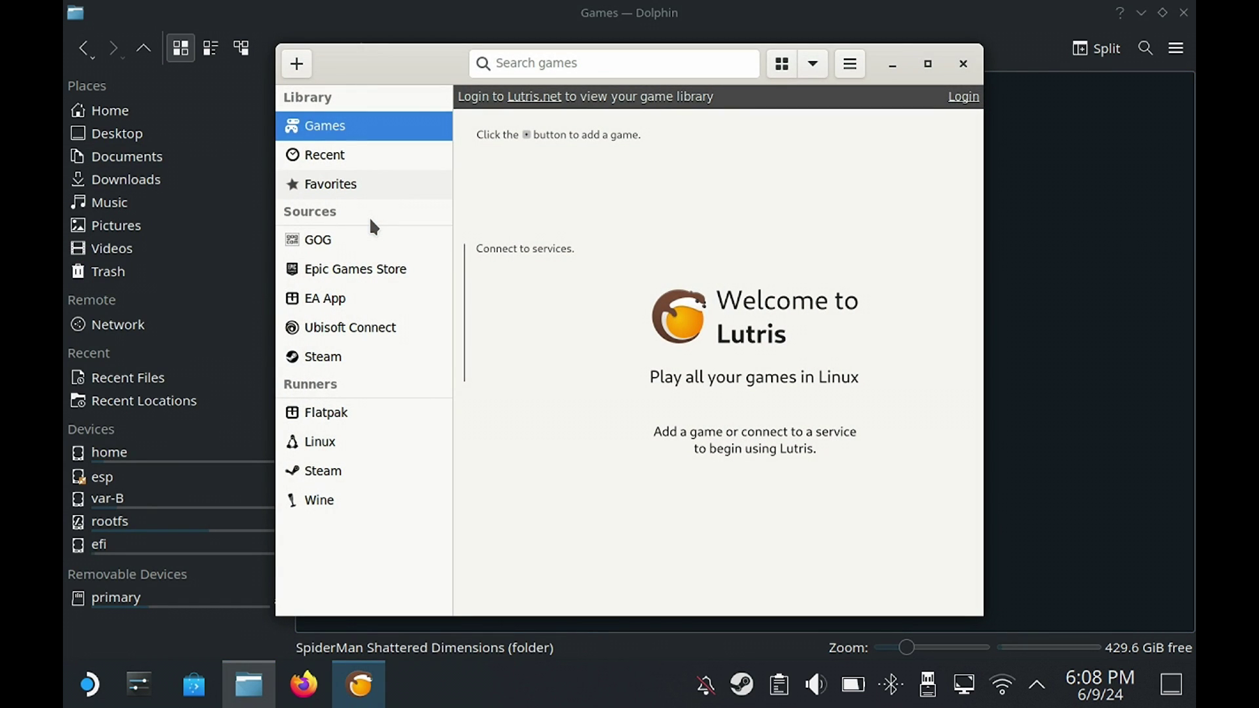
{"action": "left_click", "coordinate": [298, 66]}
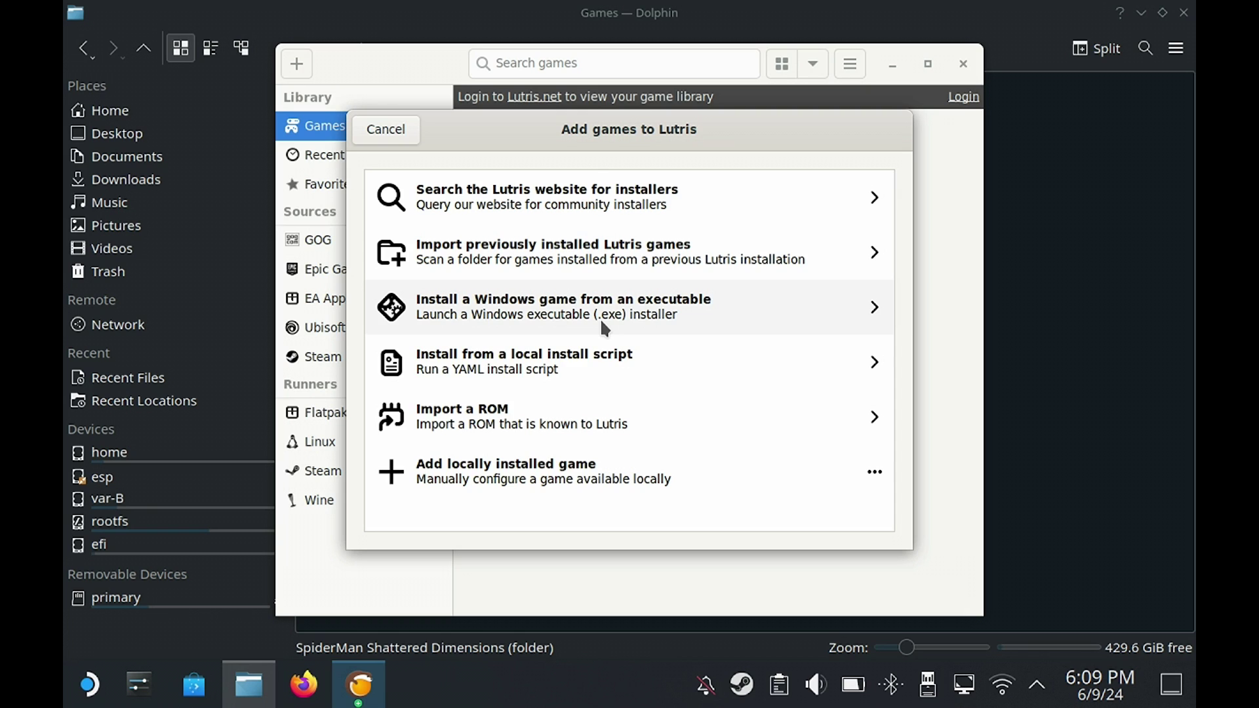
{"action": "left_click", "coordinate": [506, 476]}
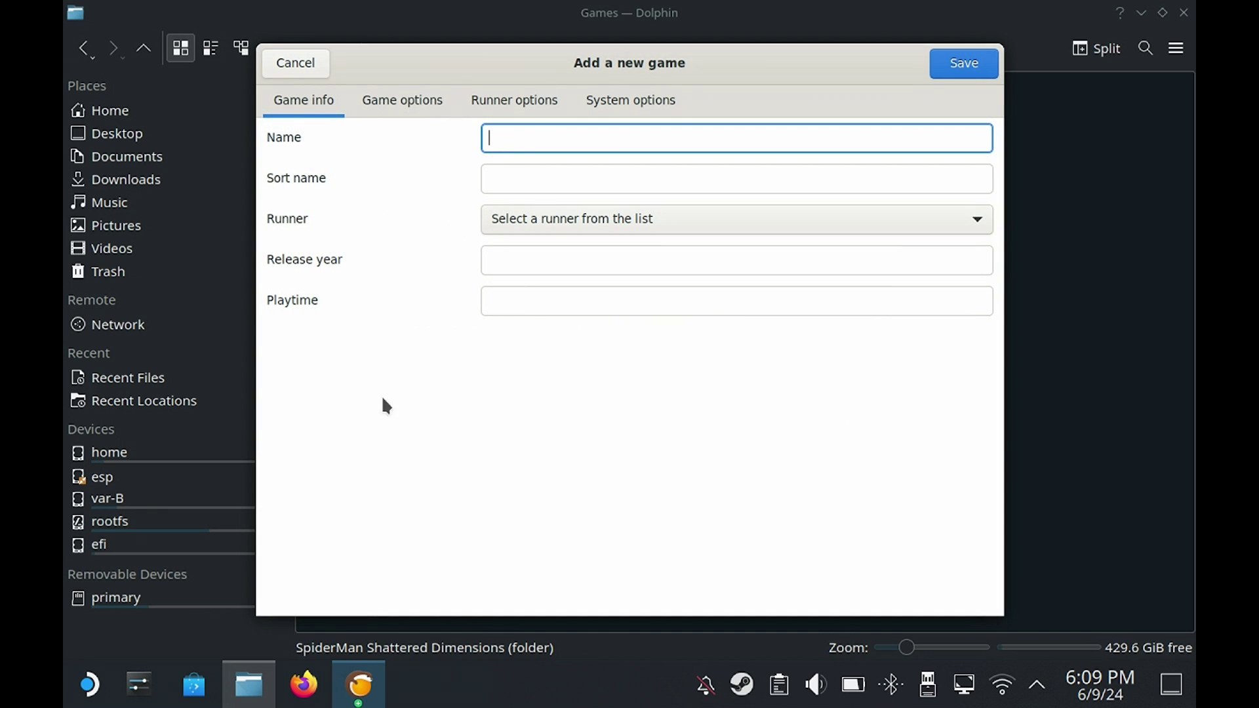
Step: Paste the copied folder name 'SpiderMan Shattered Dimensions' as the game name and select the Wine runner
{"action": "left_click", "coordinate": [249, 686]}
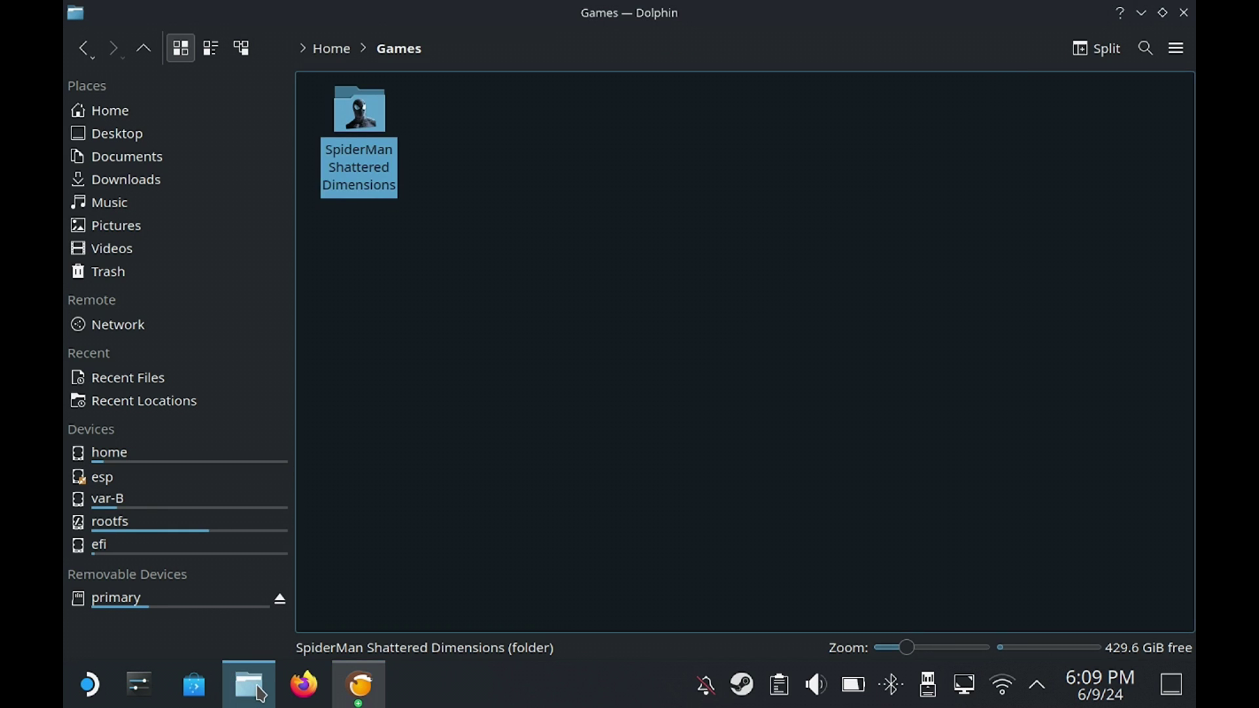
{"action": "left_click", "coordinate": [372, 180]}
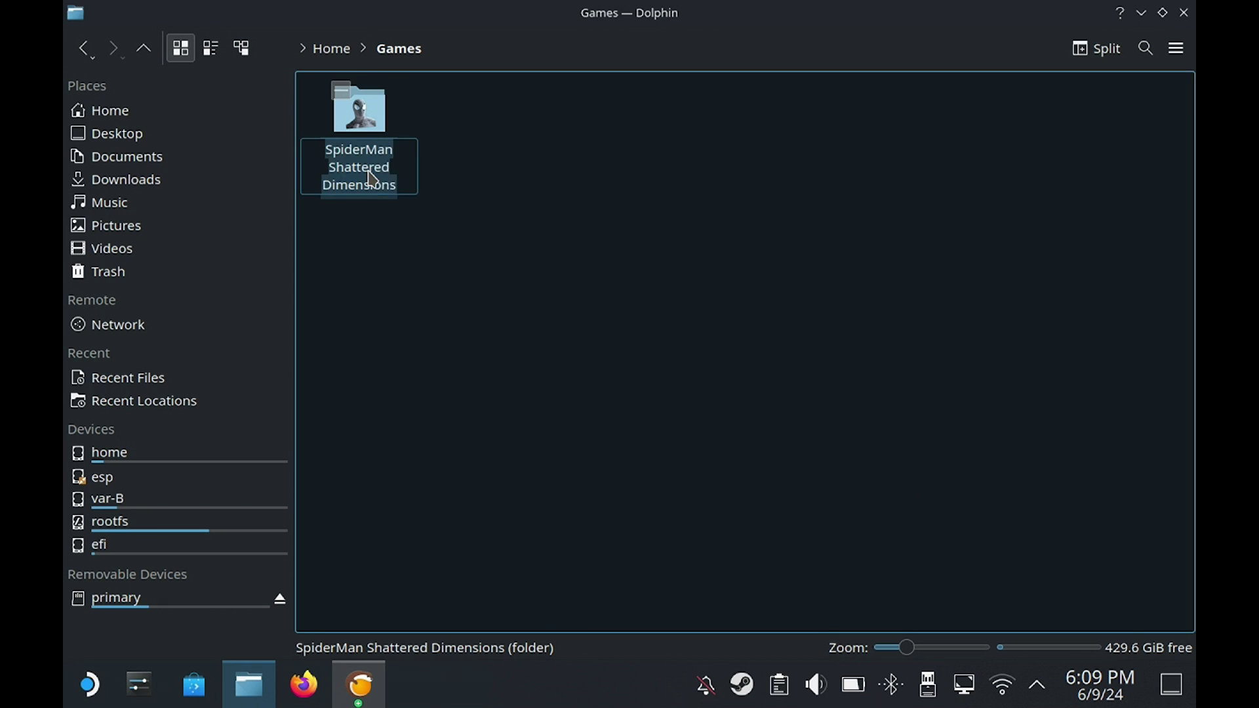
{"action": "right_click", "coordinate": [371, 176]}
{"action": "left_click", "coordinate": [446, 269]}
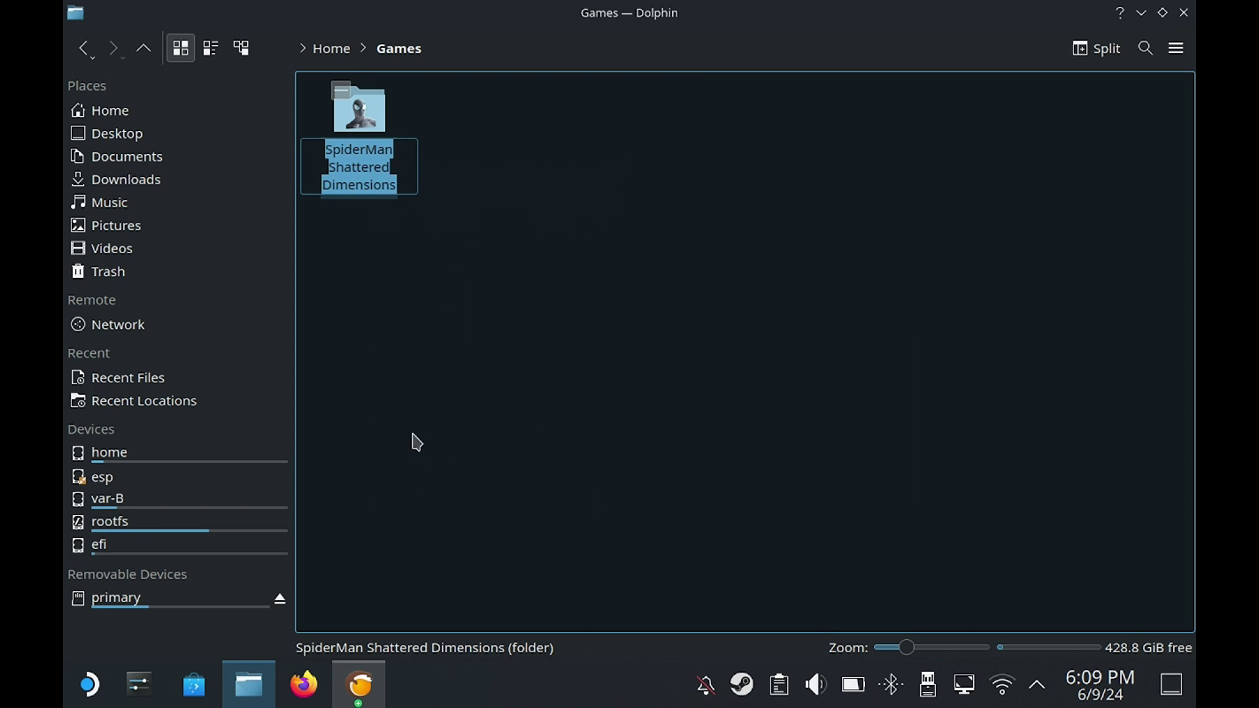
{"action": "left_click", "coordinate": [359, 685]}
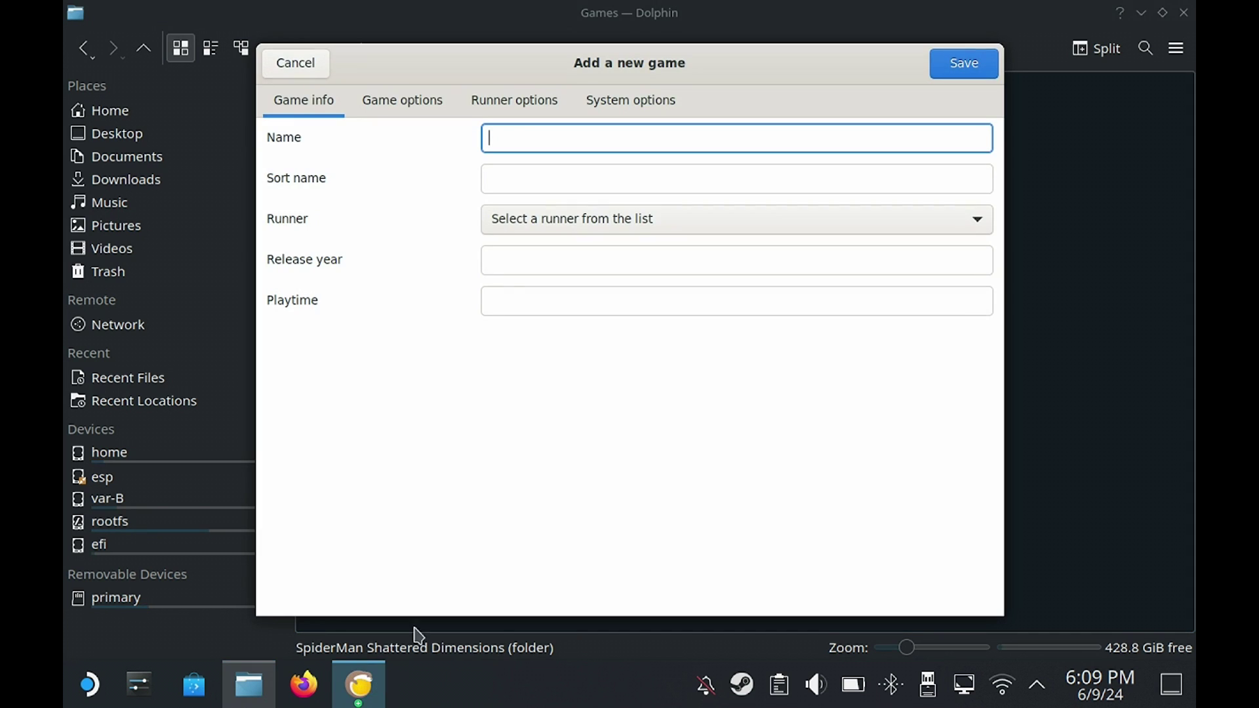
{"action": "right_click", "coordinate": [510, 139]}
{"action": "left_click", "coordinate": [555, 201]}
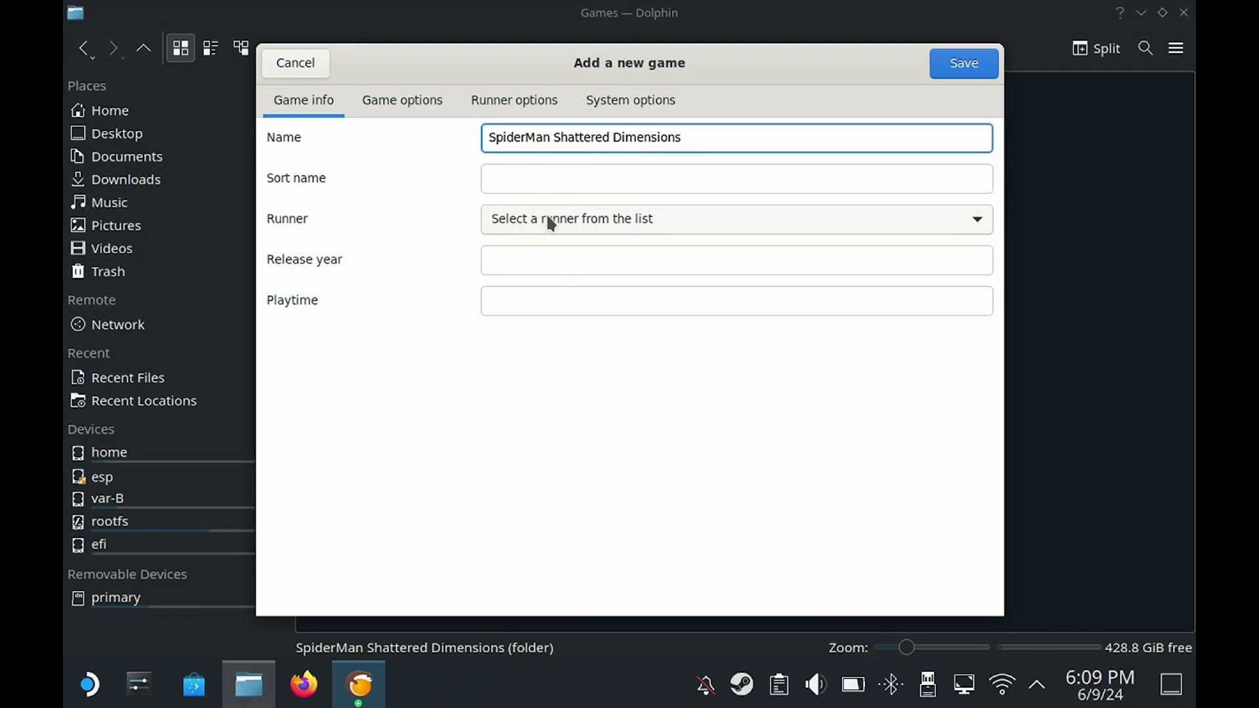
{"action": "left_click", "coordinate": [549, 223]}
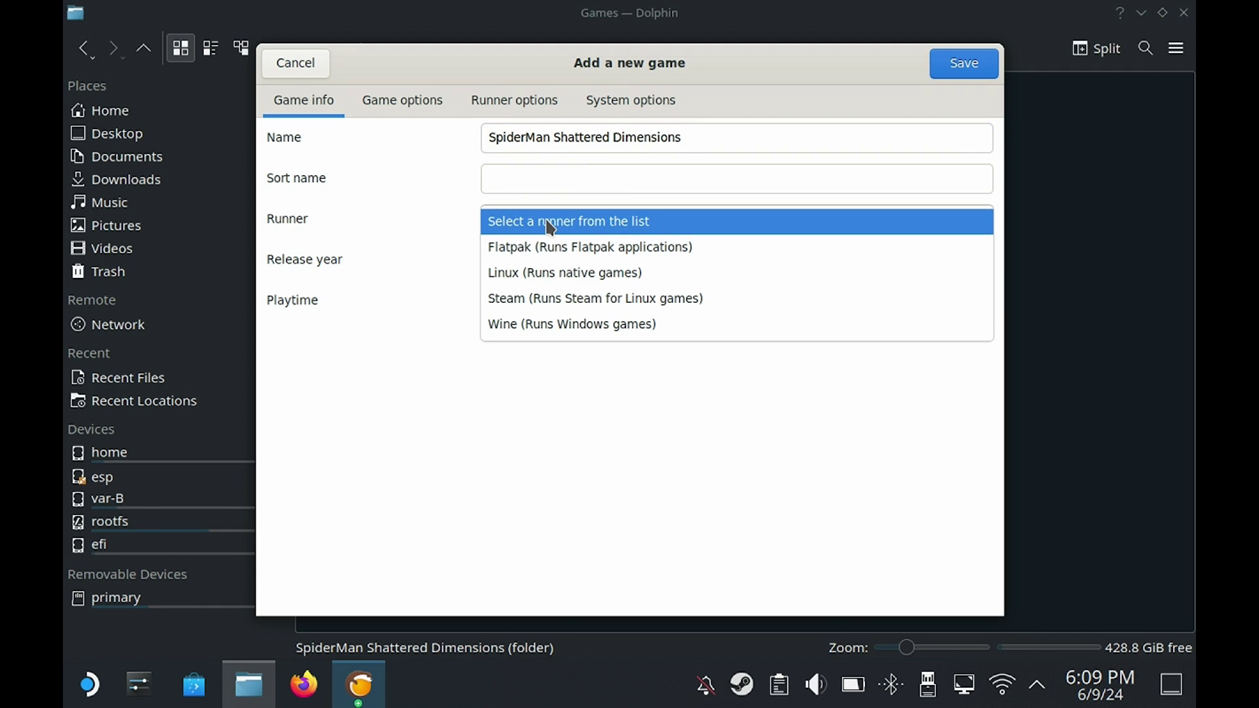
{"action": "left_click", "coordinate": [542, 333]}
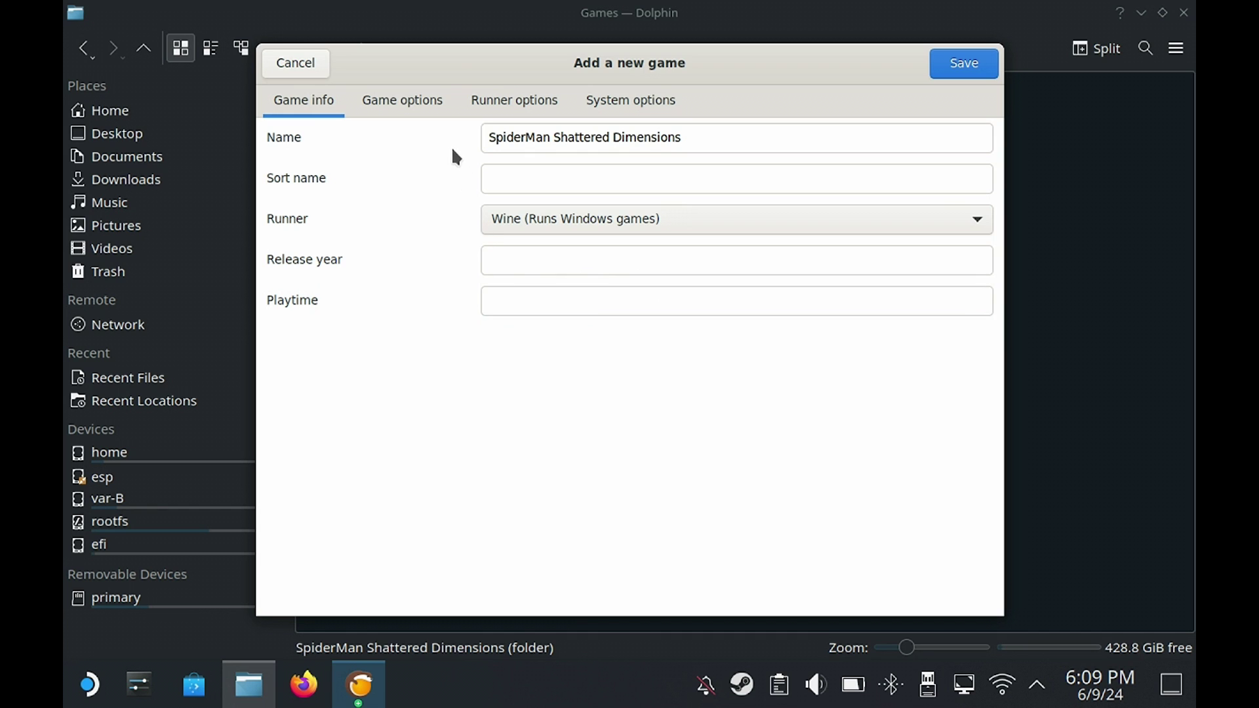
Step: Set the executable to Games/SpiderMan Shattered Dimensions/Game.exe under Game options
{"action": "left_click", "coordinate": [427, 110]}
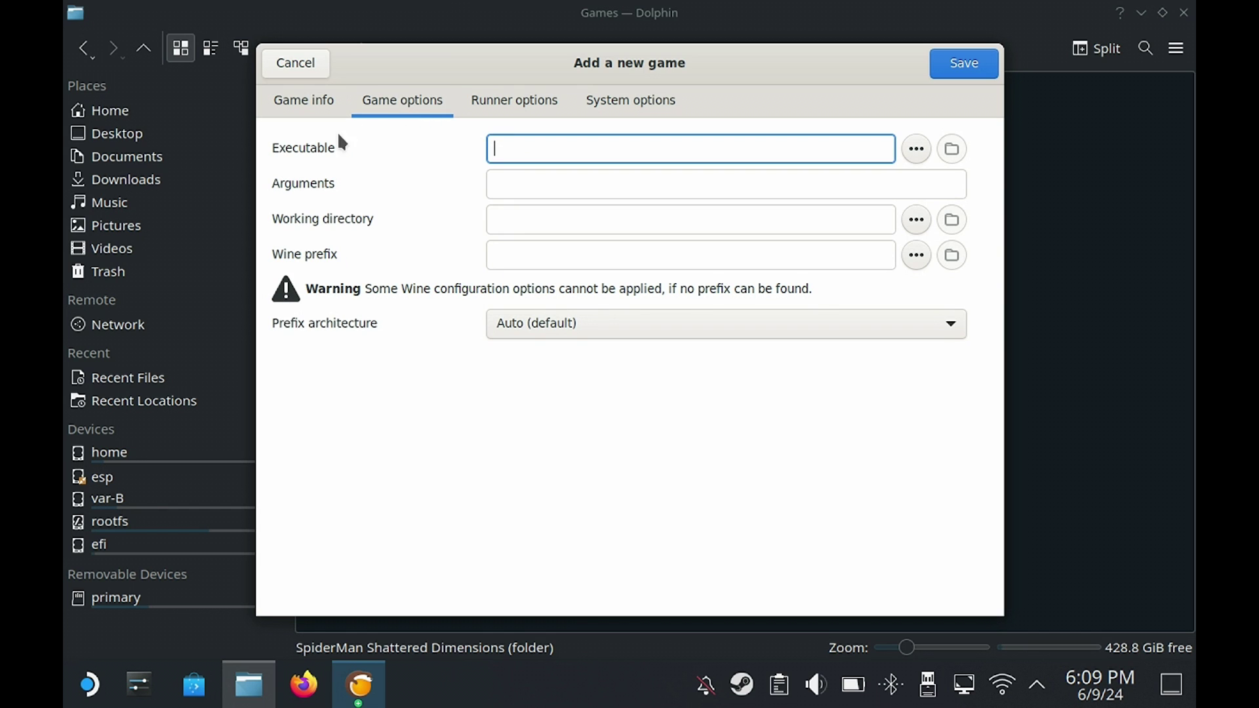
{"action": "left_click", "coordinate": [916, 152]}
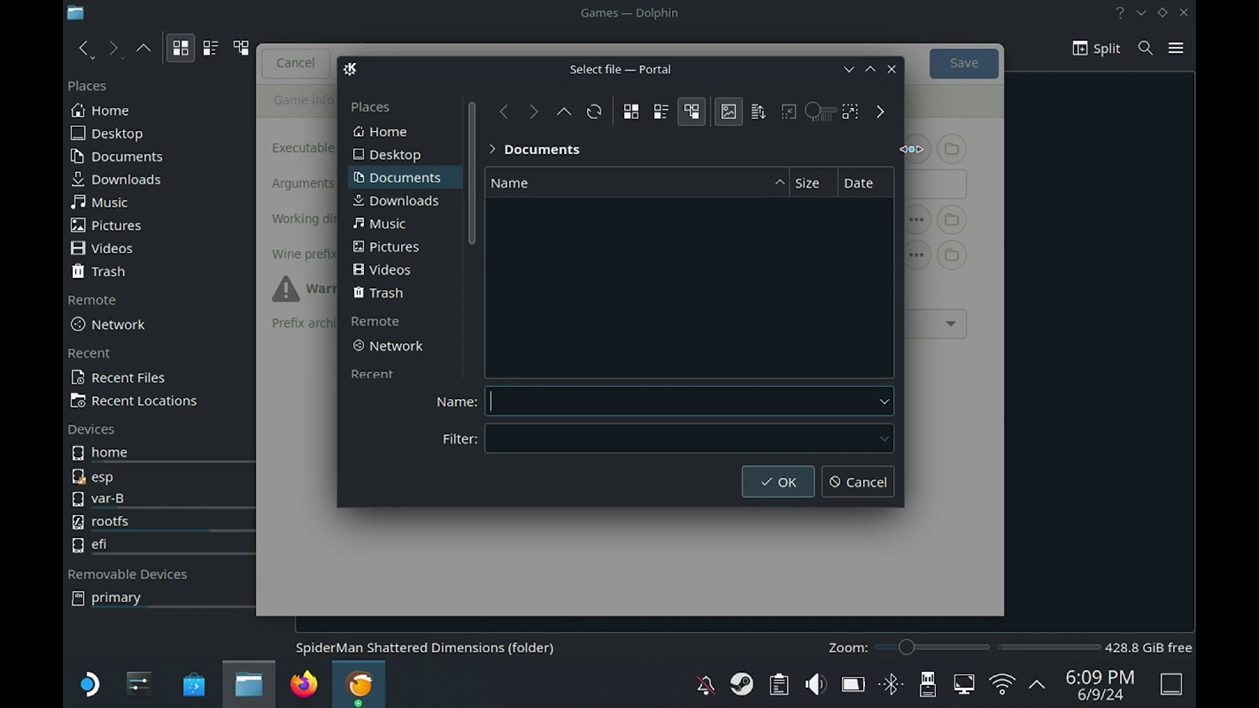
{"action": "left_click", "coordinate": [383, 135]}
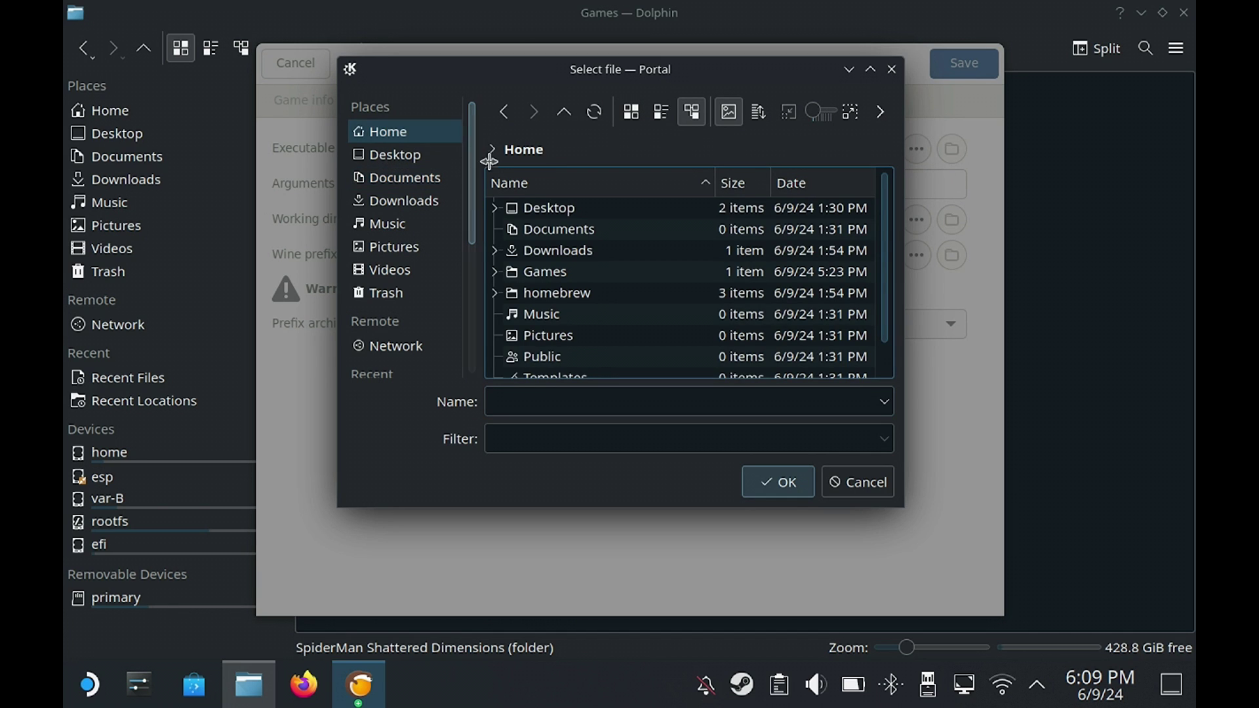
{"action": "left_click", "coordinate": [495, 272]}
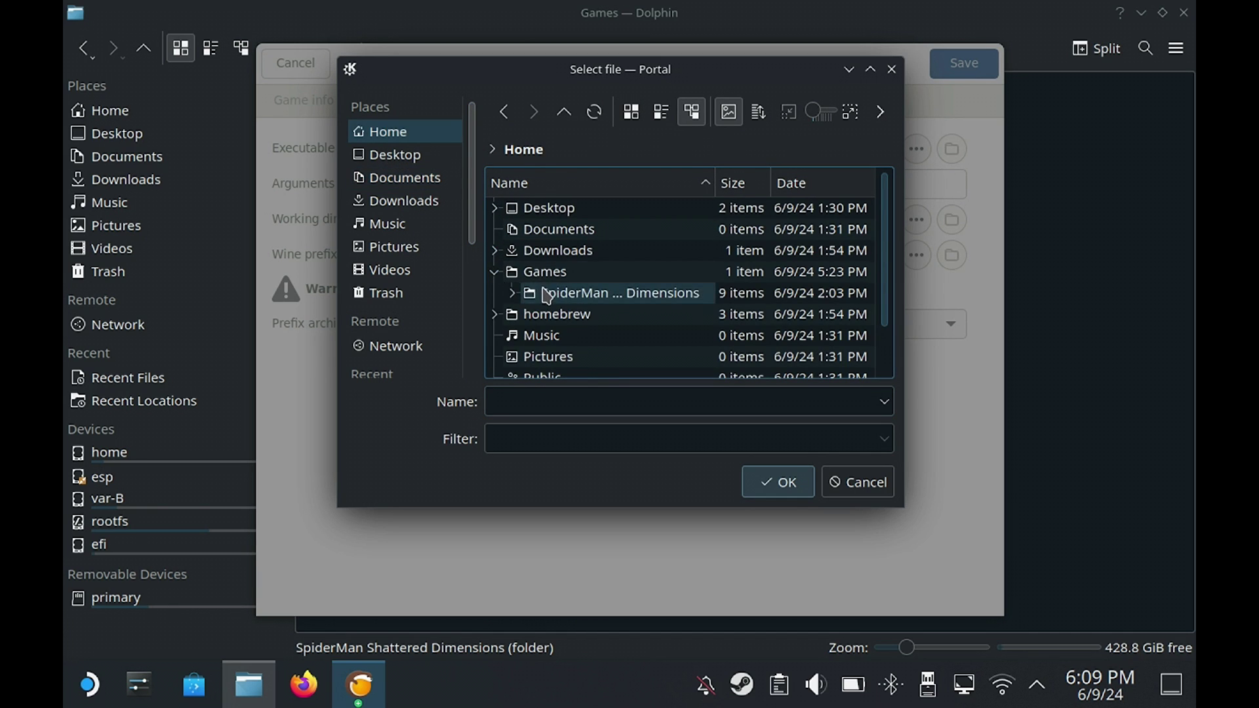
{"action": "double_click", "coordinate": [526, 302]}
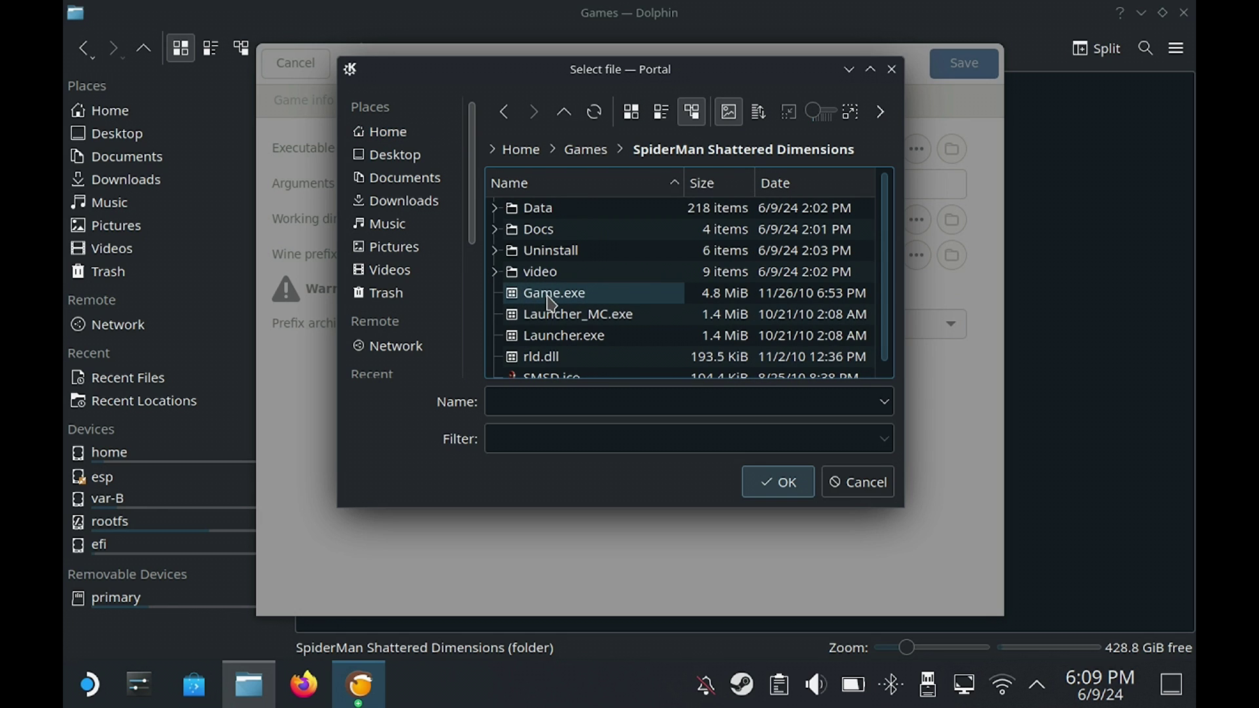
{"action": "left_click", "coordinate": [551, 301]}
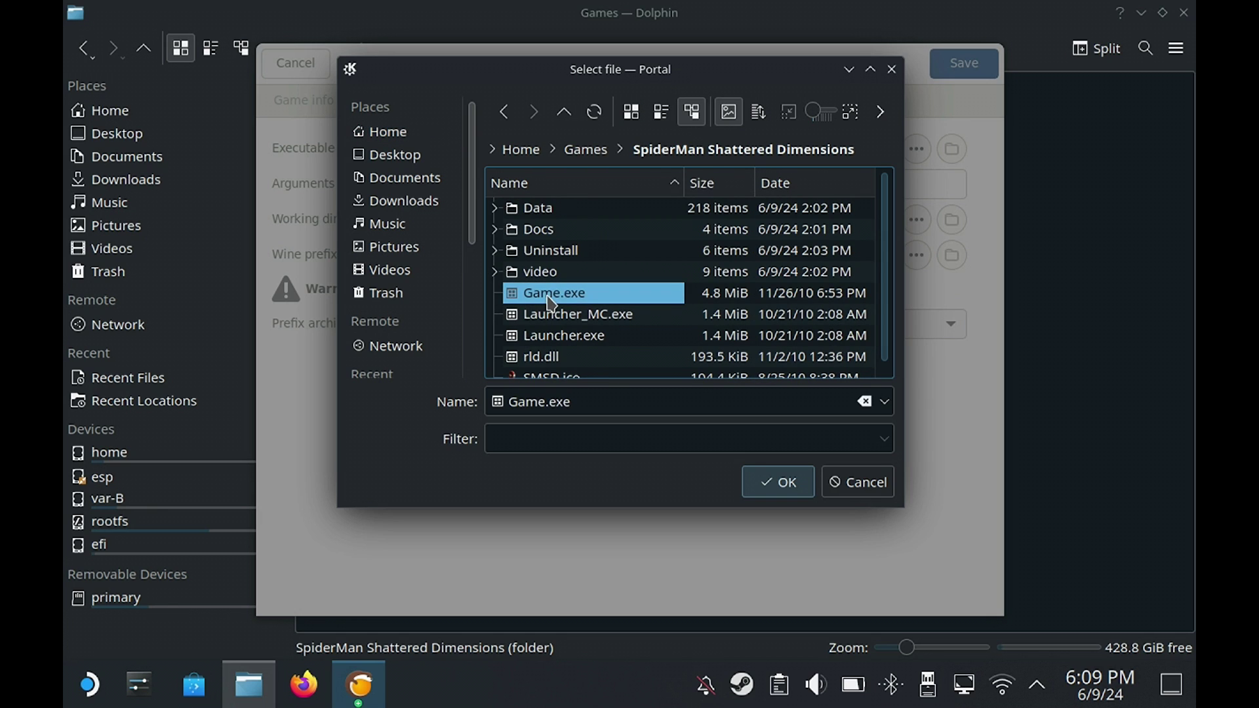
{"action": "left_click", "coordinate": [787, 484]}
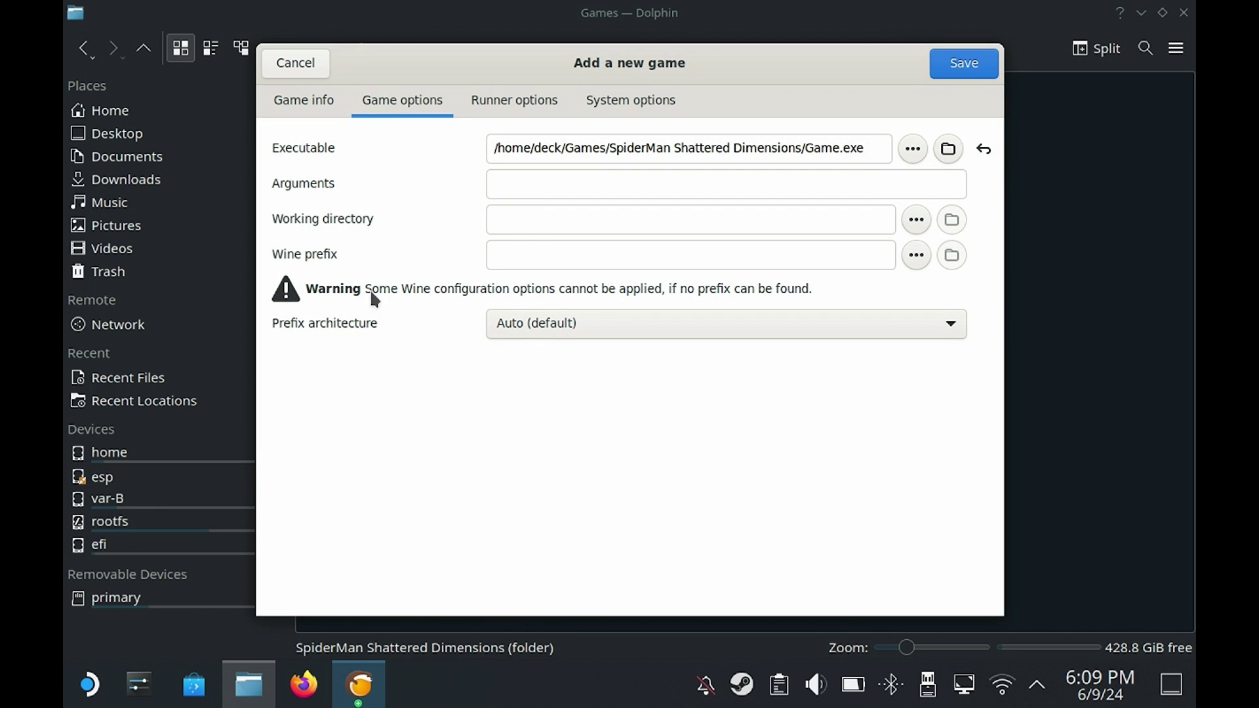
Step: Set the working directory to the SpiderMan Shattered Dimensions game folder
{"action": "left_click", "coordinate": [918, 223]}
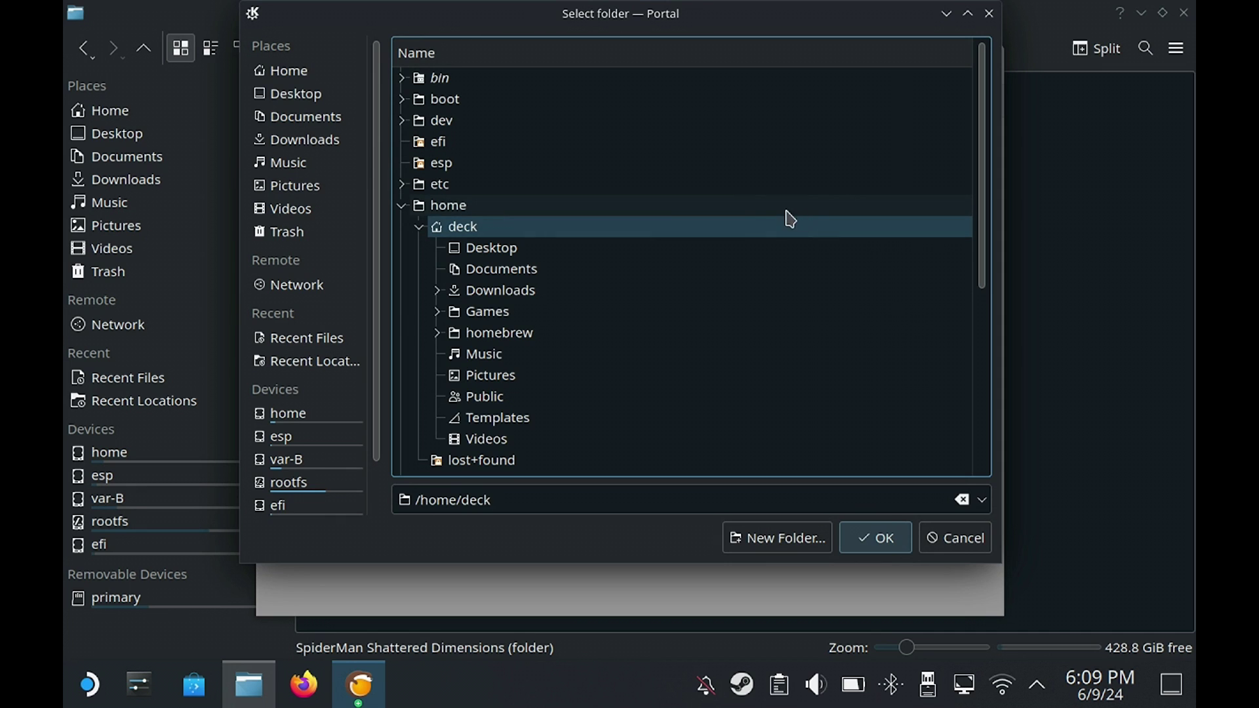
{"action": "left_click", "coordinate": [438, 314]}
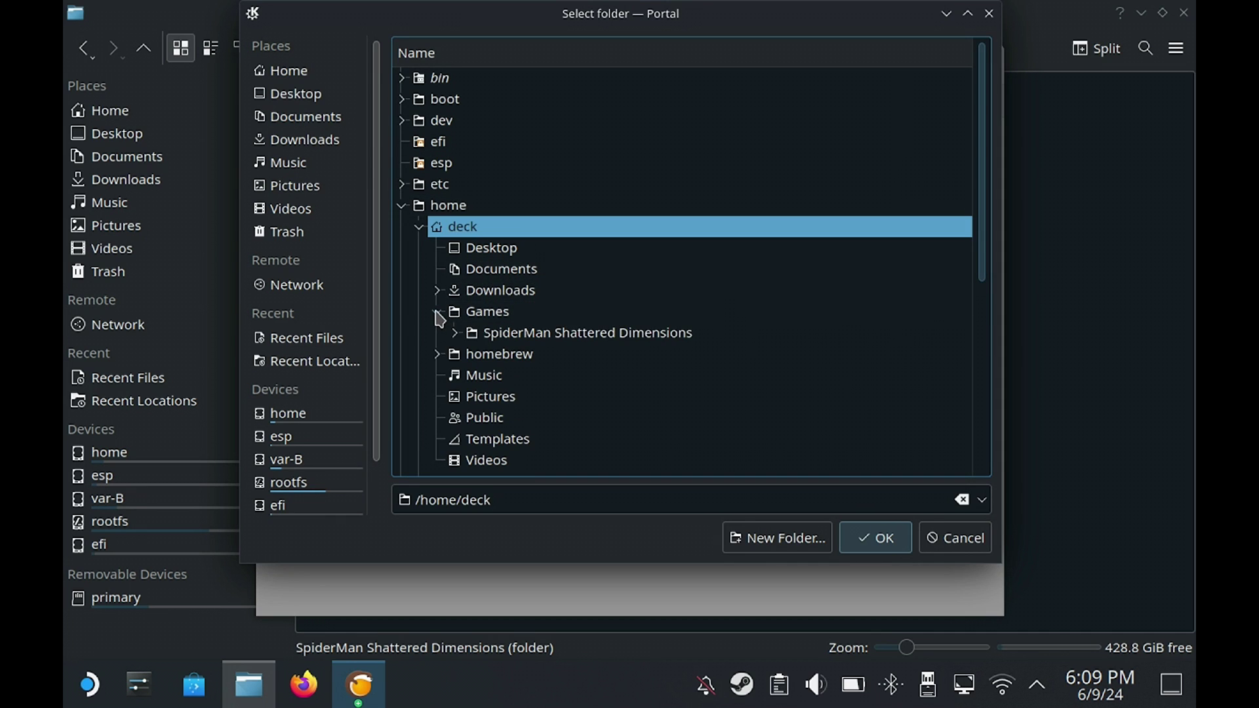
{"action": "left_click", "coordinate": [475, 332]}
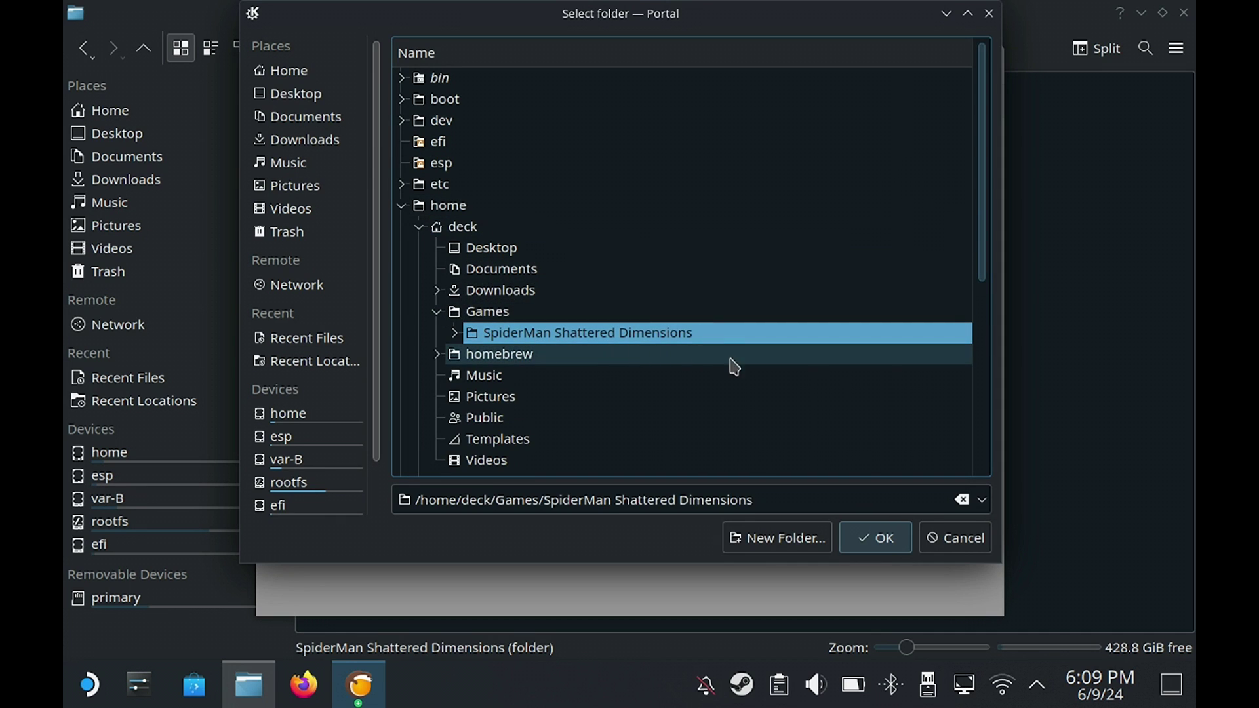
{"action": "left_click", "coordinate": [881, 547]}
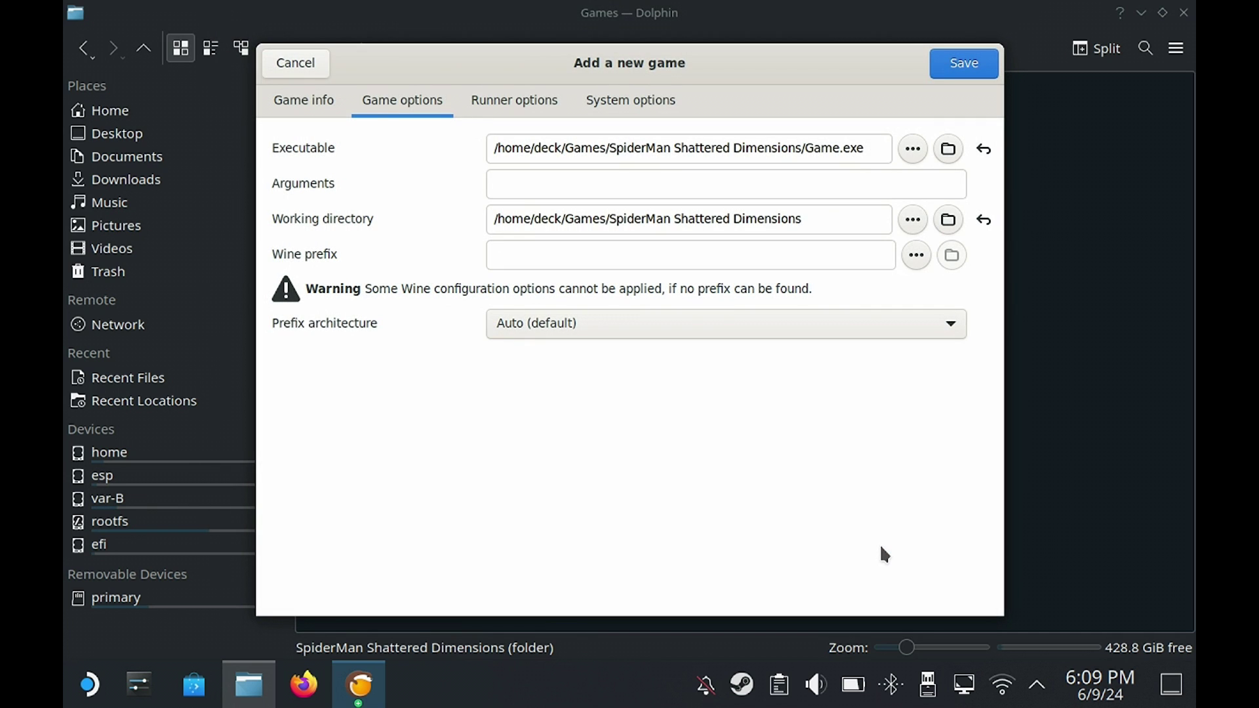
Step: Keep Wine version wine-ge-8-26-x86_64 (default) under Runner options, then view System options
{"action": "left_click", "coordinate": [483, 100]}
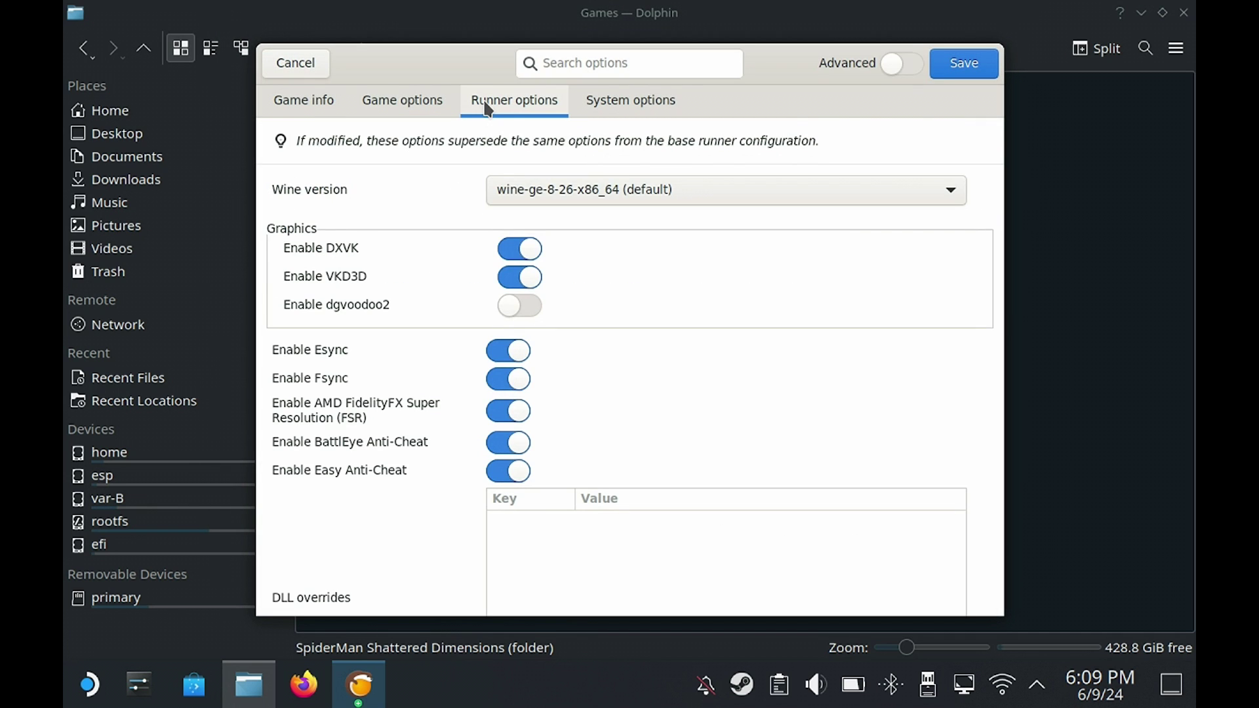
{"action": "left_click", "coordinate": [571, 200]}
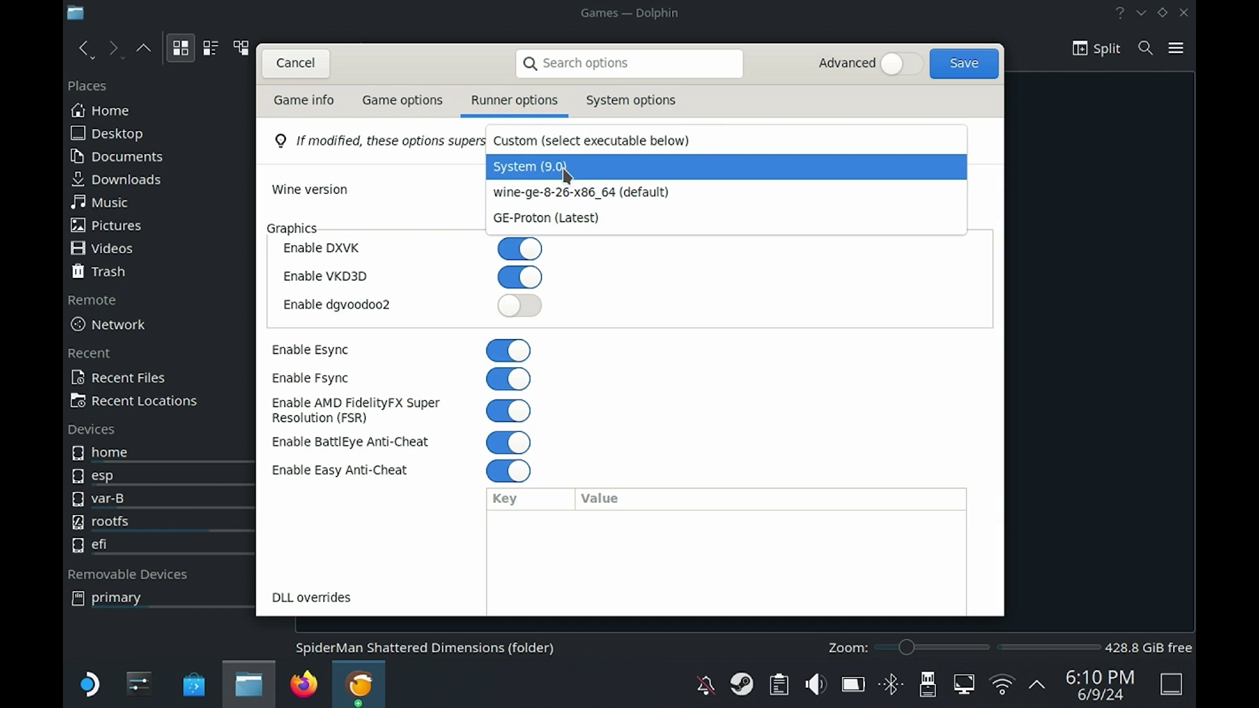
{"action": "left_click", "coordinate": [557, 200]}
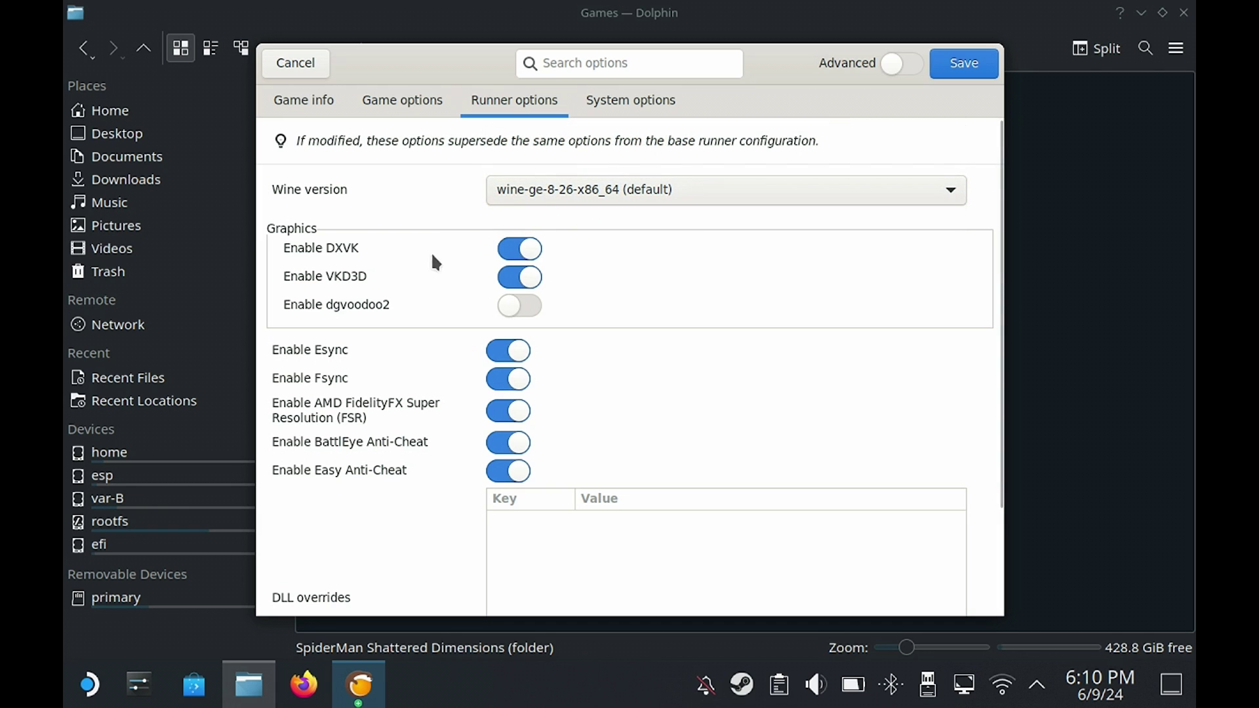
{"action": "left_click", "coordinate": [627, 111]}
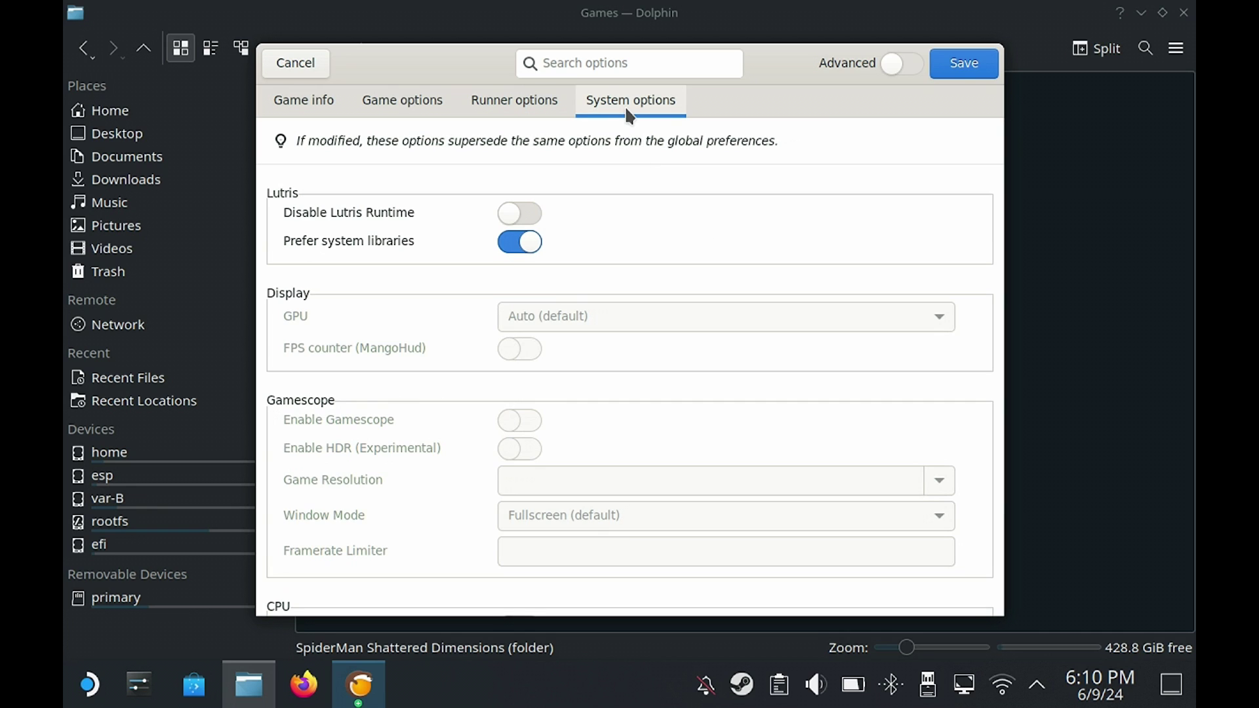
Step: Save the new SpiderMan Shattered Dimensions entry, then launch it once from the library
{"action": "left_click", "coordinate": [942, 74]}
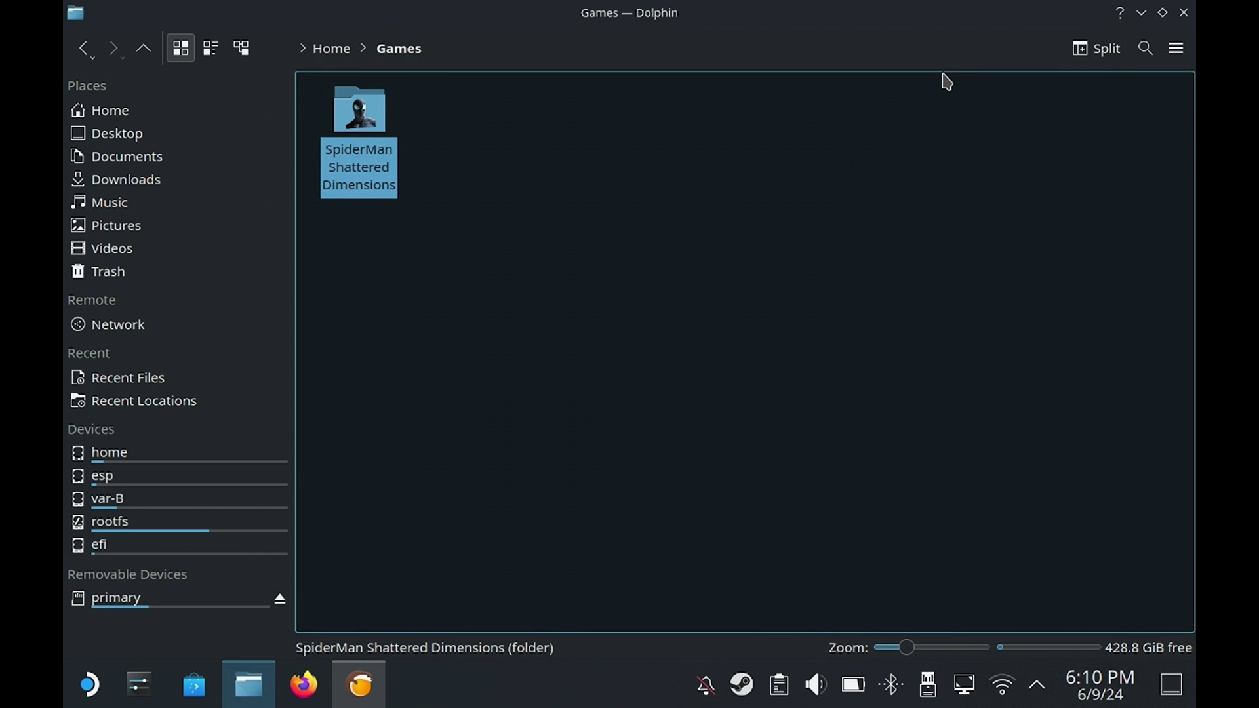
{"action": "left_click", "coordinate": [360, 685]}
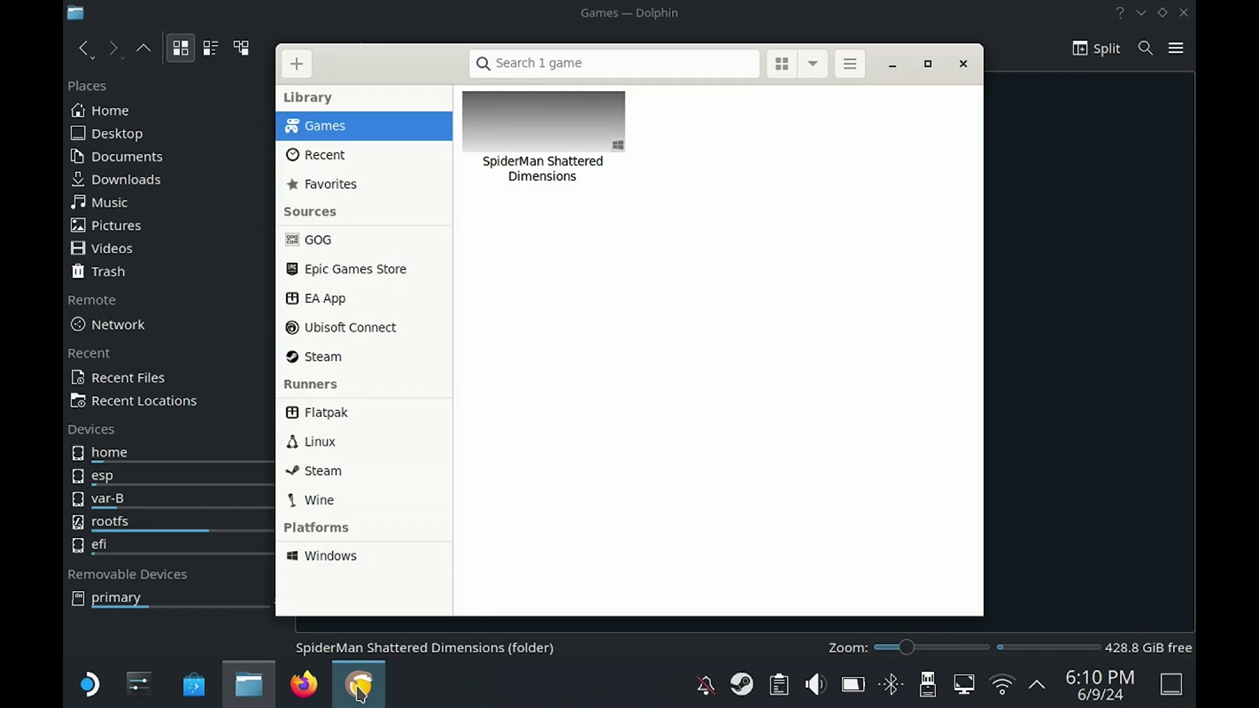
{"action": "left_click", "coordinate": [536, 150]}
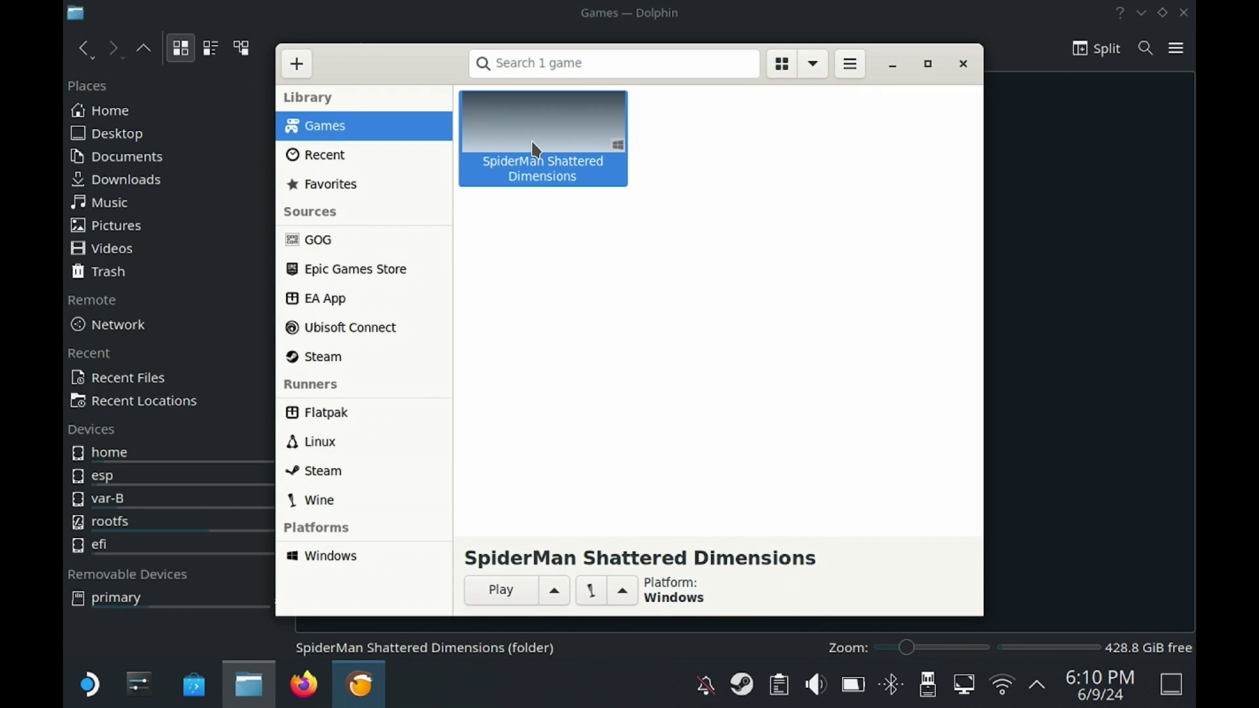
{"action": "left_click", "coordinate": [499, 592]}
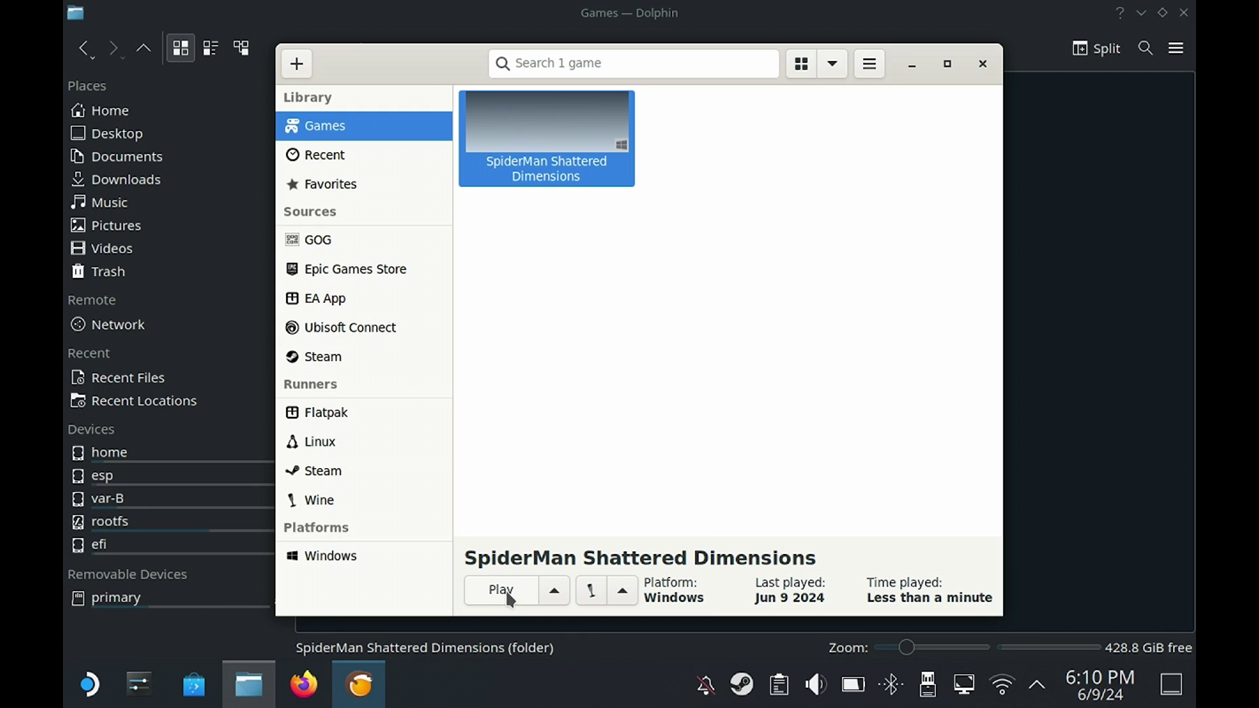
Step: Open the SpiderMan game's Configure window at Game options, where the Wine prefix is empty
{"action": "right_click", "coordinate": [570, 186]}
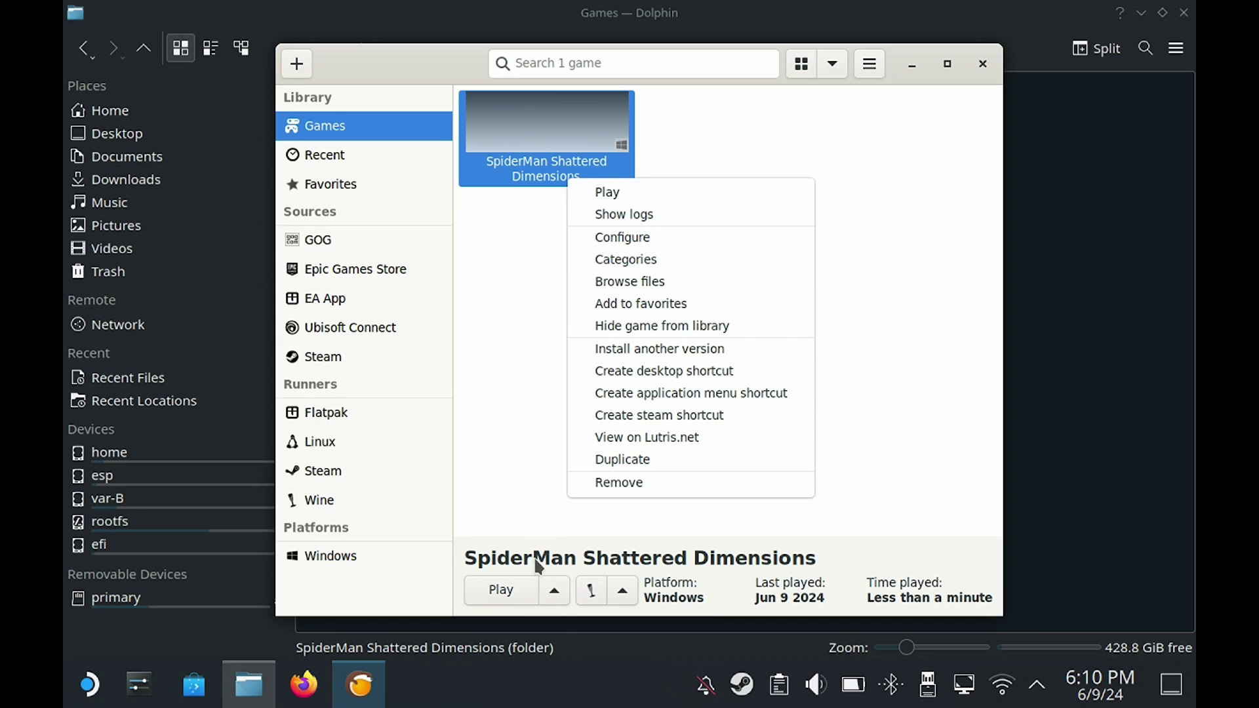
{"action": "left_click", "coordinate": [554, 600]}
{"action": "left_click", "coordinate": [554, 600]}
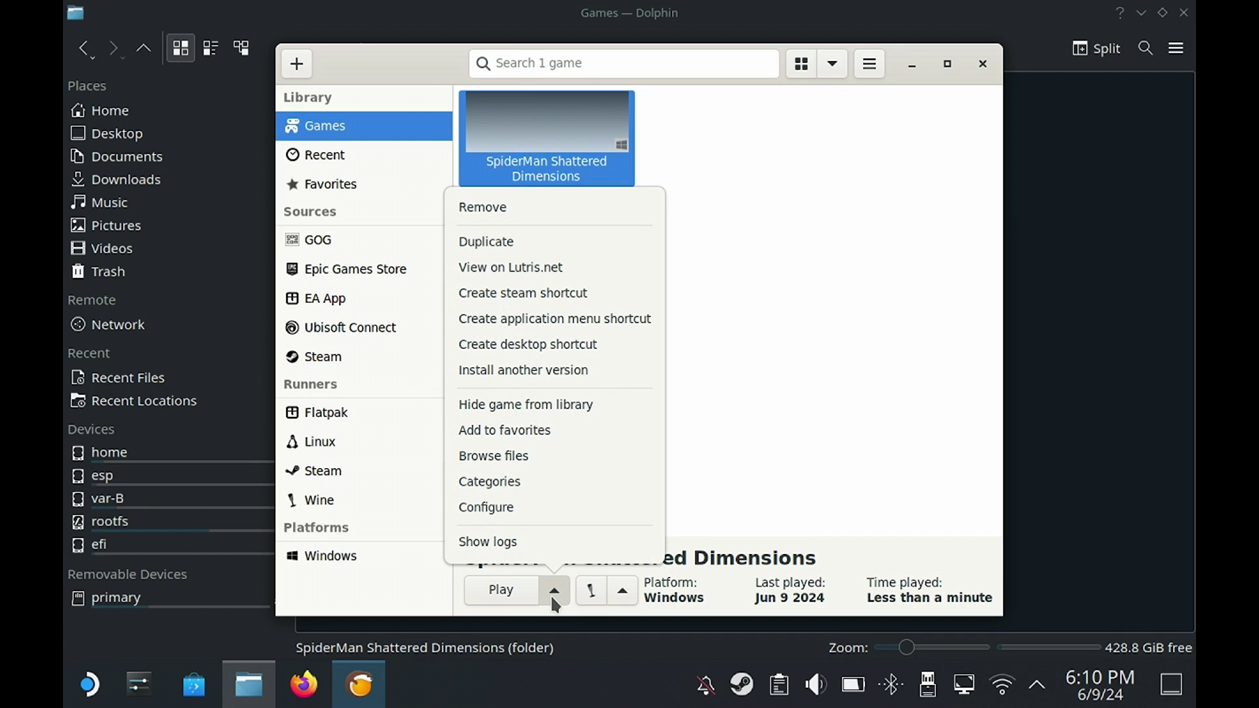
{"action": "left_click", "coordinate": [524, 513]}
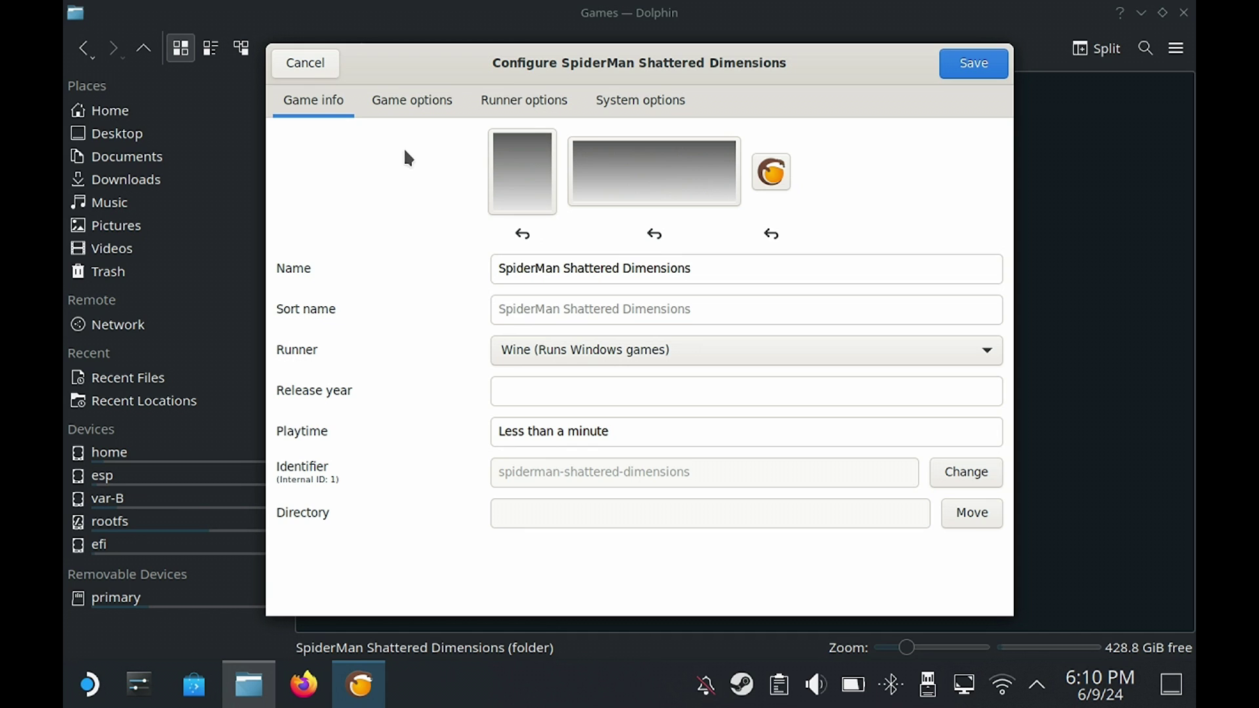
{"action": "left_click", "coordinate": [396, 112]}
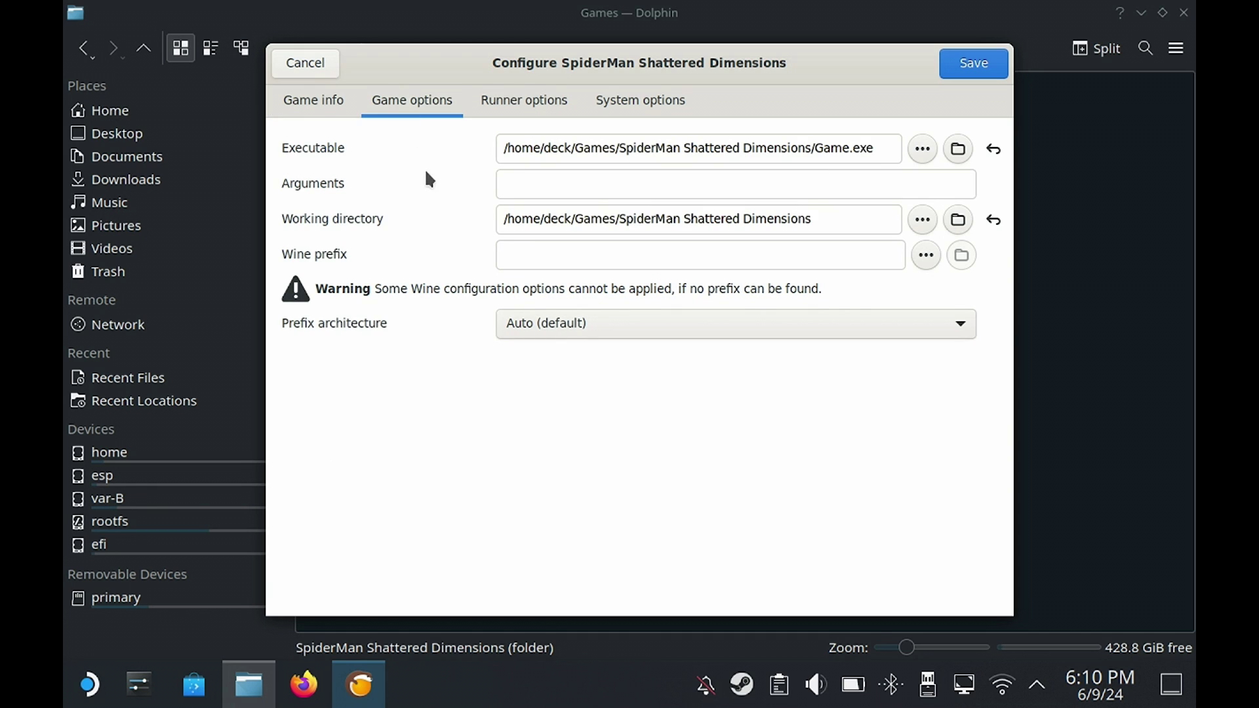
{"action": "mouse_move", "coordinate": [548, 256]}
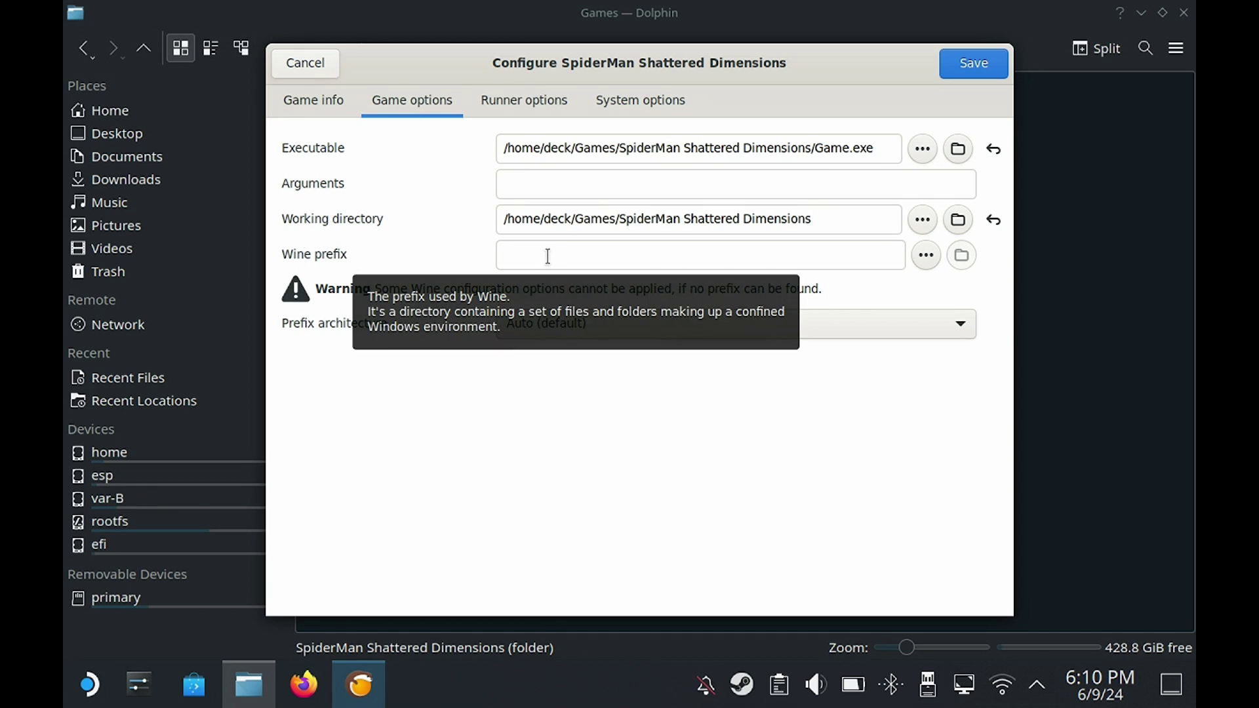
{"action": "left_click", "coordinate": [1026, 315]}
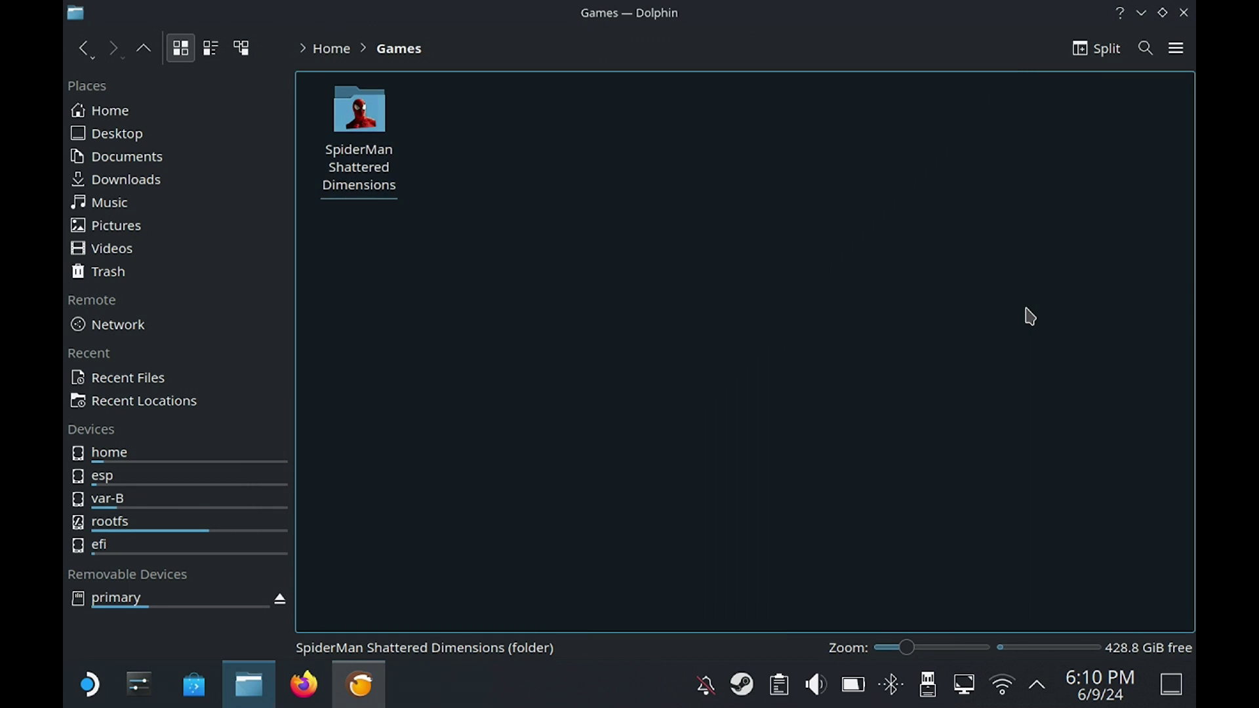
Step: Create a new folder named 'Prefix' in the Games folder
{"action": "right_click", "coordinate": [458, 123]}
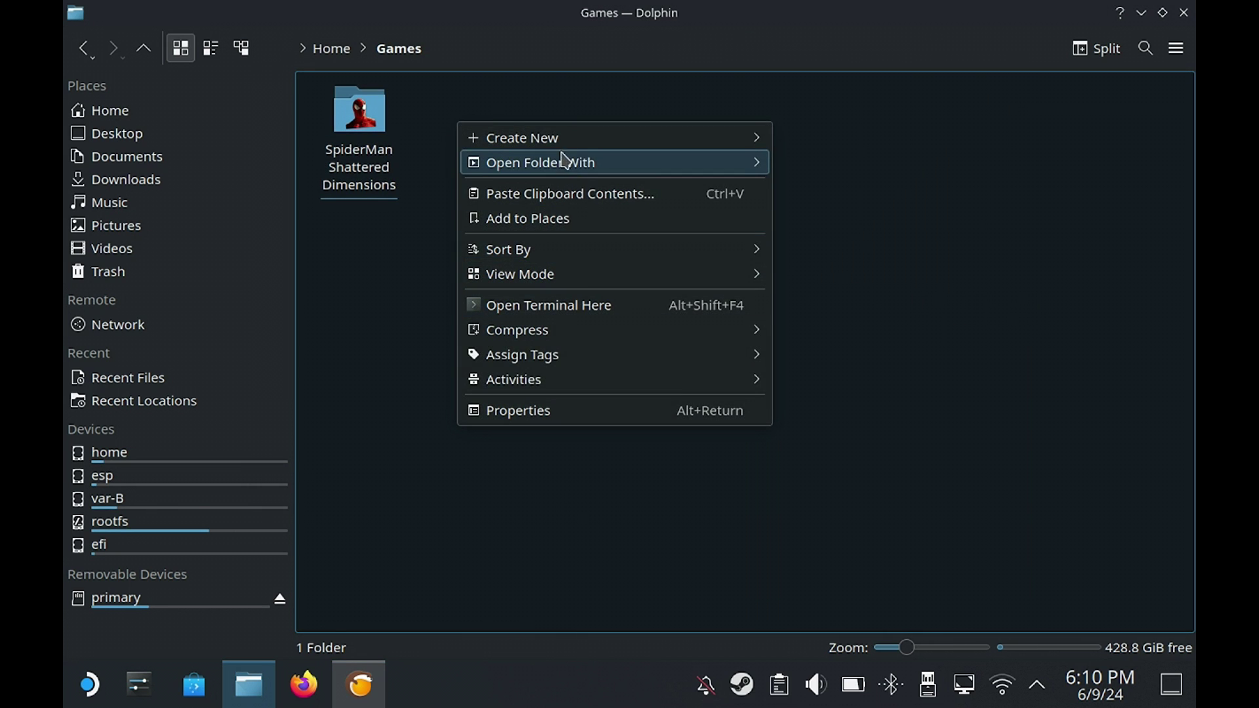
{"action": "mouse_move", "coordinate": [557, 139]}
{"action": "left_click", "coordinate": [787, 145]}
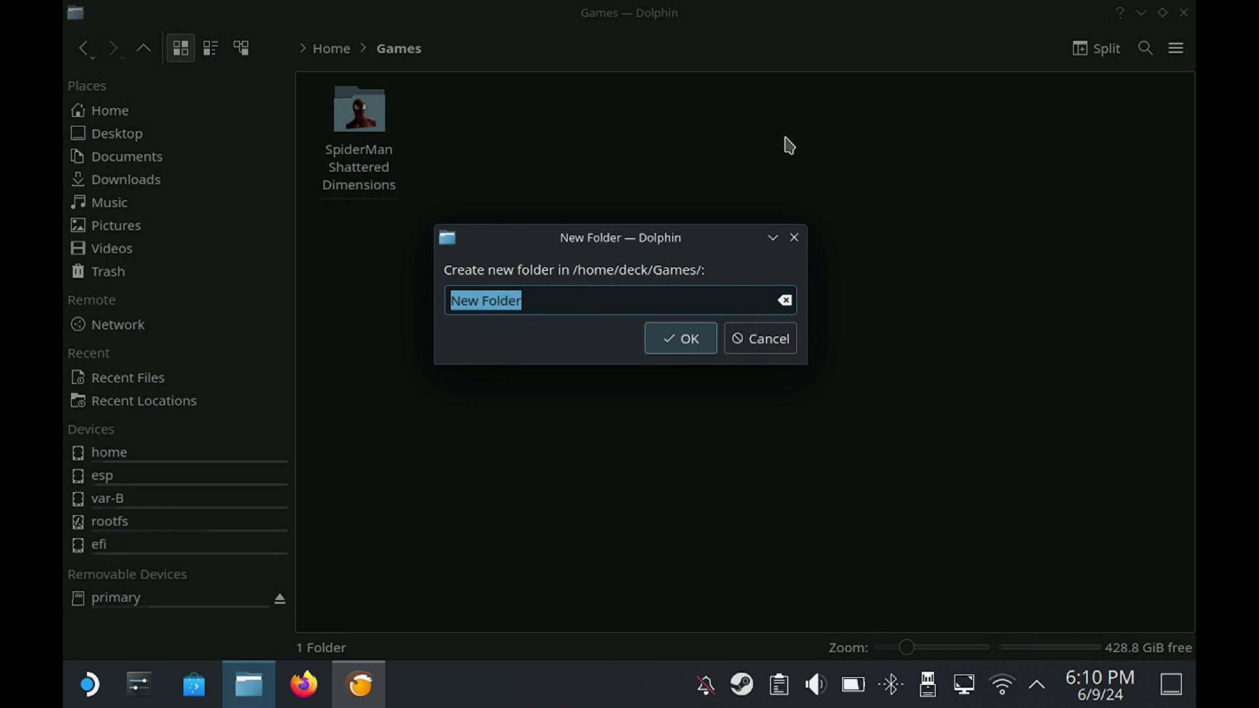
{"action": "type", "text": "Prefix"}
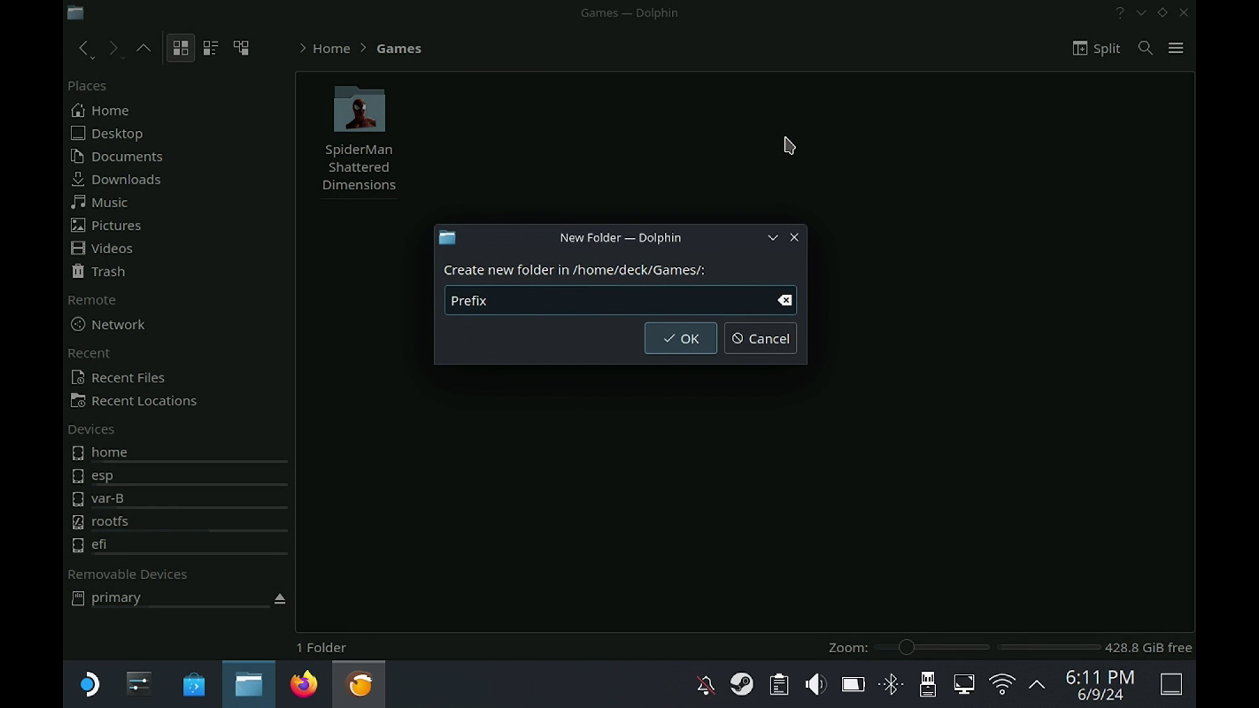
{"action": "key", "text": "Return"}
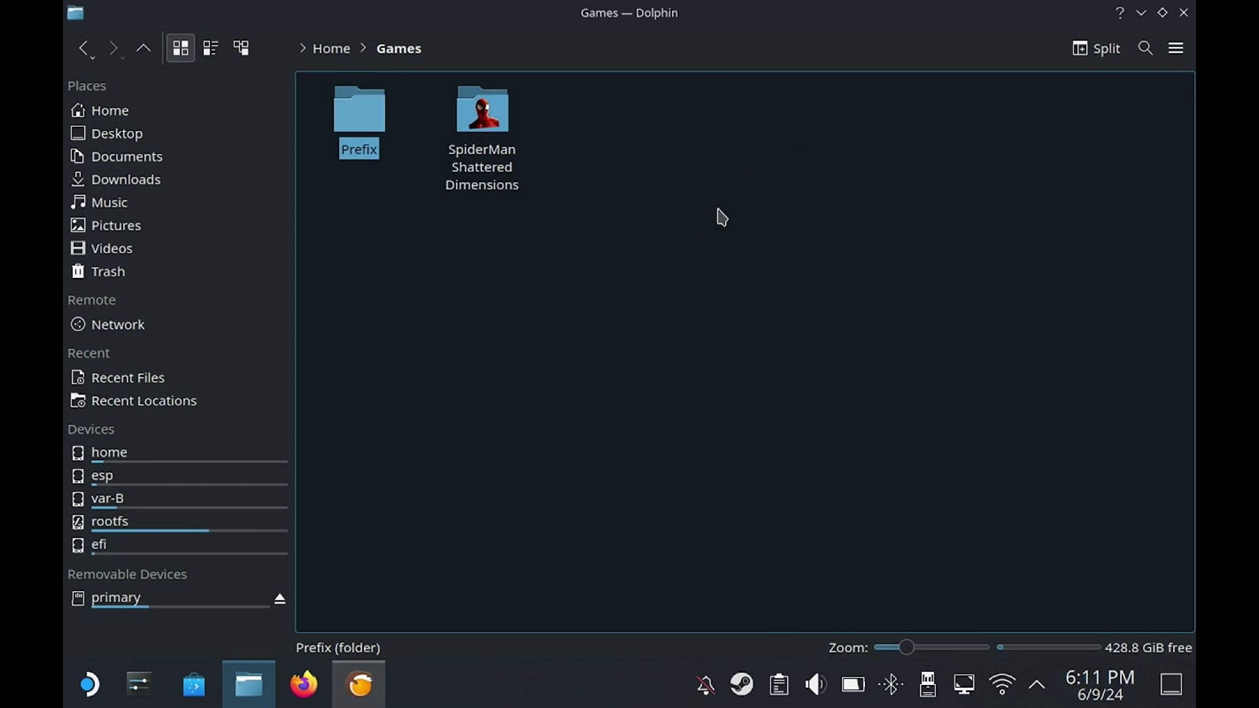
Step: Point the SpiderMan game's Wine prefix to the Games/Prefix folder and save the configuration
{"action": "left_click", "coordinate": [366, 696]}
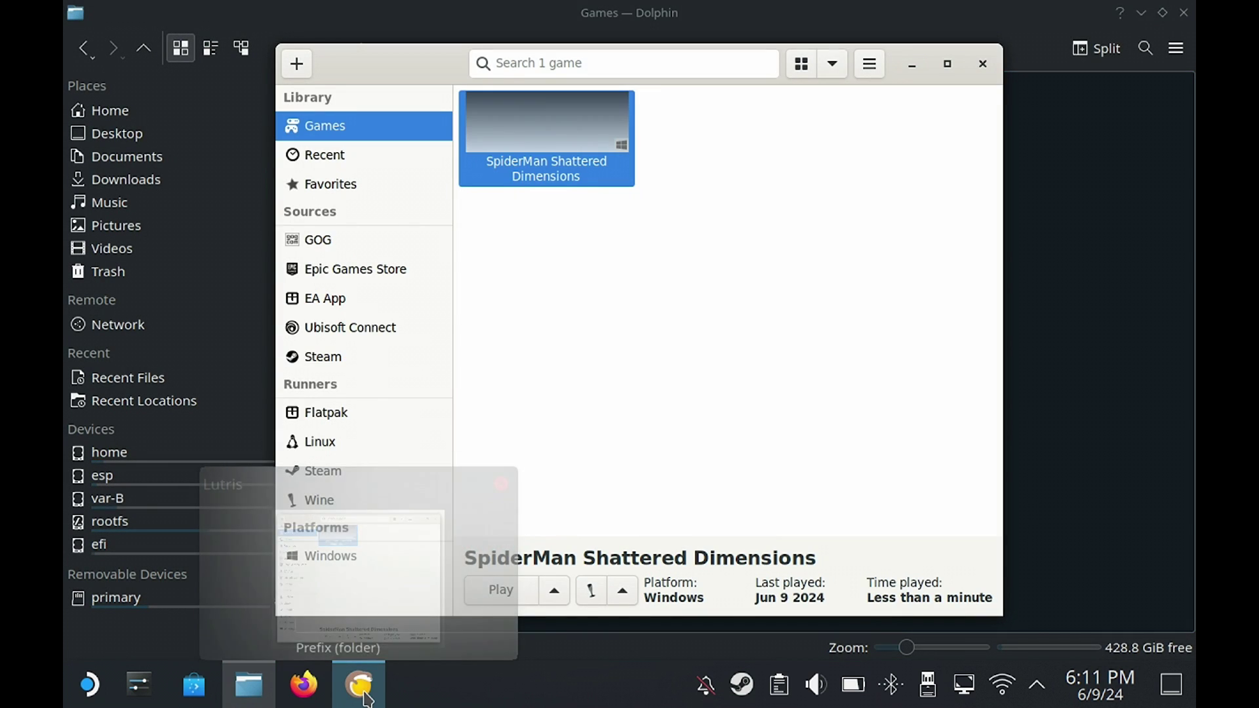
{"action": "right_click", "coordinate": [517, 138]}
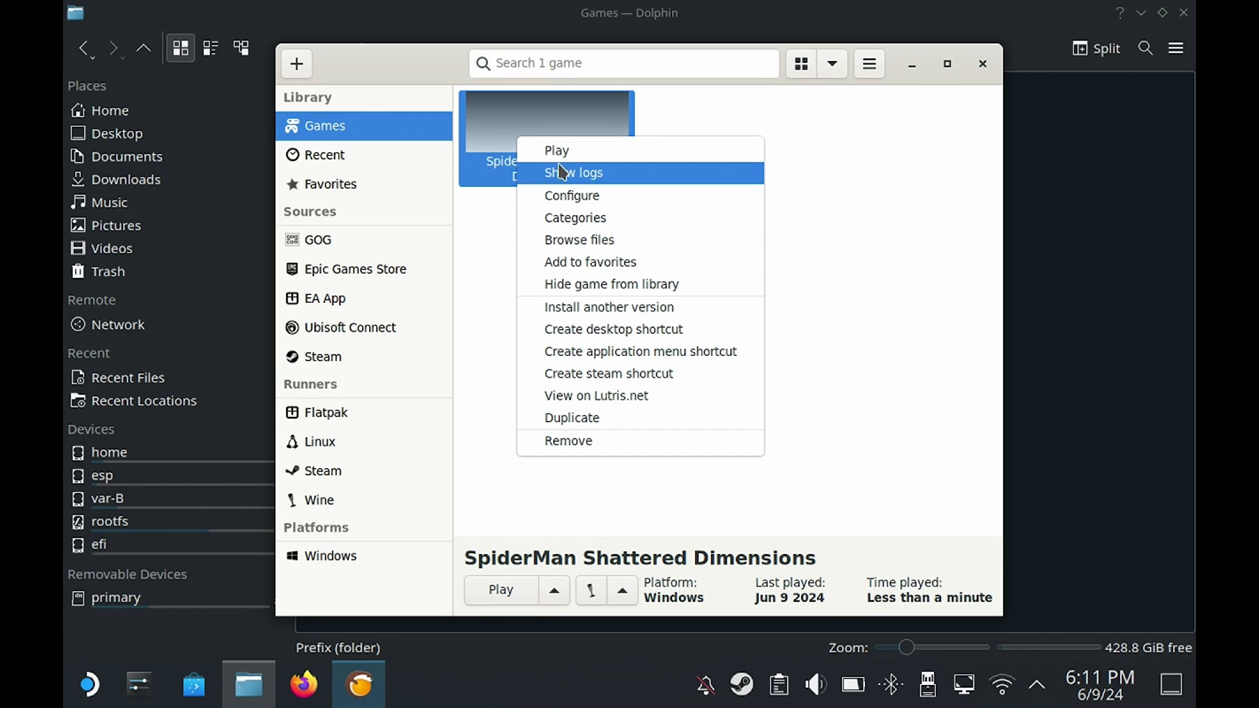
{"action": "left_click", "coordinate": [568, 199]}
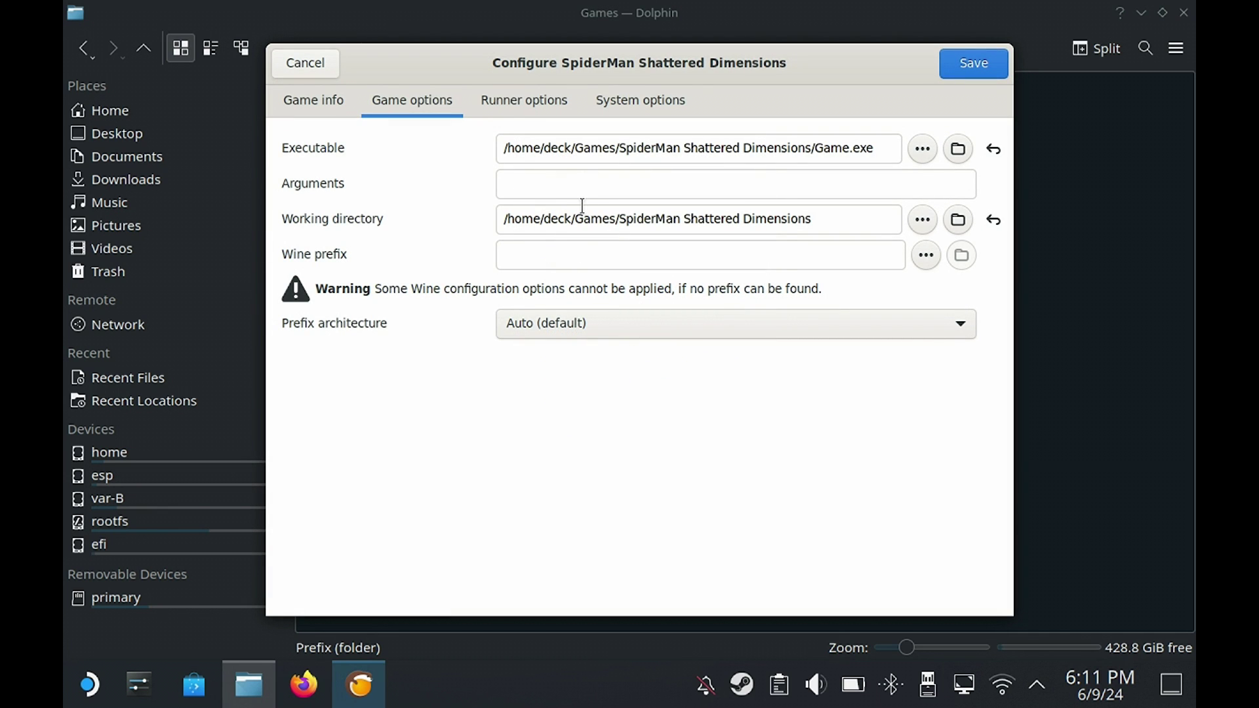
{"action": "left_click", "coordinate": [925, 256]}
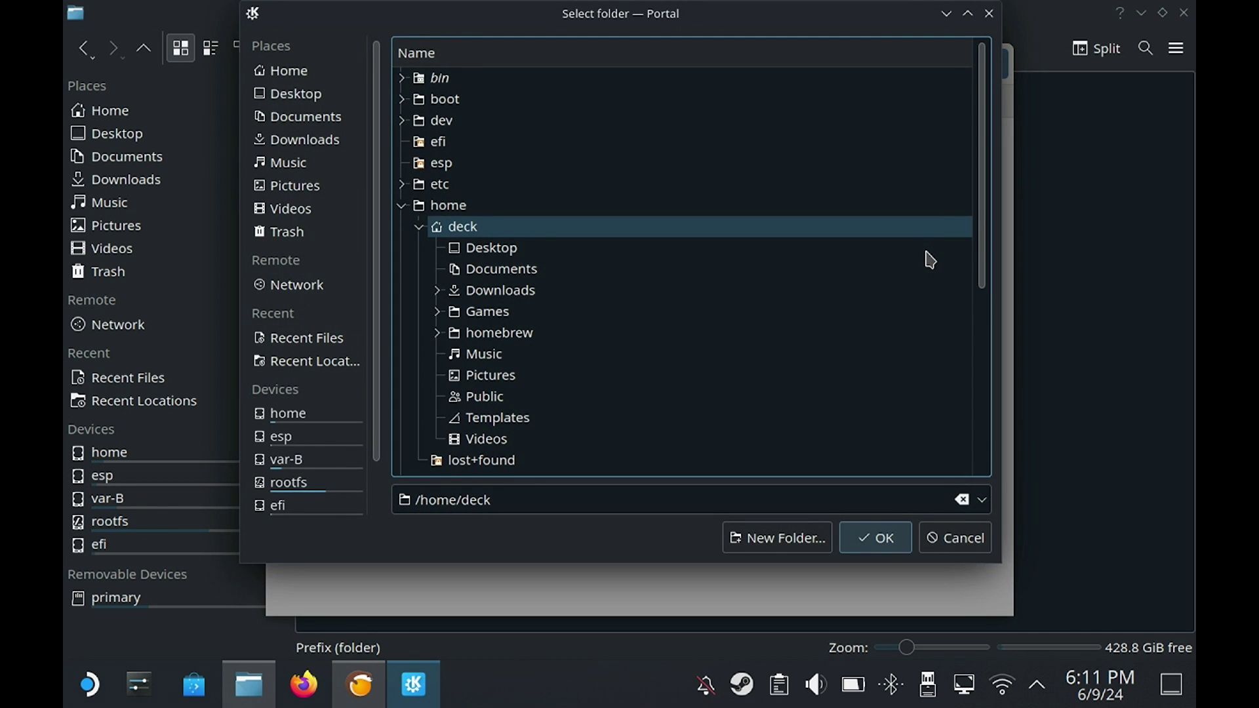
{"action": "left_click", "coordinate": [437, 313]}
{"action": "left_click", "coordinate": [486, 332]}
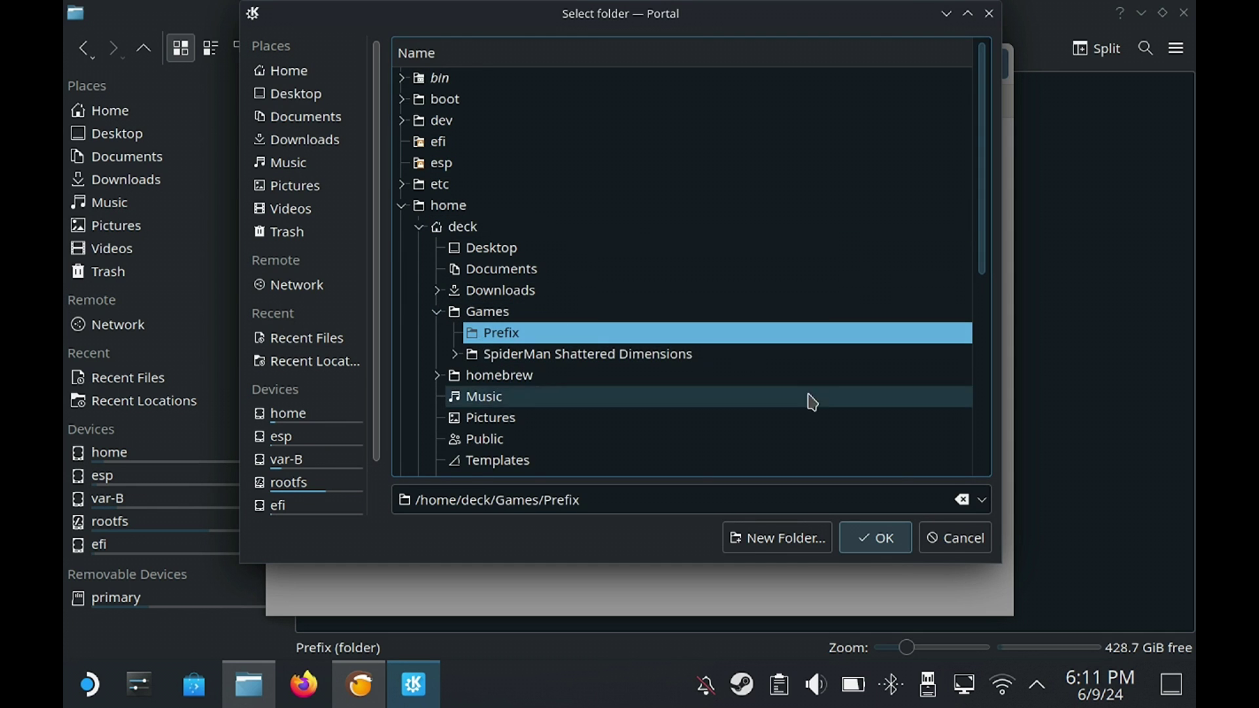
{"action": "left_click", "coordinate": [877, 540]}
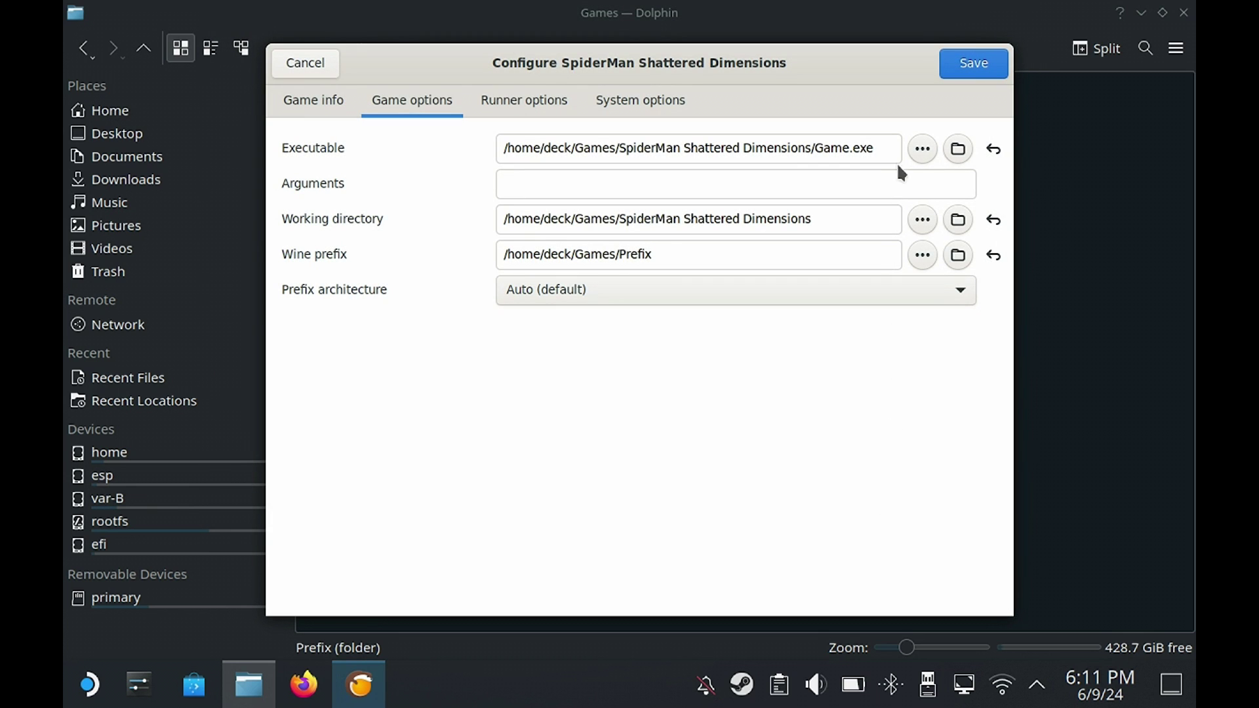
{"action": "left_click", "coordinate": [962, 75]}
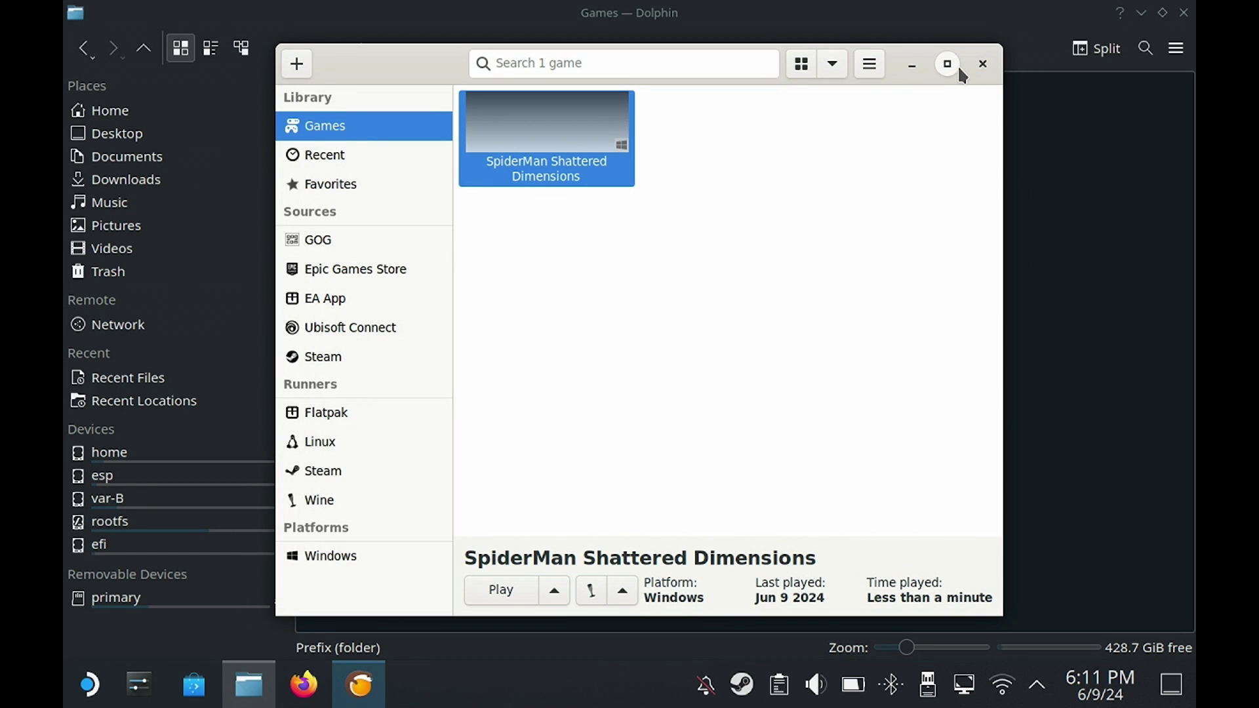
Step: Launch SpiderMan Shattered Dimensions once so Wine initialises the new Prefix
{"action": "left_click", "coordinate": [493, 591]}
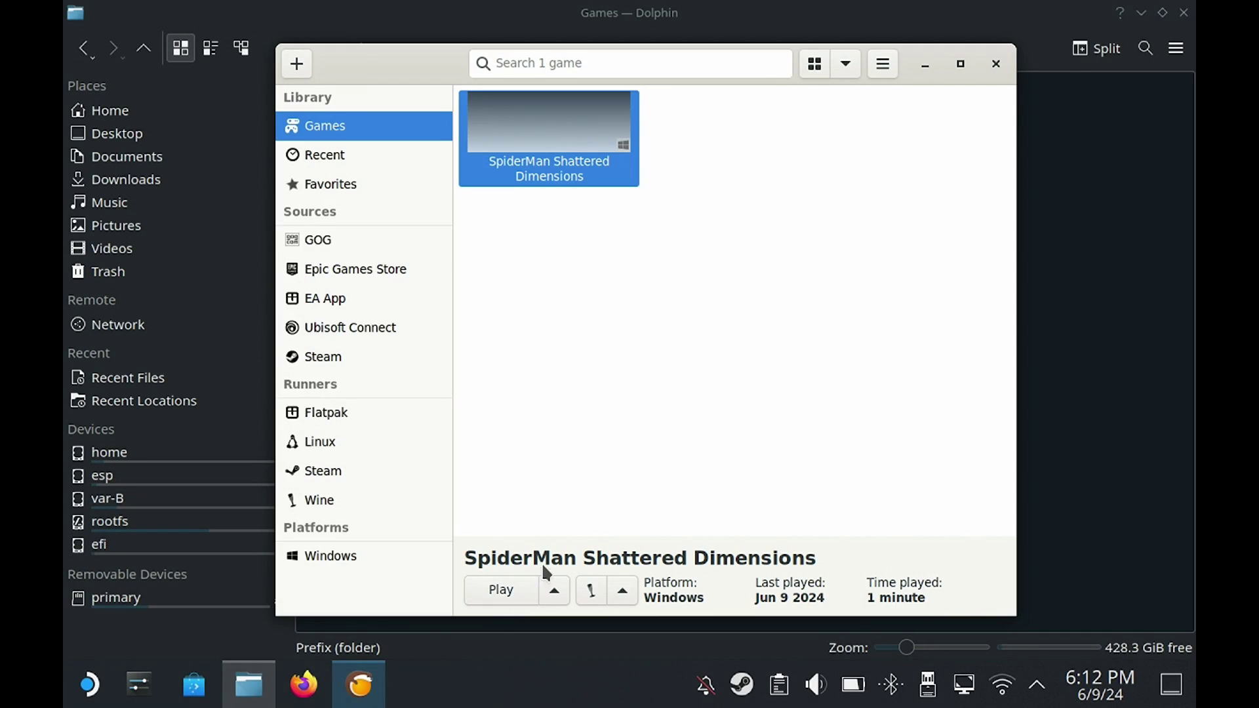
Step: Start Winetricks on the default wineprefix and opt out of usage statistics
{"action": "left_click", "coordinate": [623, 591]}
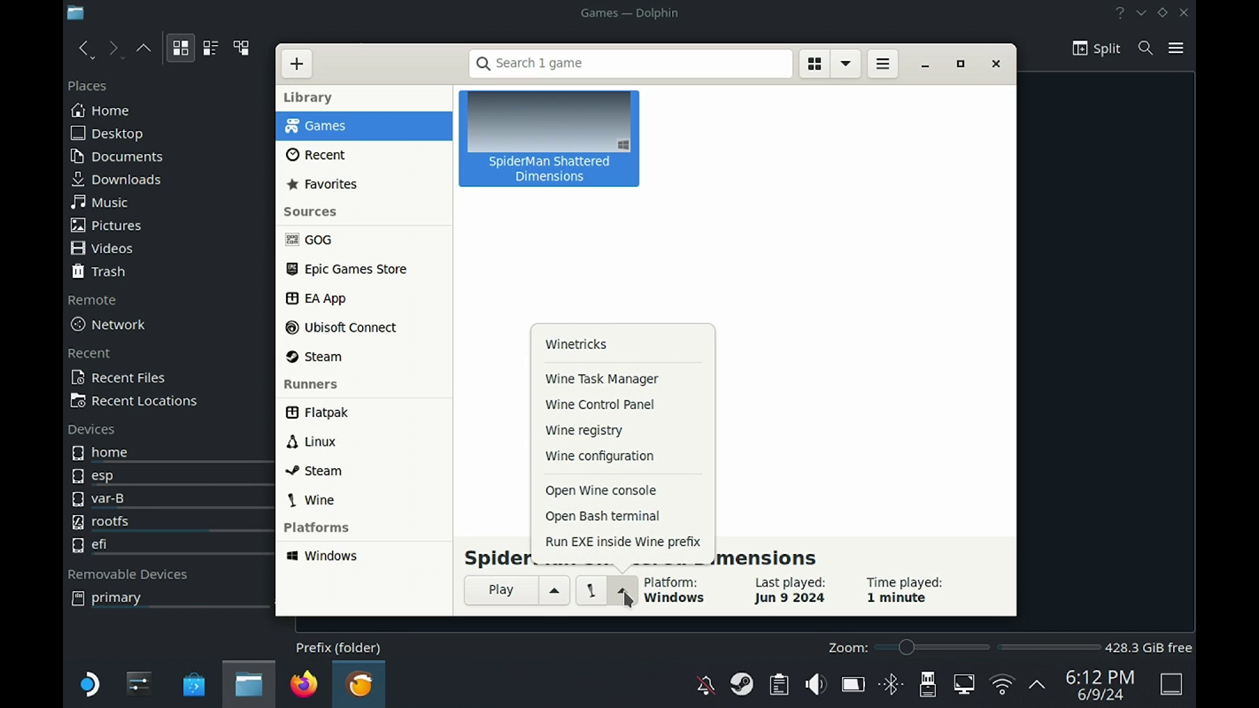
{"action": "left_click", "coordinate": [606, 341]}
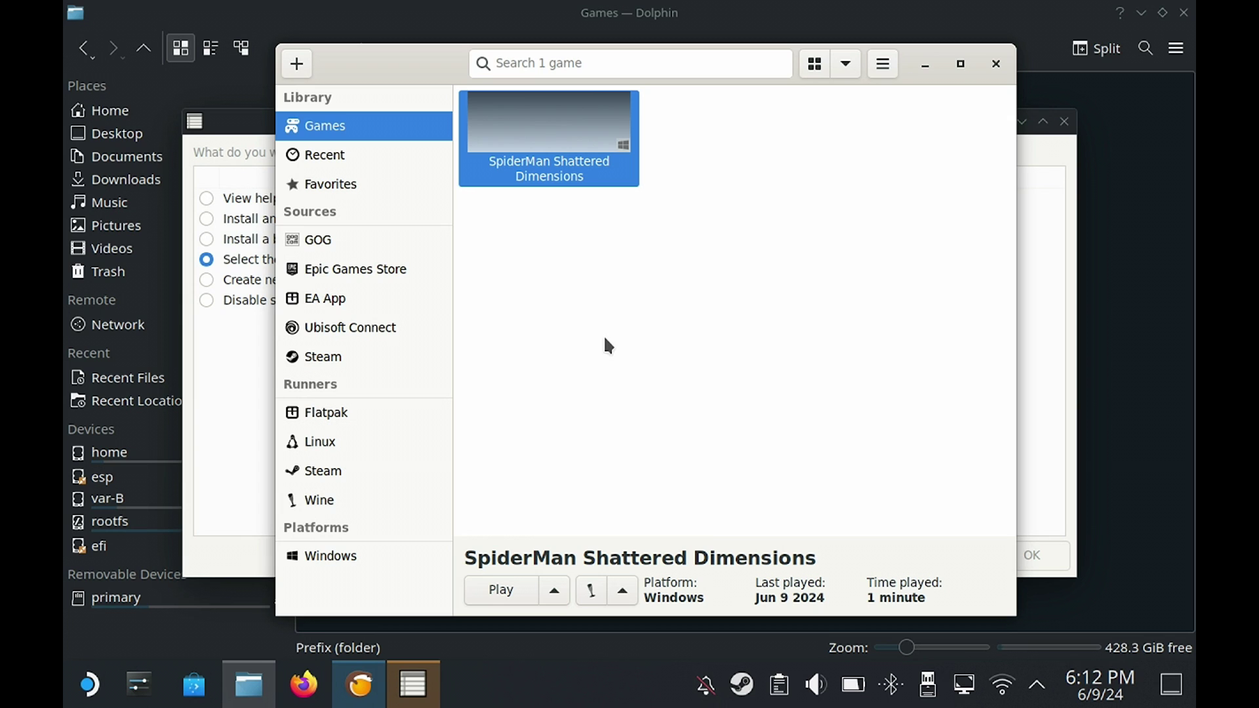
{"action": "left_click", "coordinate": [237, 156]}
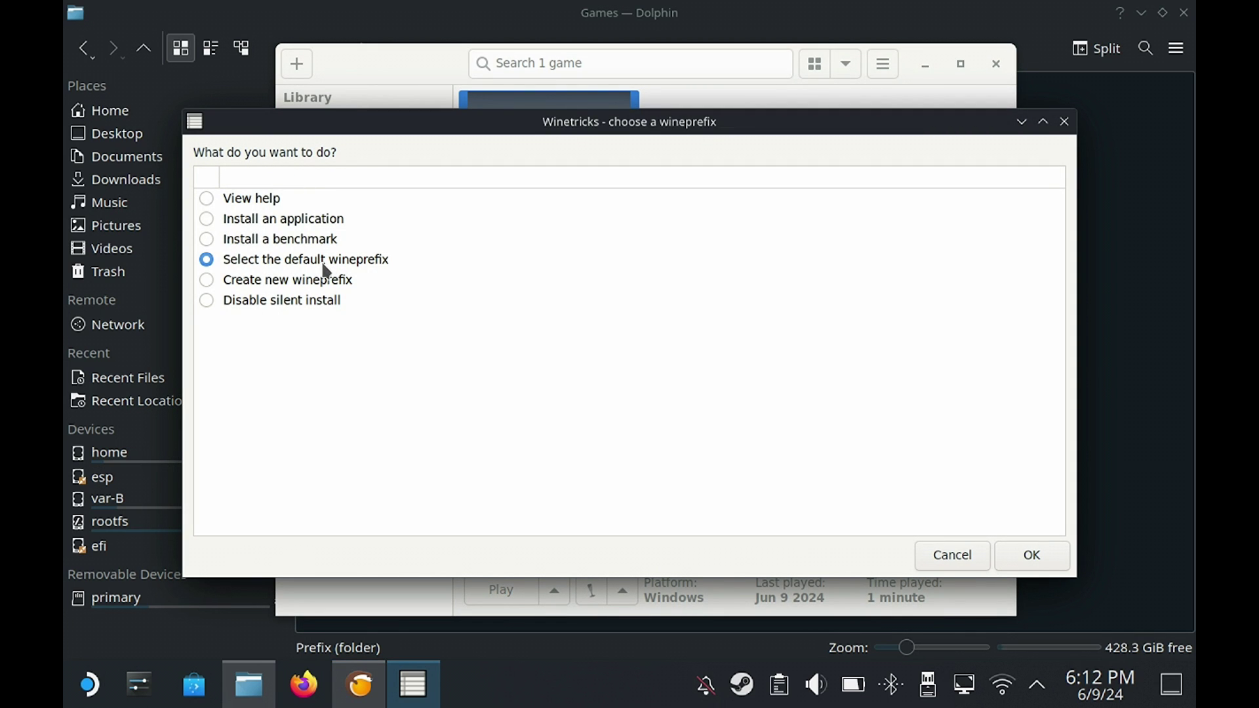
{"action": "left_click", "coordinate": [1034, 557]}
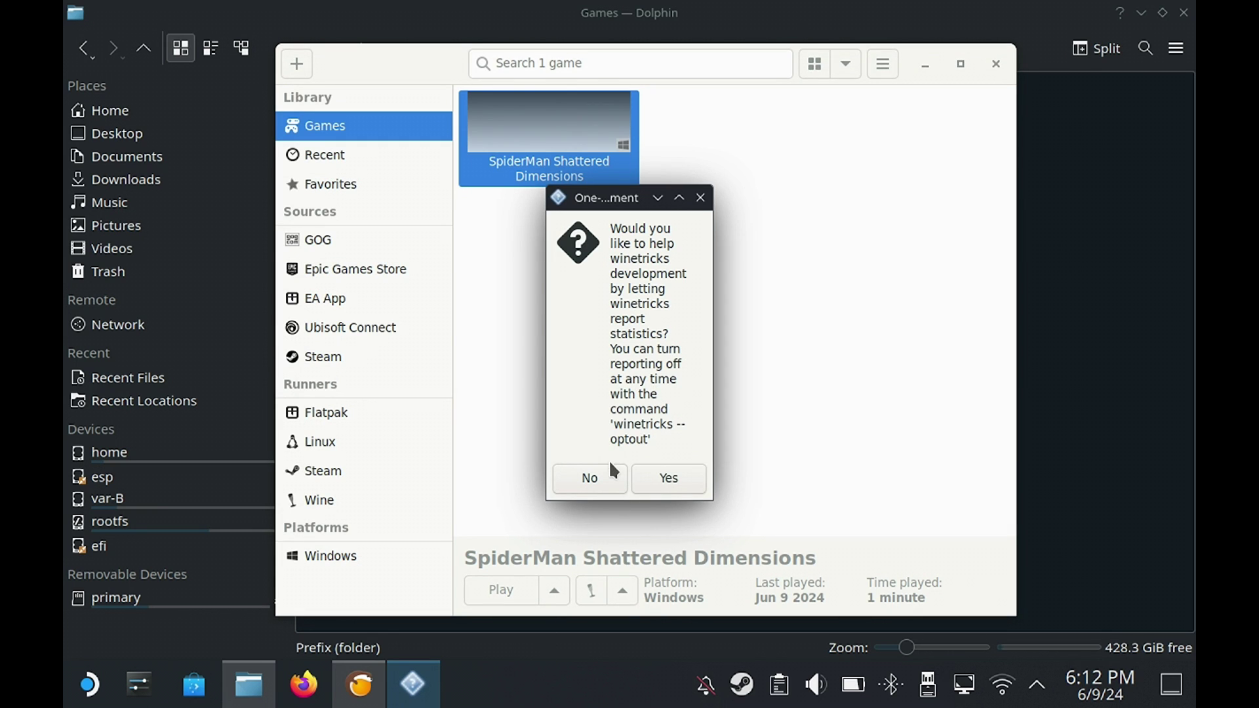
{"action": "left_click", "coordinate": [611, 477]}
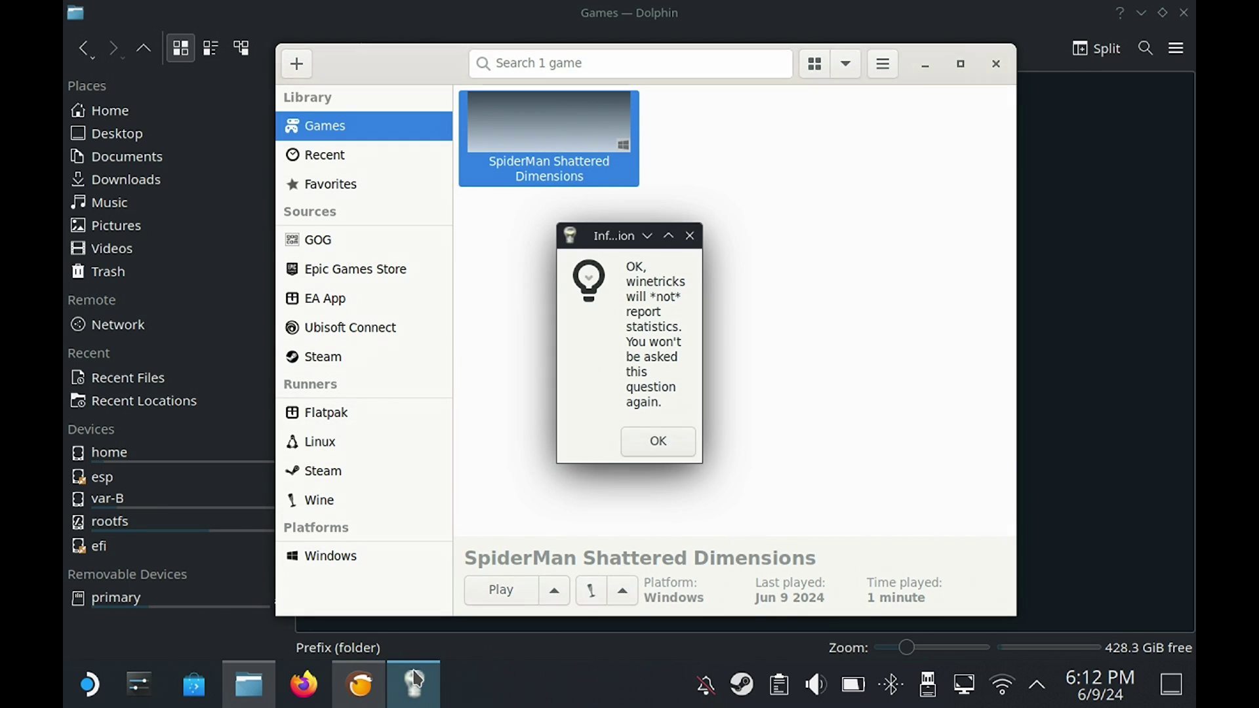
{"action": "left_click", "coordinate": [654, 439]}
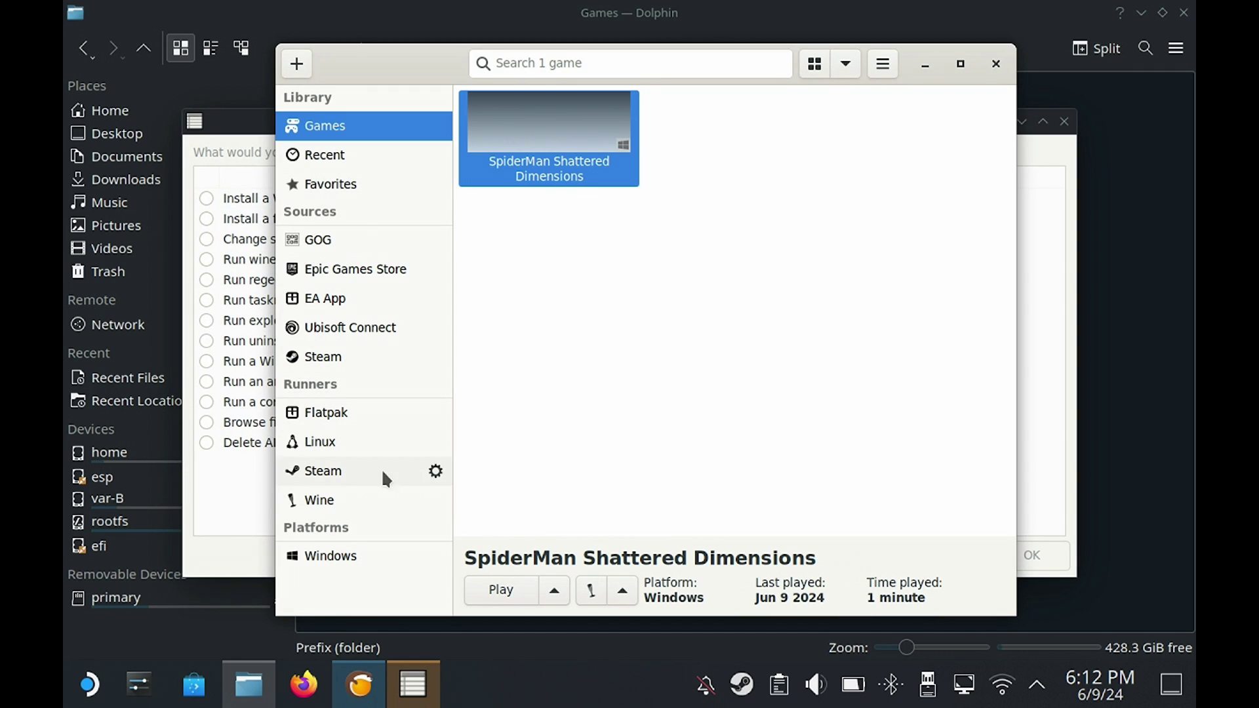
{"action": "left_click", "coordinate": [259, 502]}
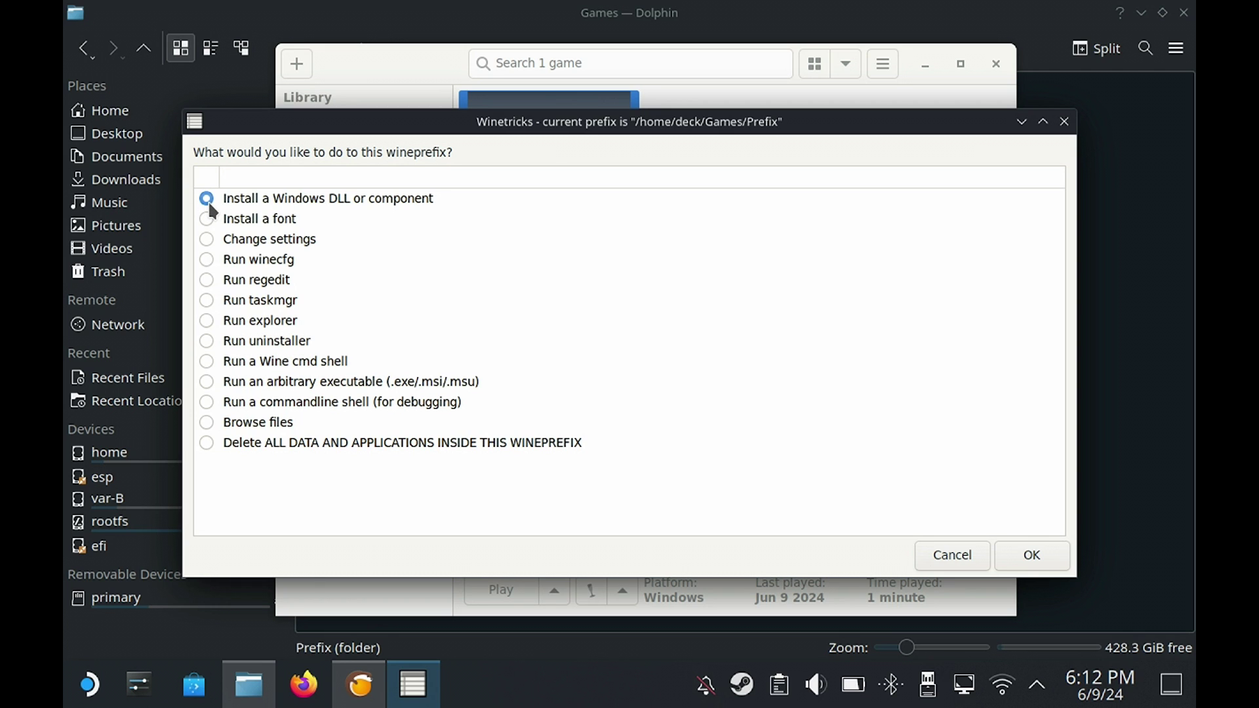
Step: Install the xact package (MS XACT Engine, 32-bit) as a Windows DLL or component
{"action": "left_click", "coordinate": [1031, 556]}
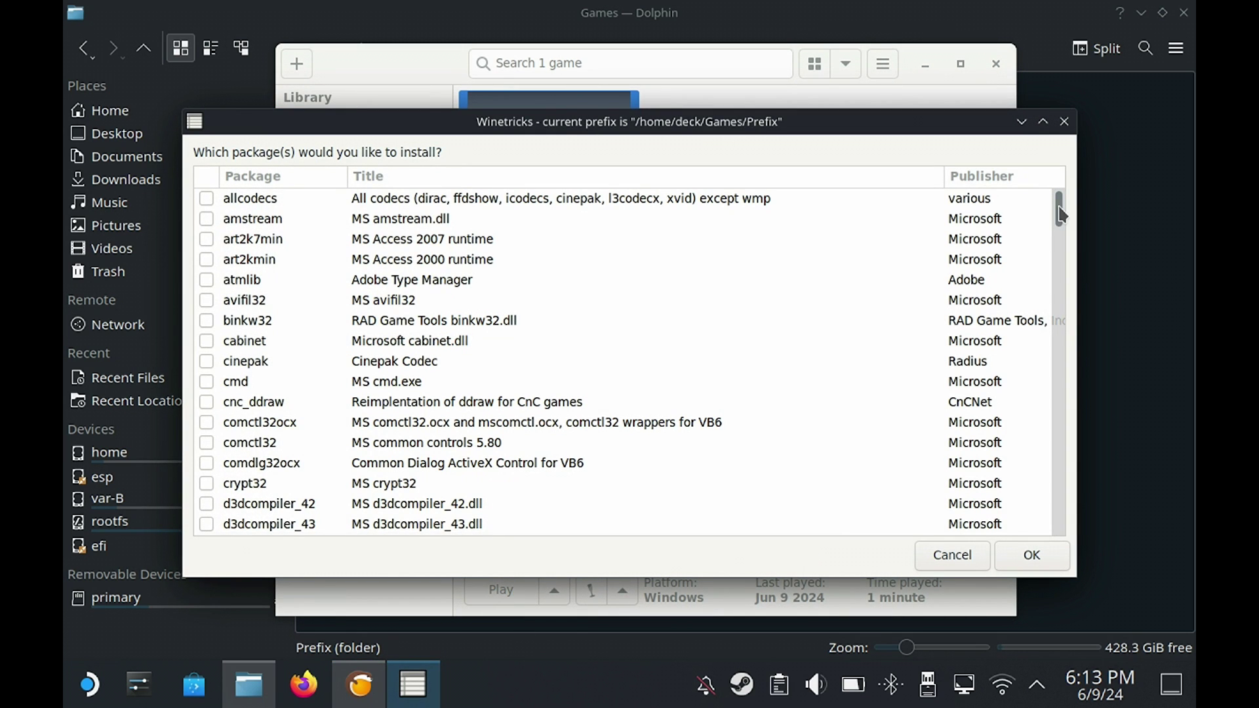
{"action": "scroll", "coordinate": [1061, 223], "scroll_direction": "down", "scroll_amount": 2}
{"action": "left_click_drag", "start_coordinate": [1061, 223], "coordinate": [1061, 529]}
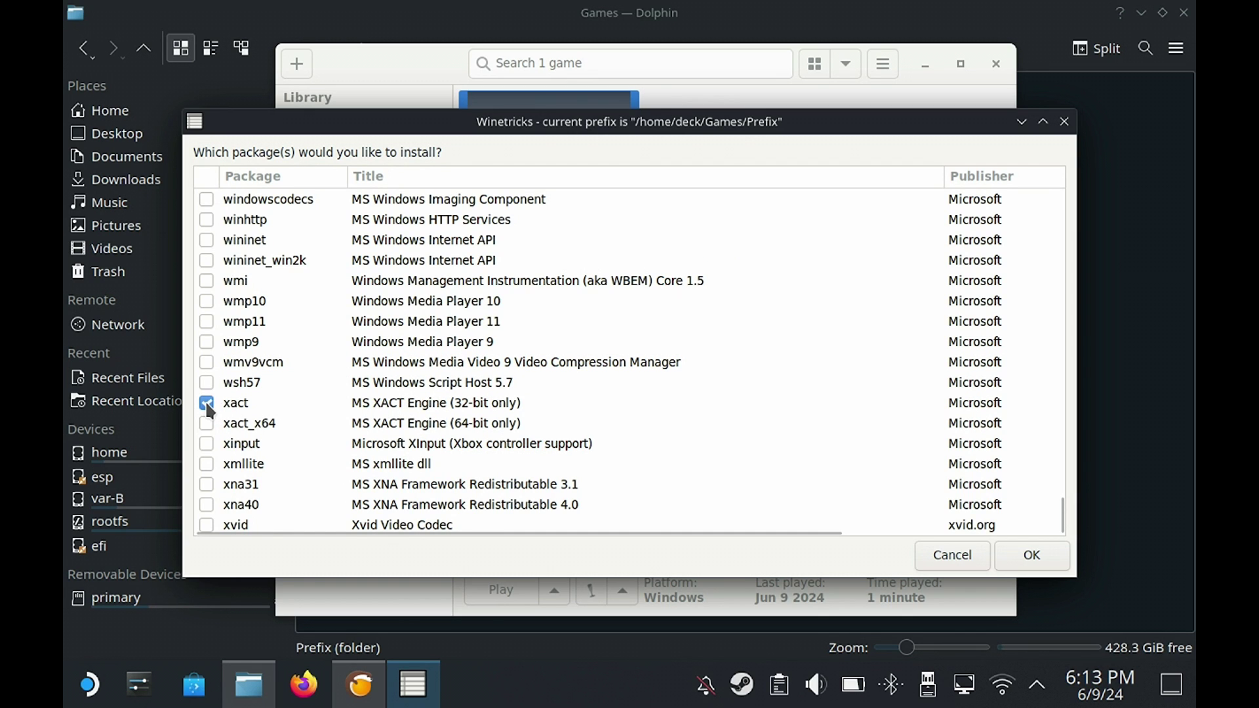
{"action": "left_click", "coordinate": [1017, 557]}
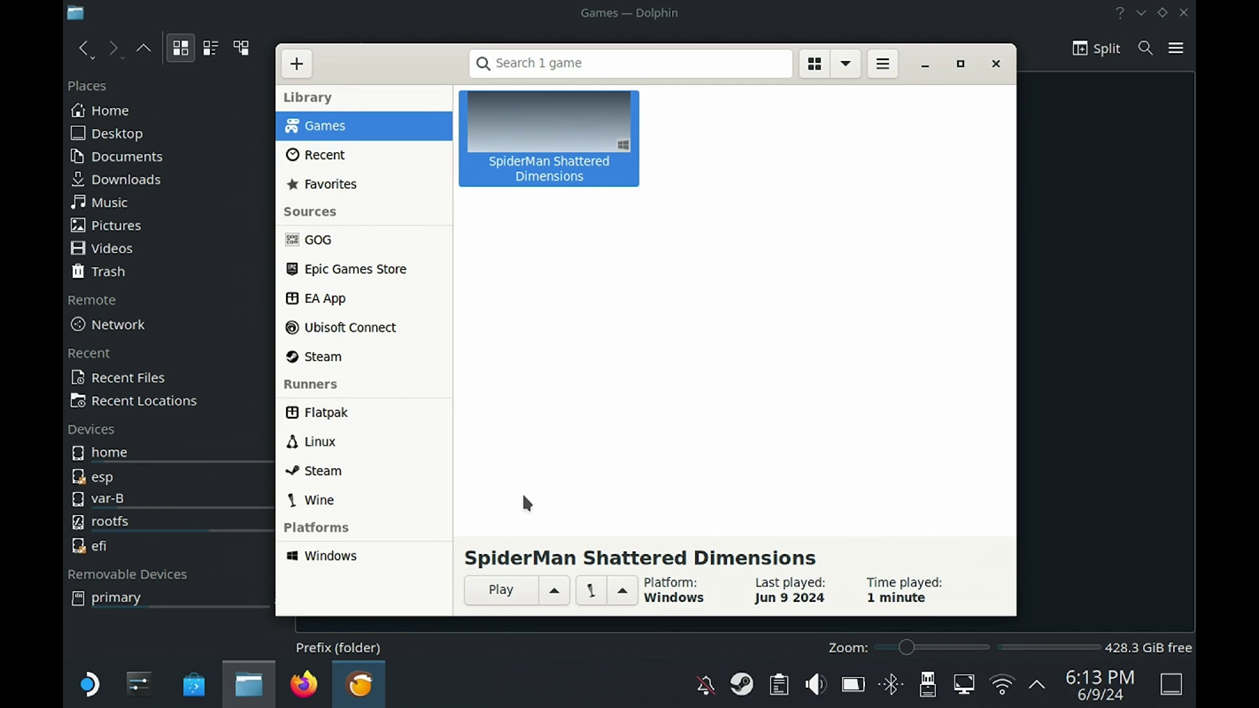
Step: Dismiss the 64-bit WINEPREFIX warning so the xact installation completes
{"action": "left_click", "coordinate": [413, 687]}
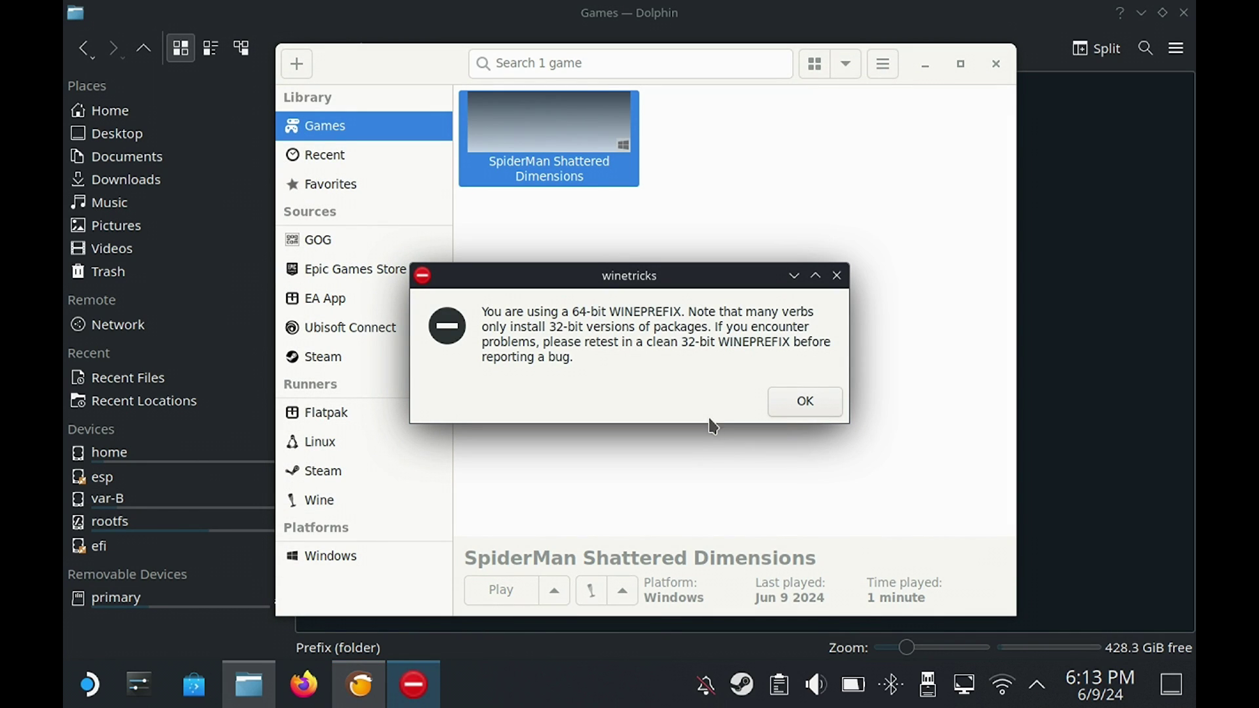
{"action": "left_click", "coordinate": [797, 397]}
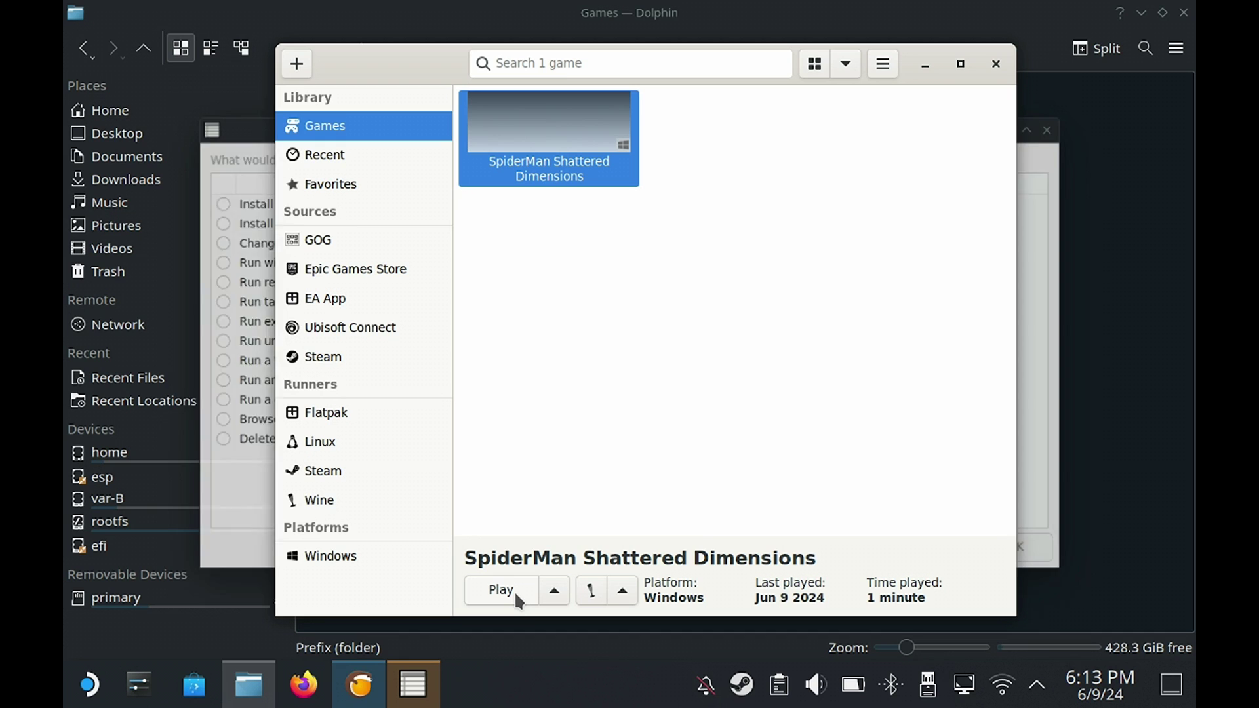
Step: Close the Winetricks task list and relaunch SpiderMan Shattered Dimensions
{"action": "left_click", "coordinate": [257, 545]}
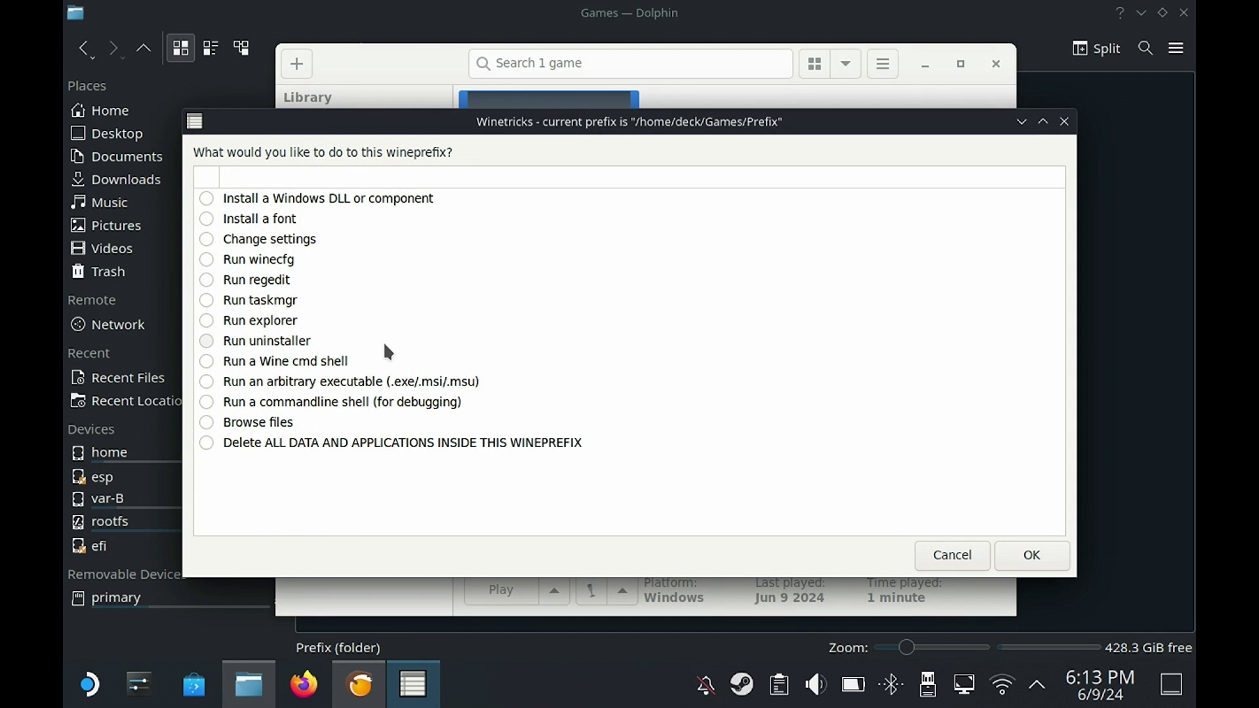
{"action": "left_click", "coordinate": [1064, 127]}
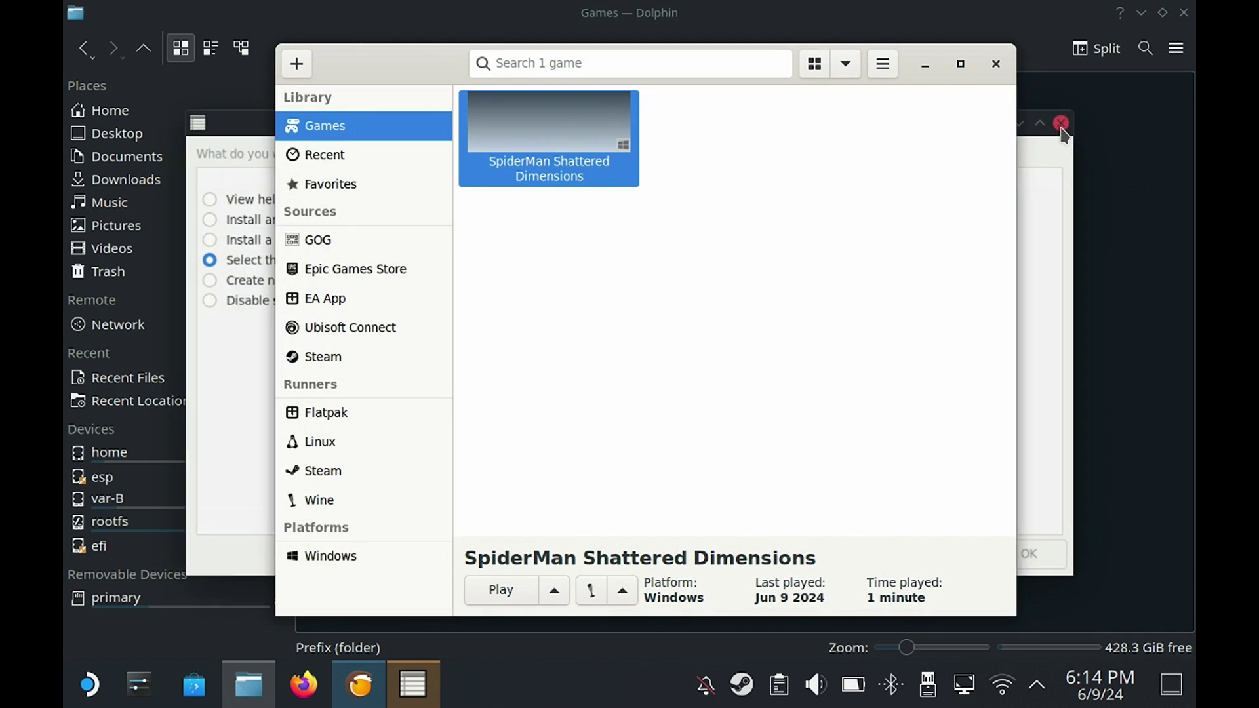
{"action": "left_click", "coordinate": [511, 593]}
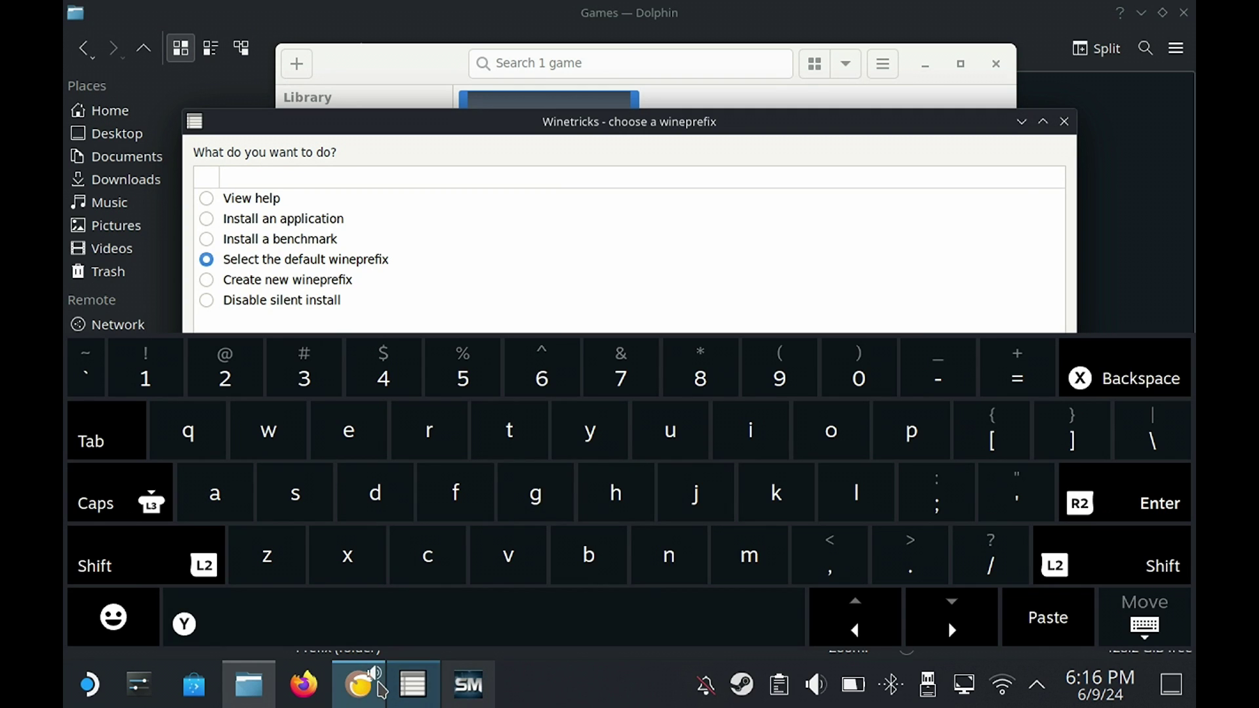
Step: Stop the running game in Lutris and close the leftover Winetricks prefix dialog
{"action": "left_click", "coordinate": [382, 690]}
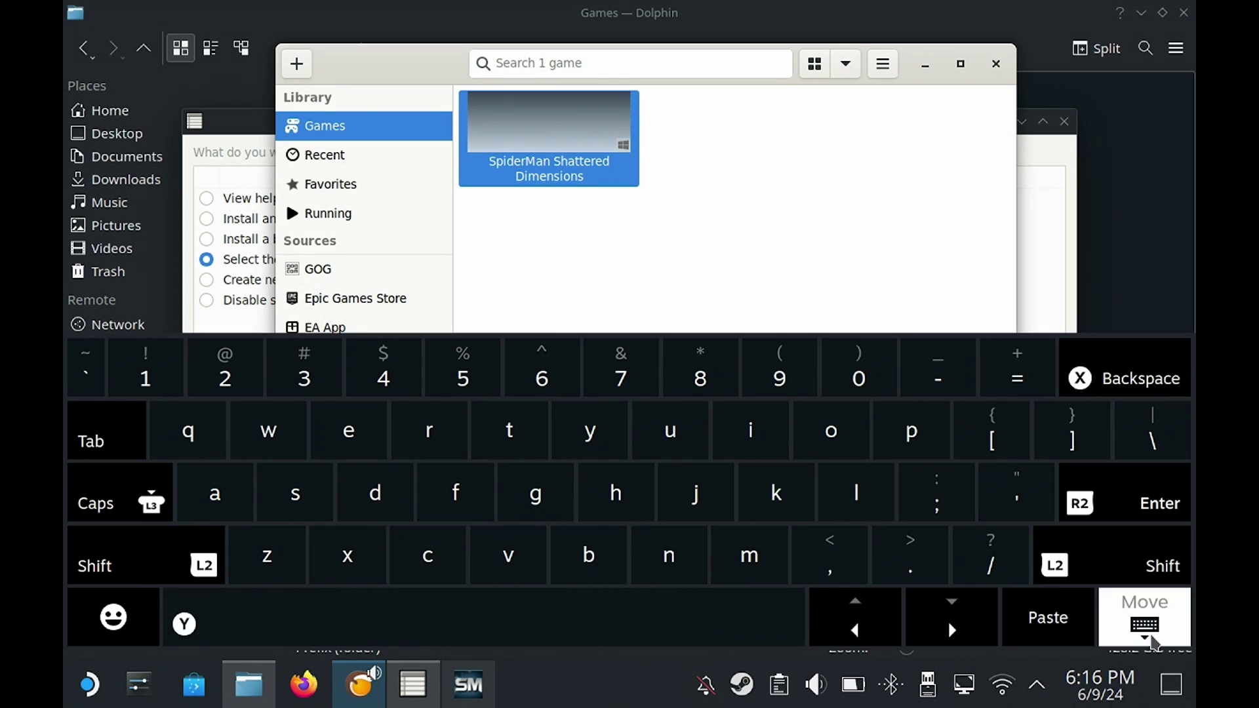
{"action": "left_click", "coordinate": [1156, 642]}
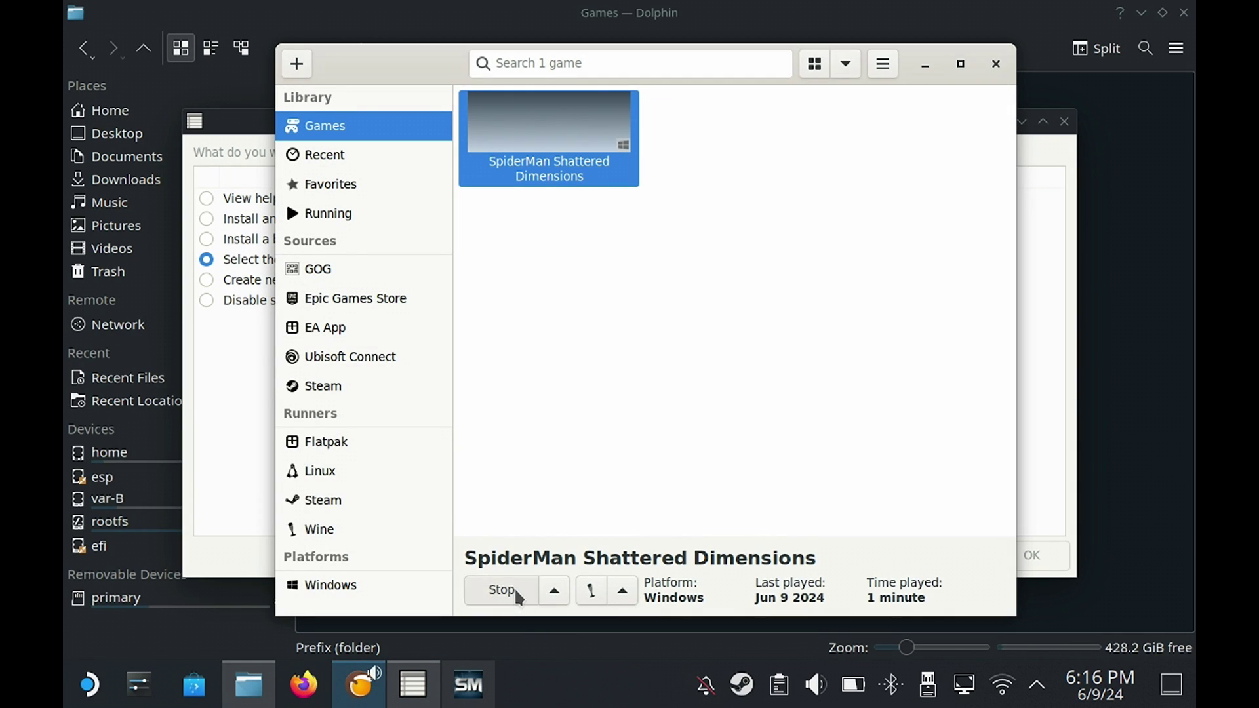
{"action": "left_click", "coordinate": [518, 597]}
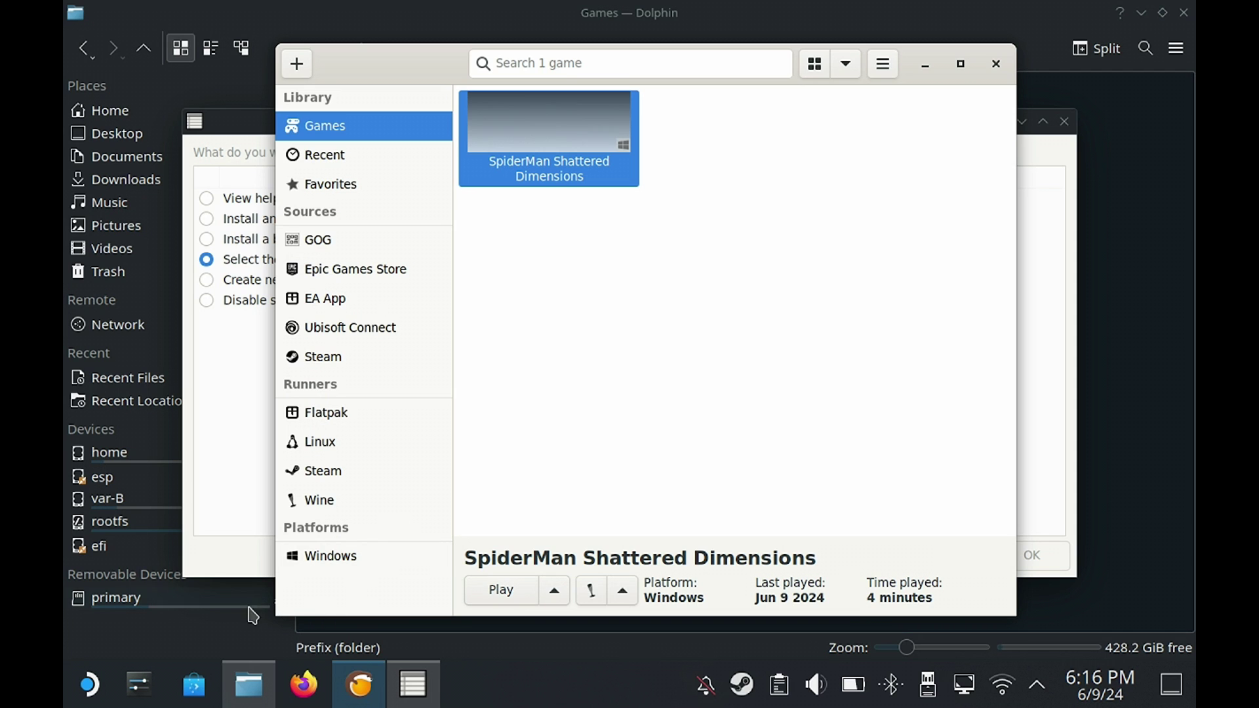
{"action": "left_click", "coordinate": [243, 575]}
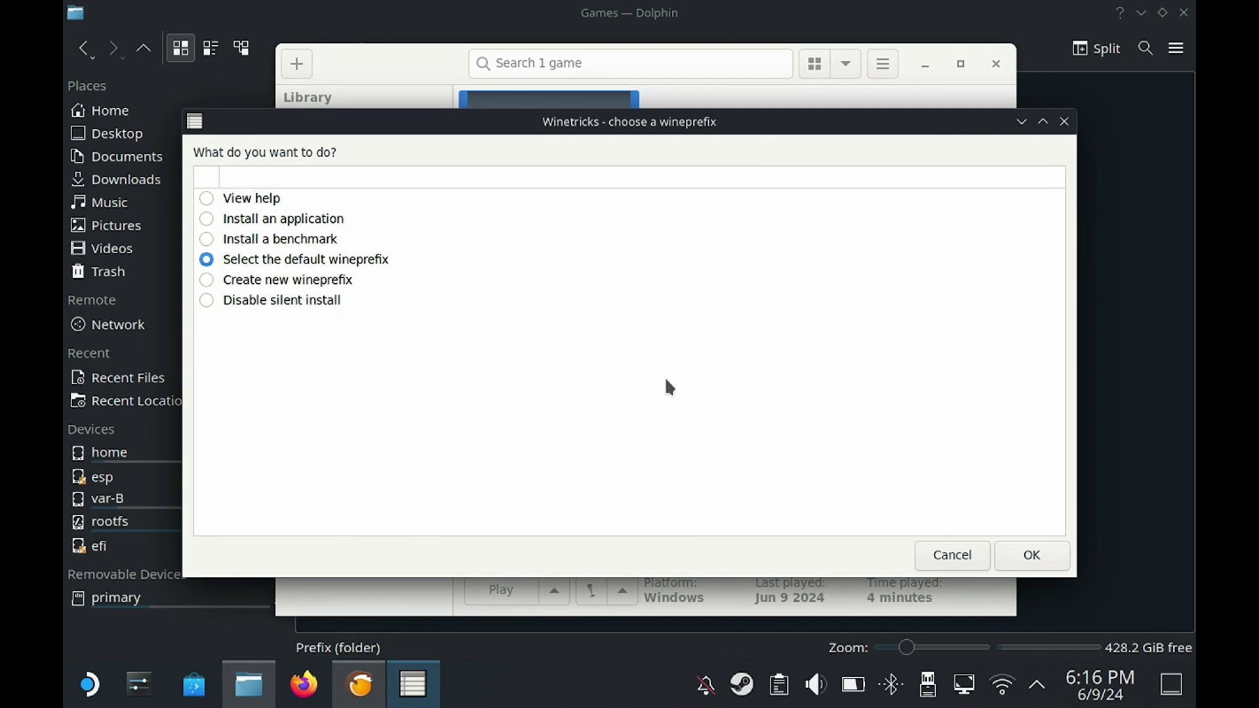
{"action": "left_click", "coordinate": [1065, 122]}
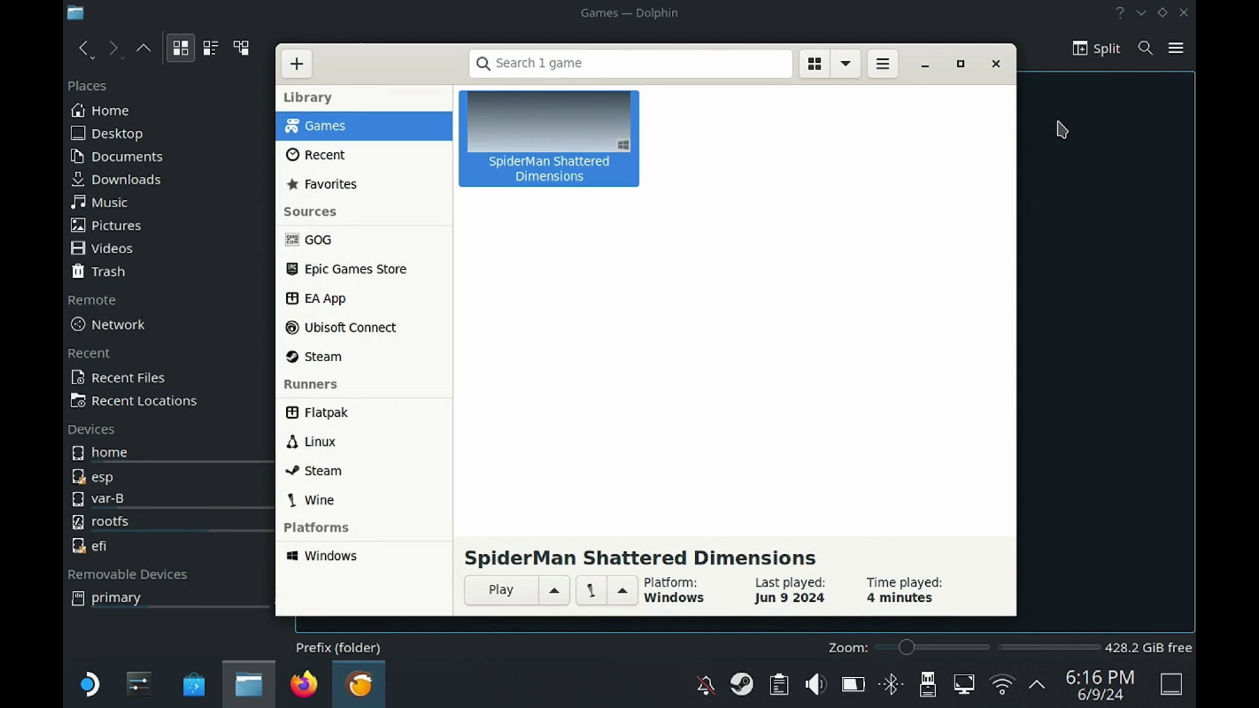
Step: Create a Steam shortcut for SpiderMan Shattered Dimensions and close Lutris
{"action": "right_click", "coordinate": [545, 151]}
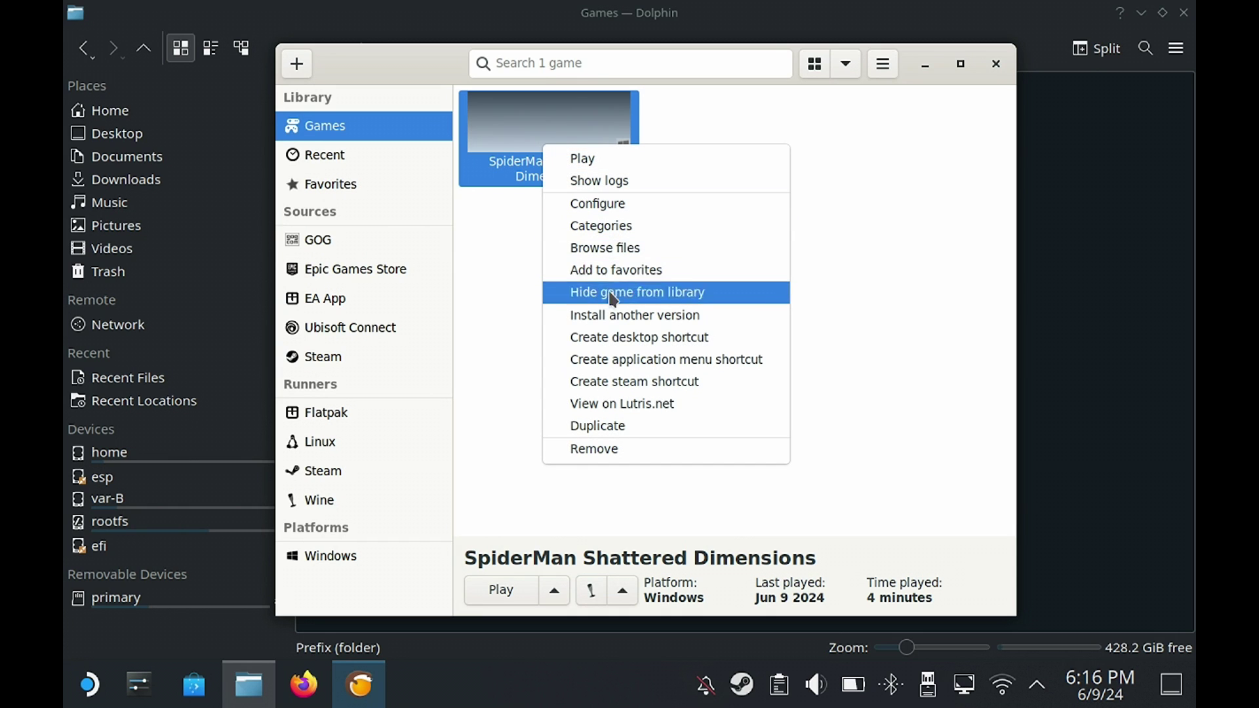
{"action": "left_click", "coordinate": [615, 388]}
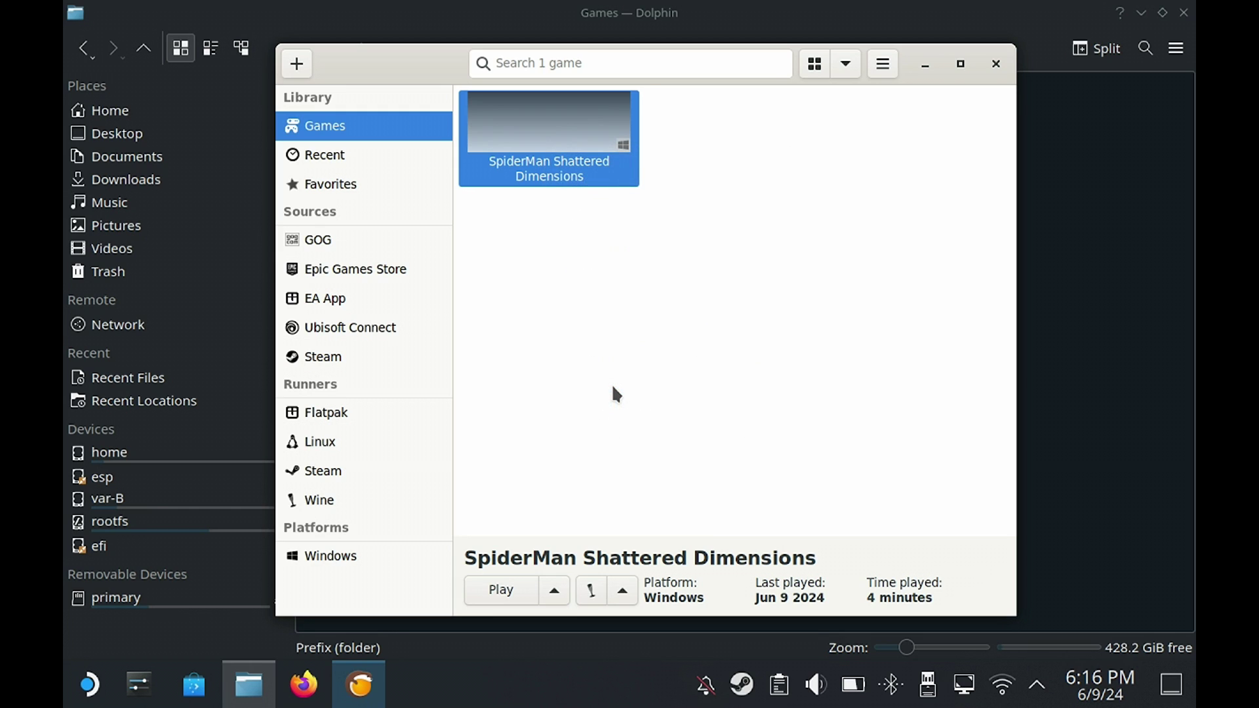
{"action": "left_click", "coordinate": [996, 65]}
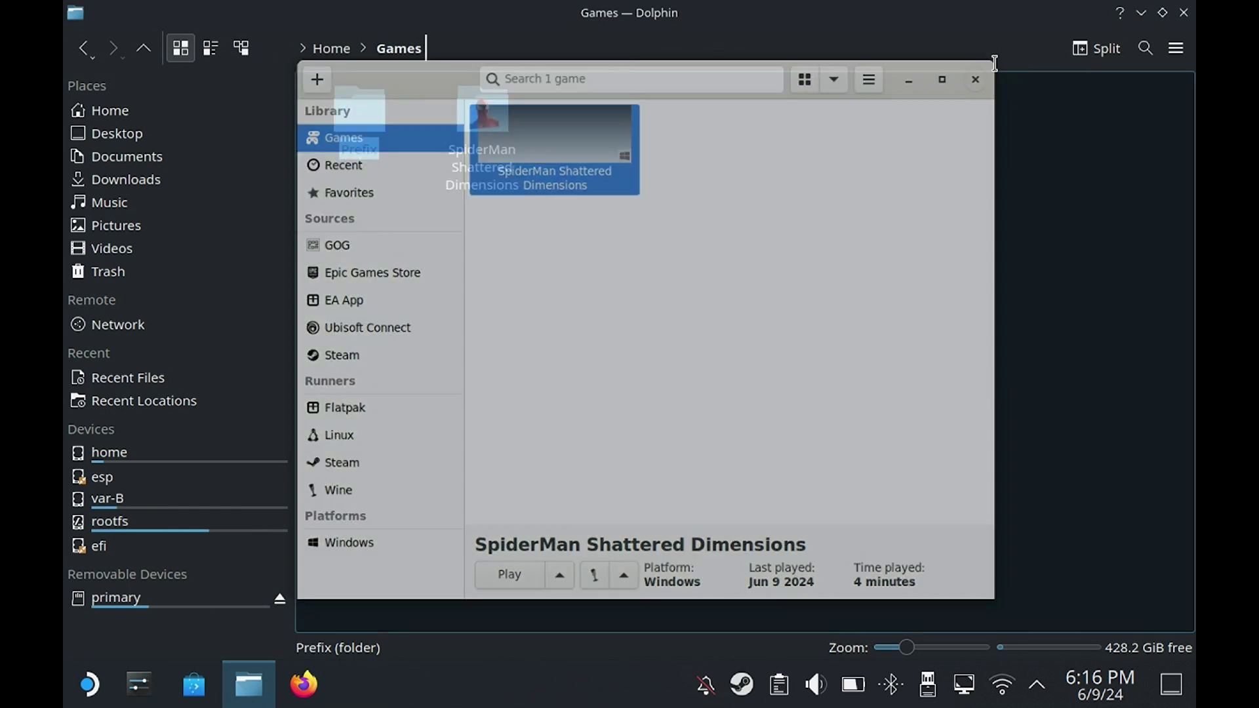
Step: Switch from the desktop back to Steam Gaming Mode and open the game library
{"action": "left_click", "coordinate": [1172, 684]}
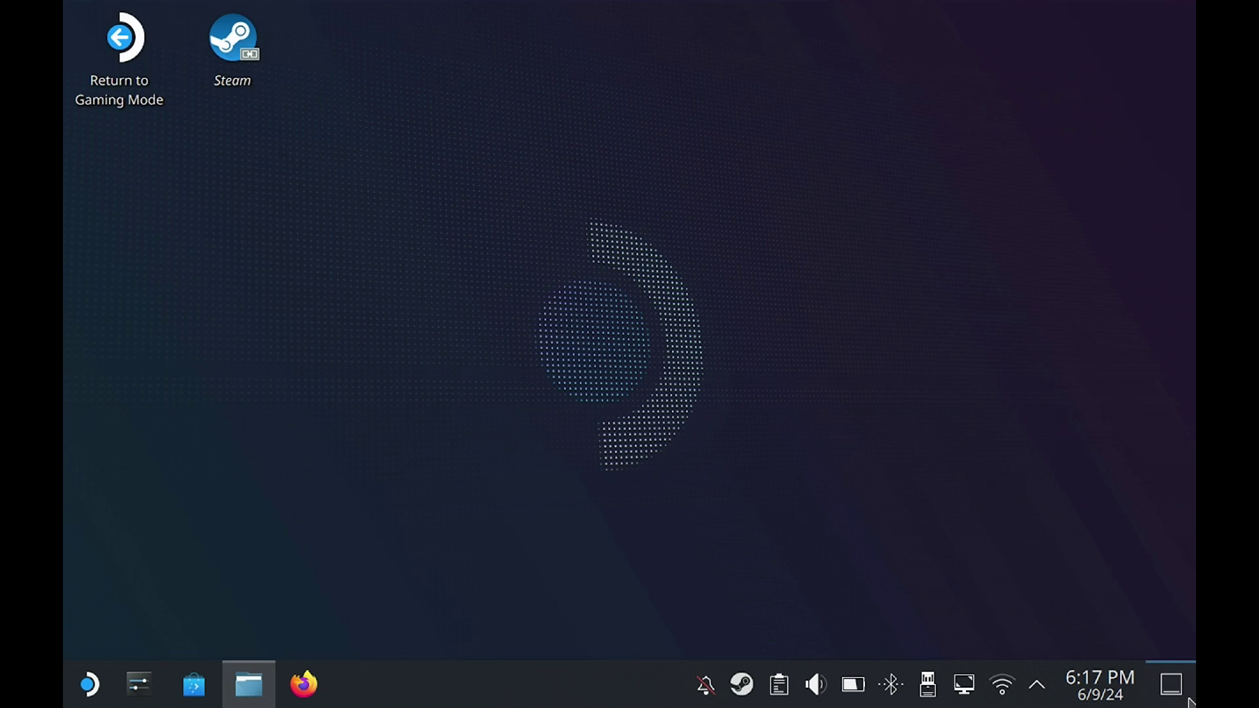
{"action": "left_click", "coordinate": [119, 46]}
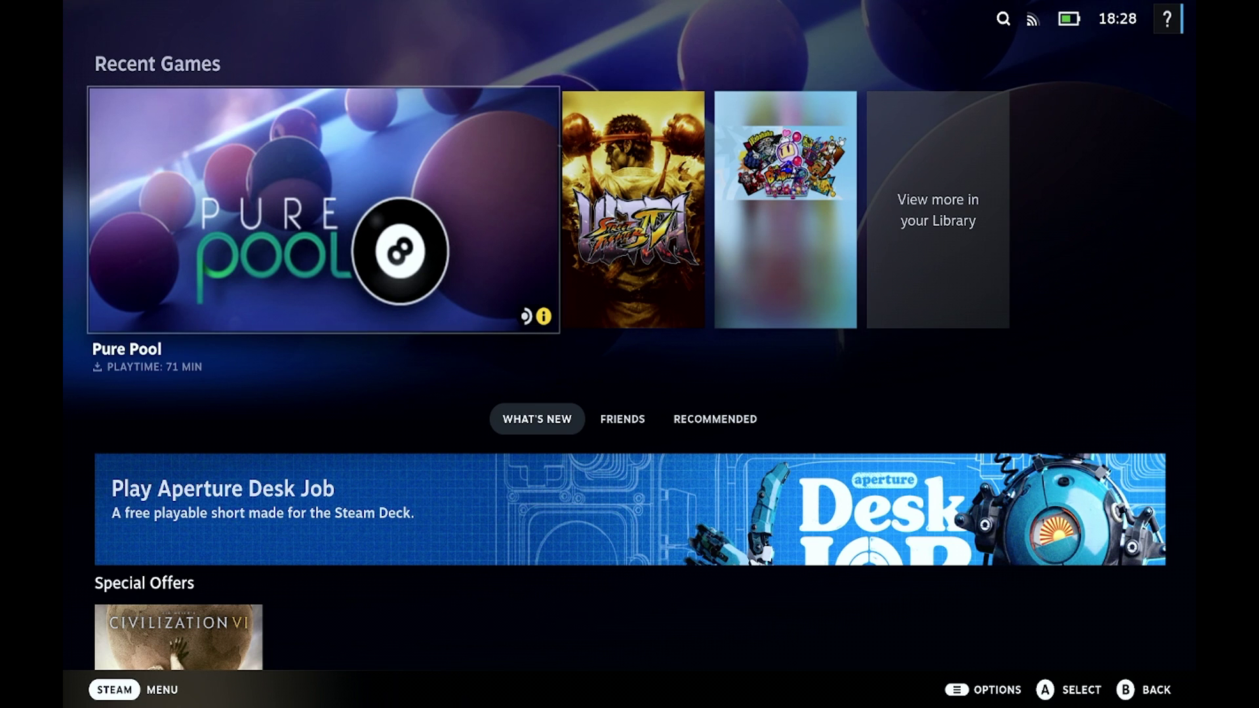
{"action": "key", "text": "Right"}
{"action": "key", "text": "Right"}
{"action": "key", "text": "Right"}
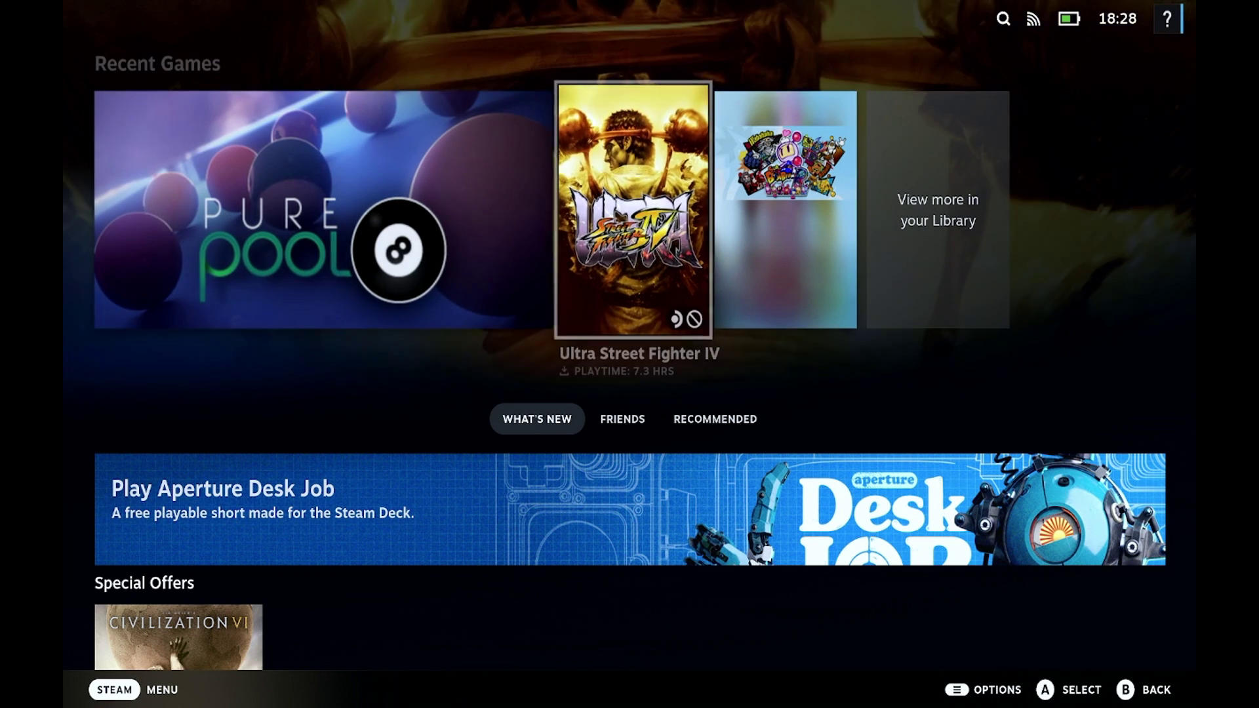
{"action": "key", "text": "Return"}
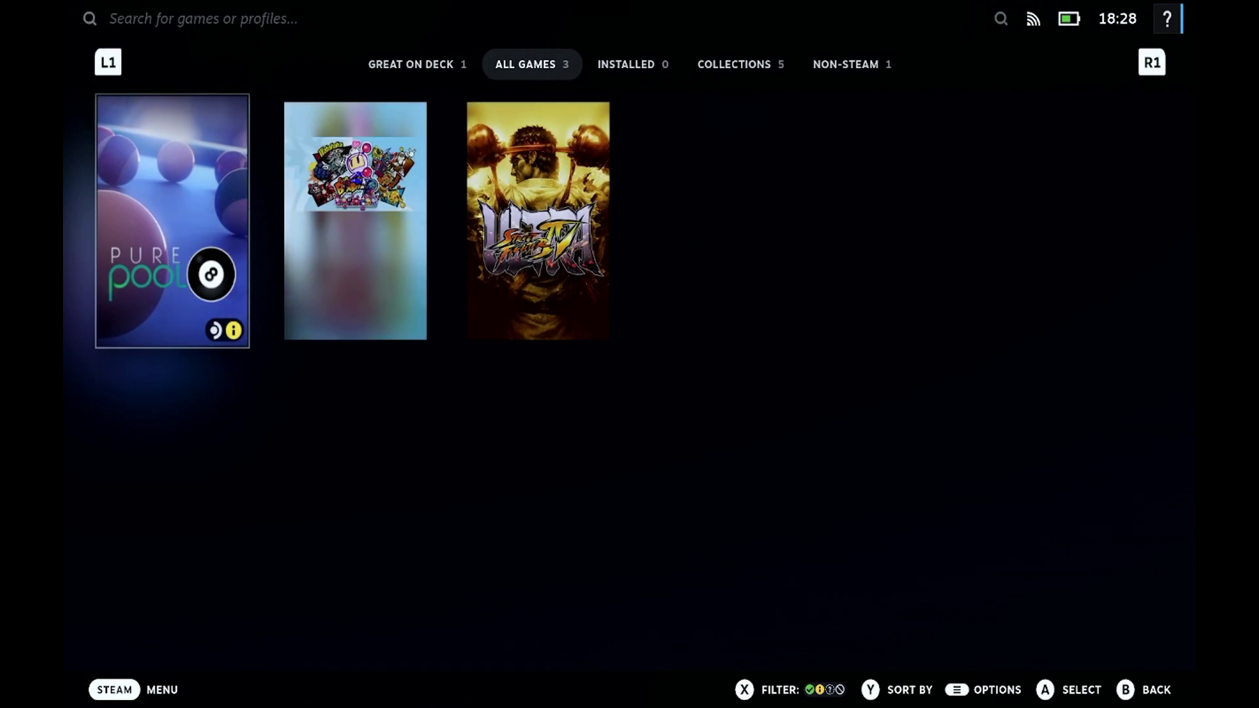
Step: In the Non-Steam category, open Spider-Man Shattered Dimensions' Change Artwork chooser, then back out to the library
{"action": "key", "text": "Tab"}
{"action": "key", "text": "Tab"}
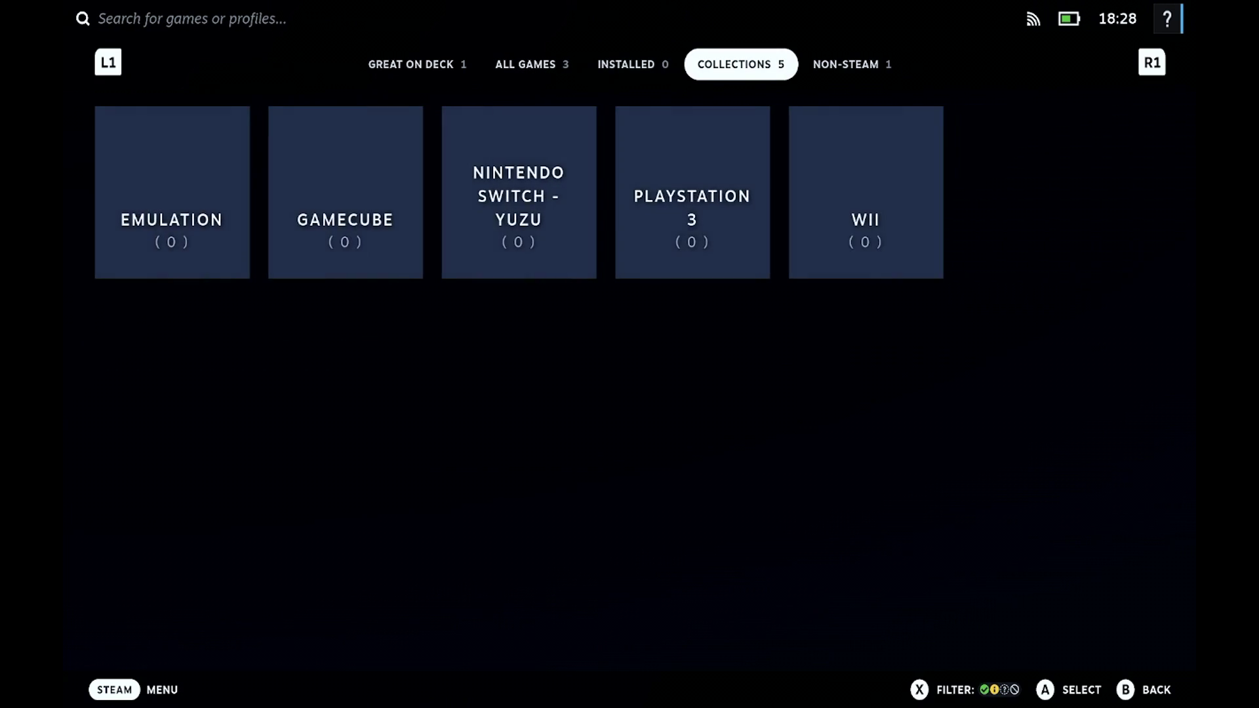
{"action": "key", "text": "Tab"}
{"action": "key", "text": "Down"}
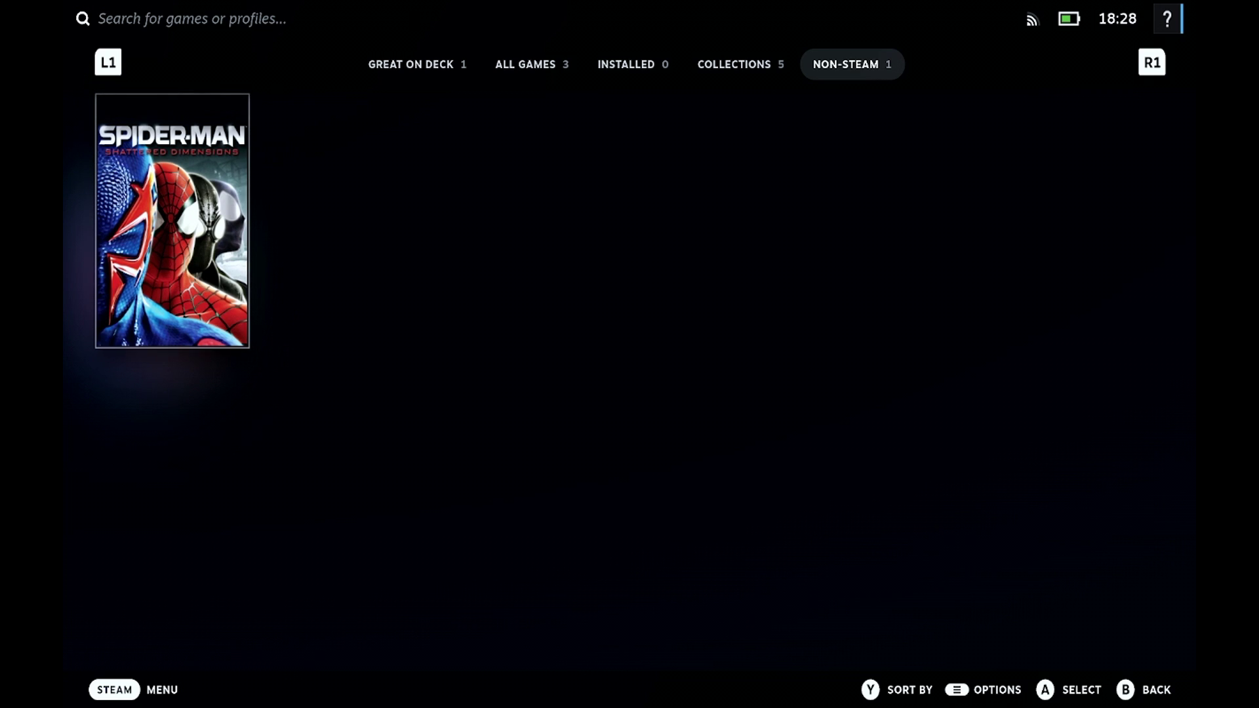
{"action": "key", "text": "Menu"}
{"action": "key", "text": "Down"}
{"action": "key", "text": "Down"}
{"action": "key", "text": "Down"}
{"action": "key", "text": "Down"}
{"action": "key", "text": "Down"}
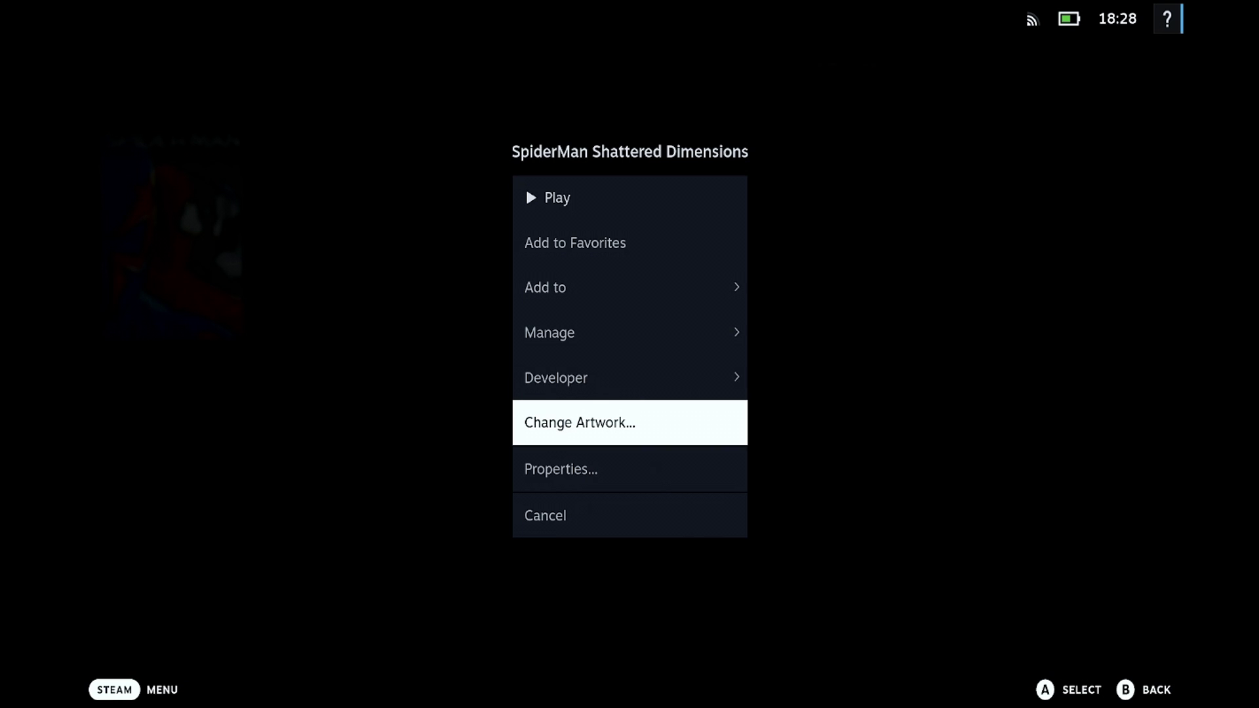
{"action": "key", "text": "Return"}
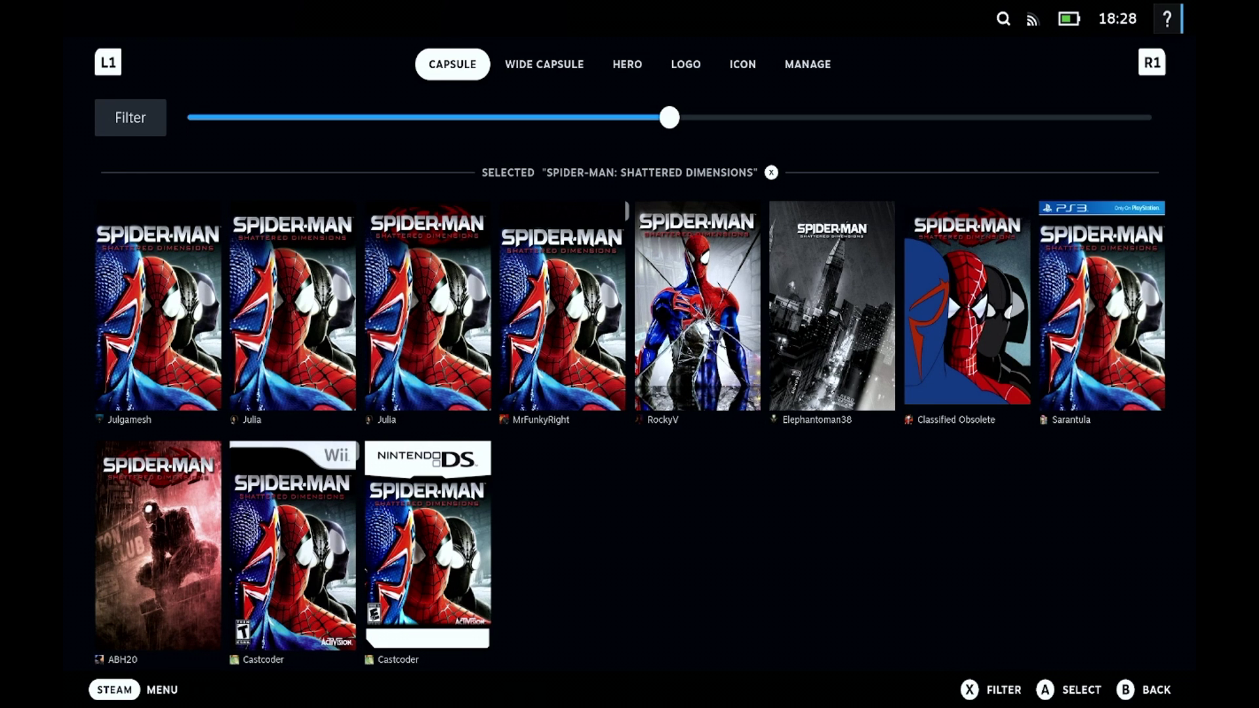
{"action": "key", "text": "Escape"}
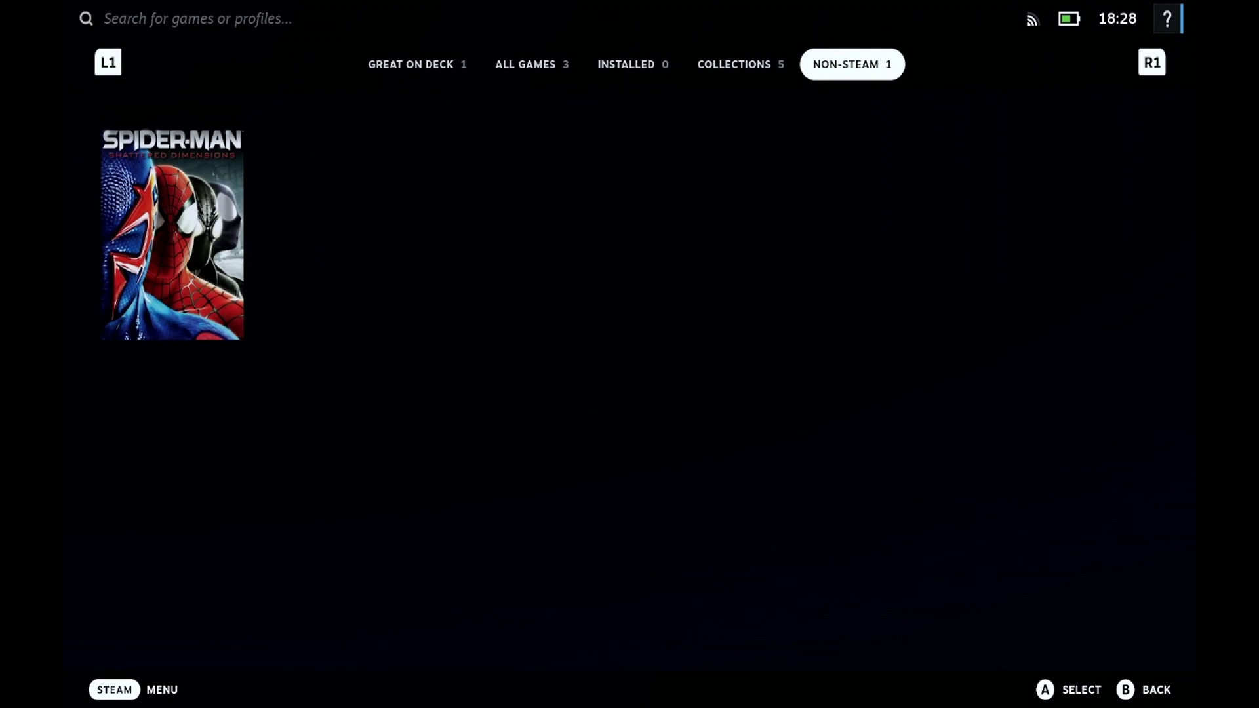
Step: Open the Spider-Man Shattered Dimensions page and start the game with Play
{"action": "key", "text": "Return"}
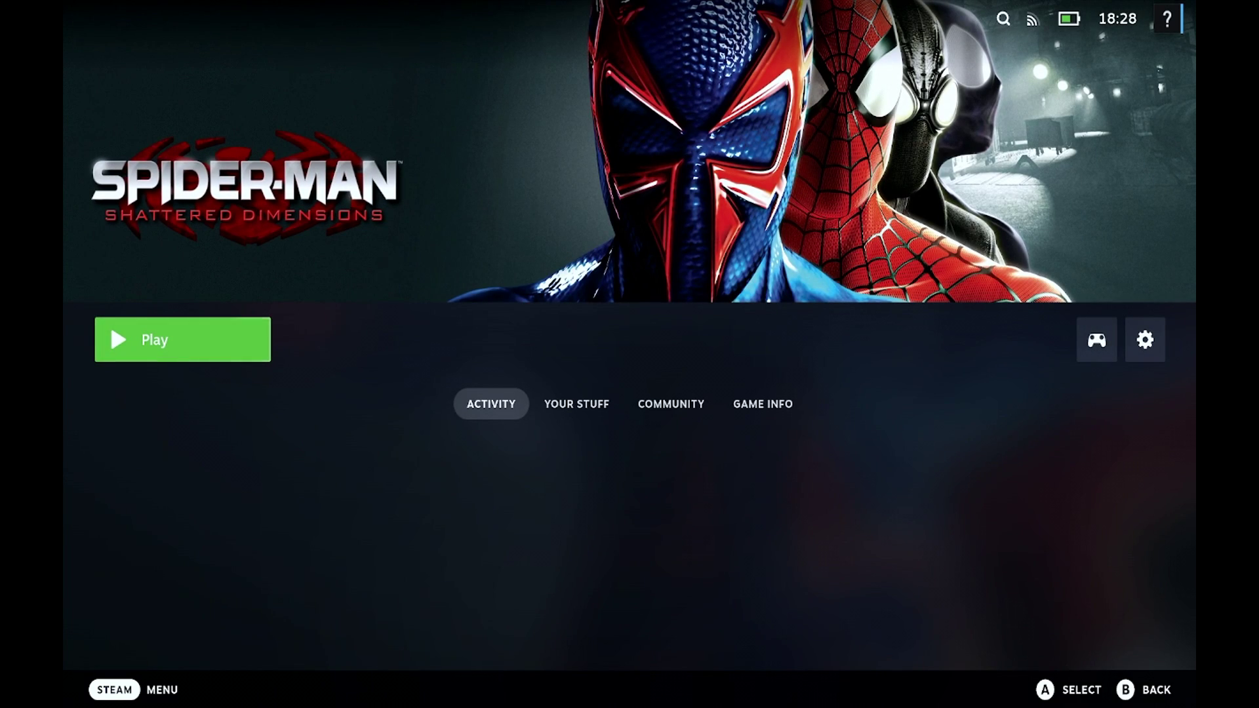
{"action": "key", "text": "Return"}
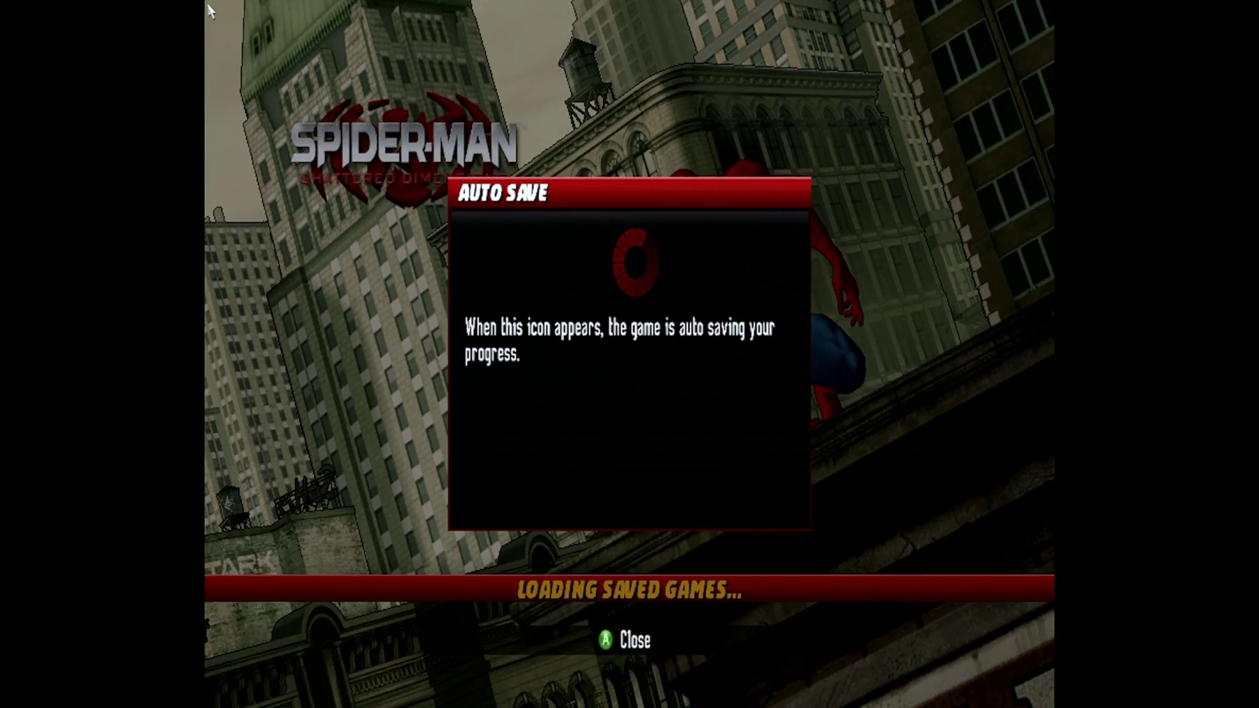
Step: Dismiss the Auto Save notice, load the Game 1 save, and go to the Options menu
{"action": "key", "text": "Return"}
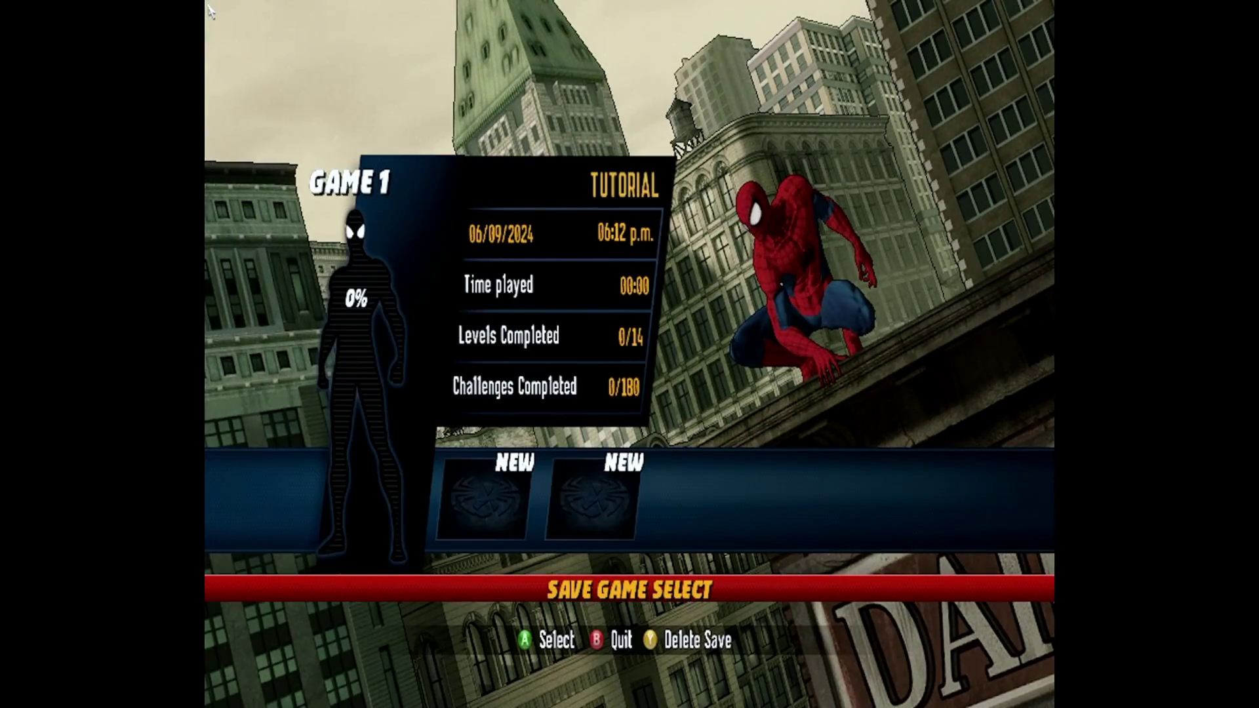
{"action": "key", "text": "Return"}
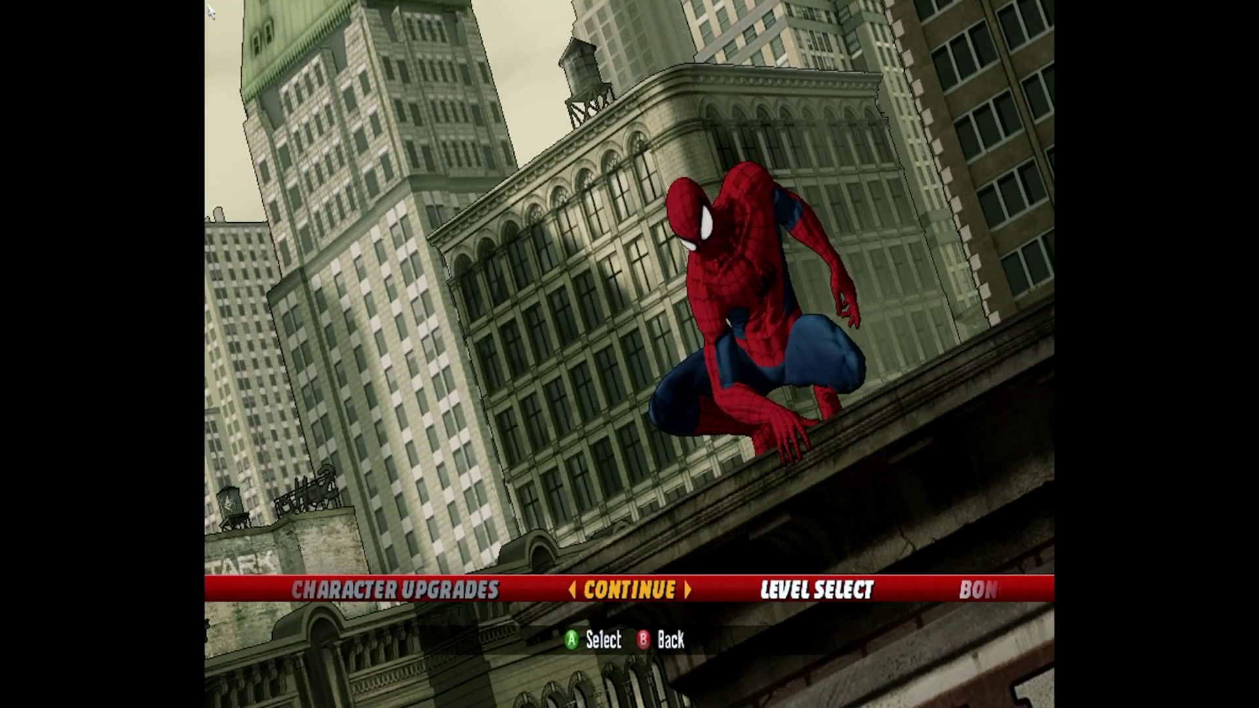
{"action": "key", "text": "Right"}
{"action": "key", "text": "Right"}
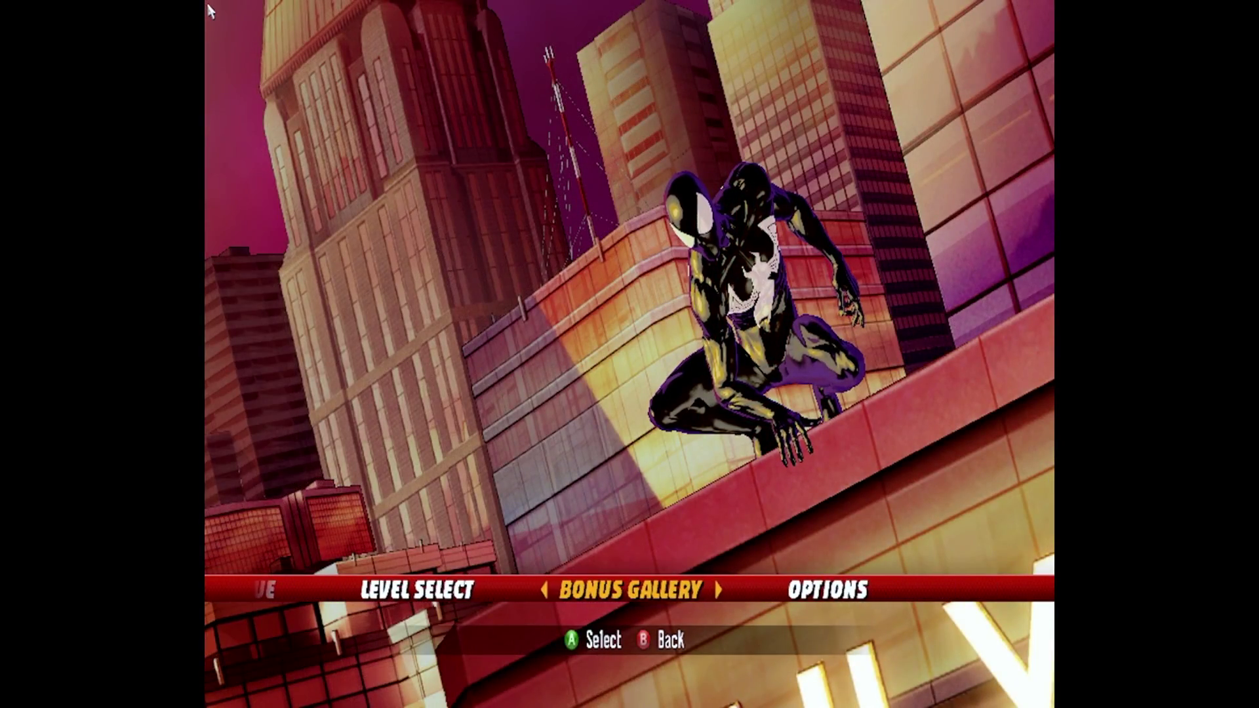
{"action": "key", "text": "Right"}
{"action": "key", "text": "Return"}
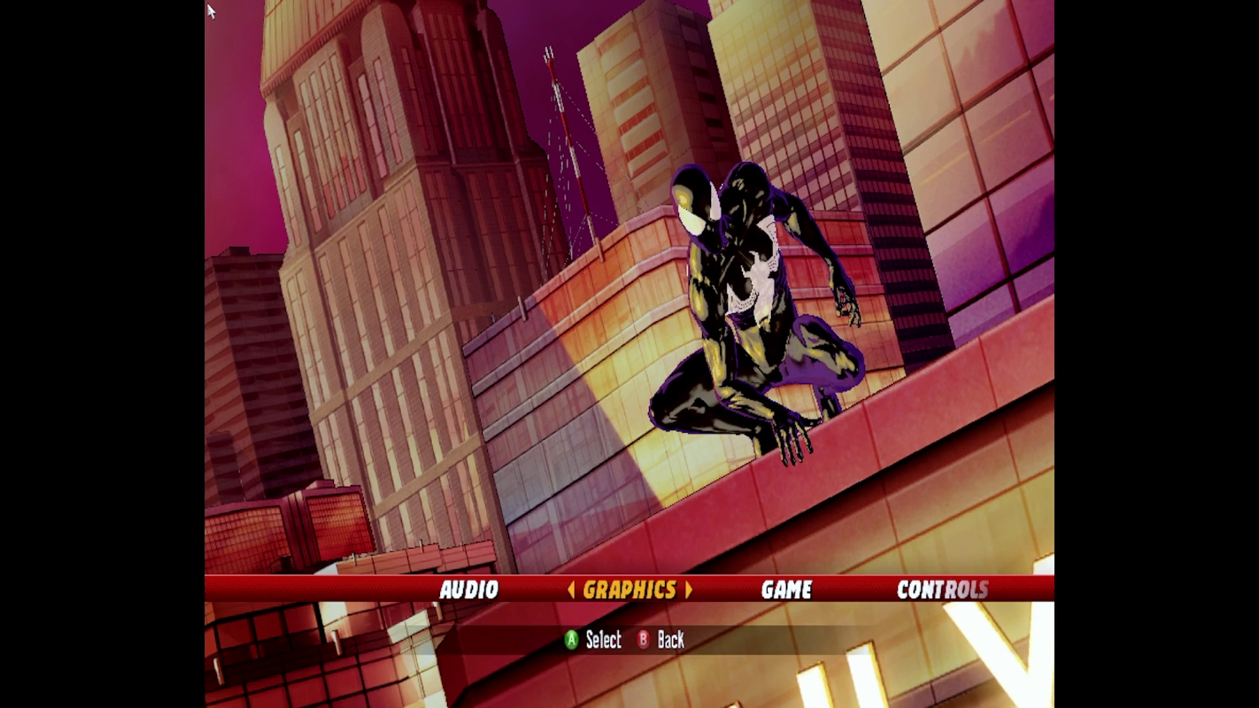
Step: Set graphics to 1280 x 720 with 16:10 Widescreen aspect ratio, then apply and keep the settings
{"action": "key", "text": "Return"}
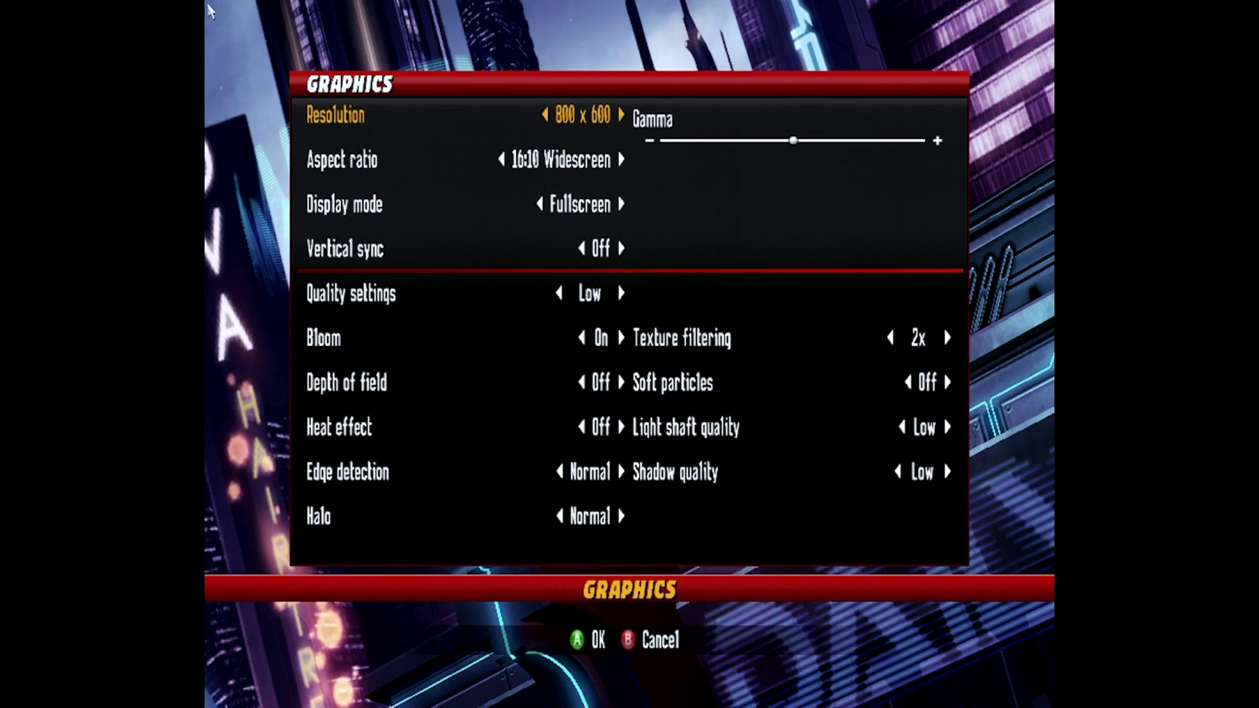
{"action": "key", "text": "Right"}
{"action": "key", "text": "Right"}
{"action": "key", "text": "Right"}
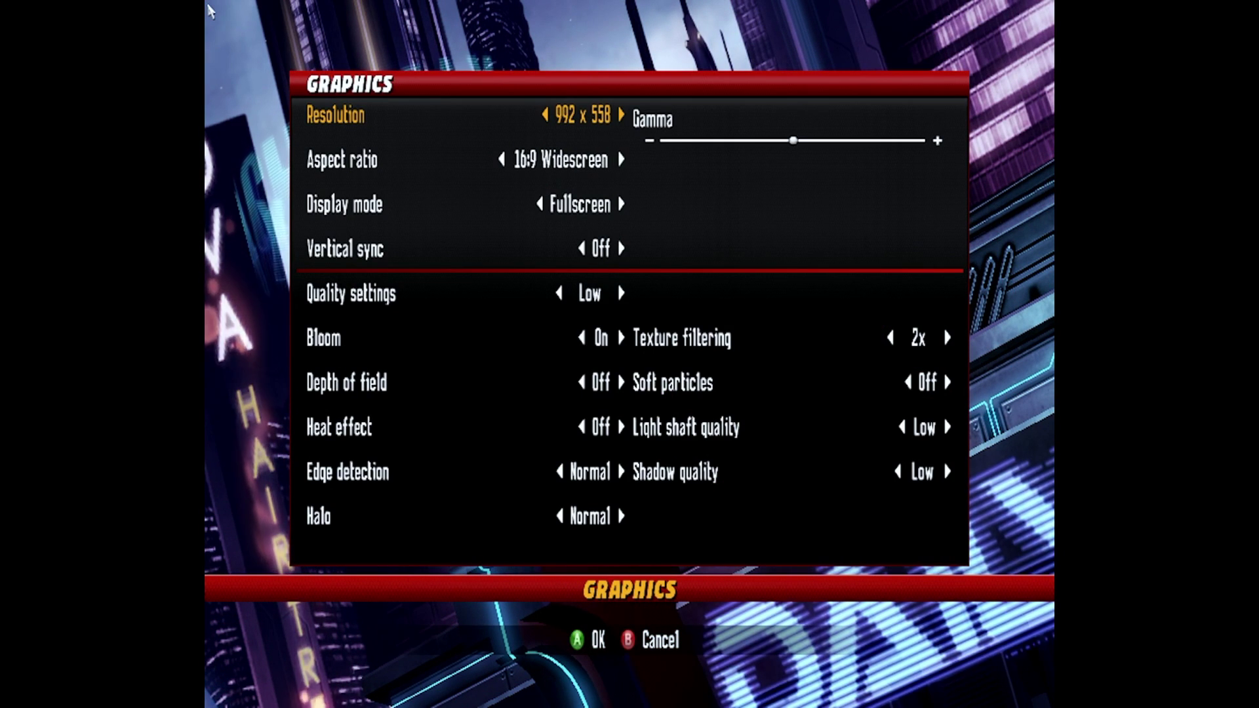
{"action": "key", "text": "Right"}
{"action": "key", "text": "Right"}
{"action": "key", "text": "Right"}
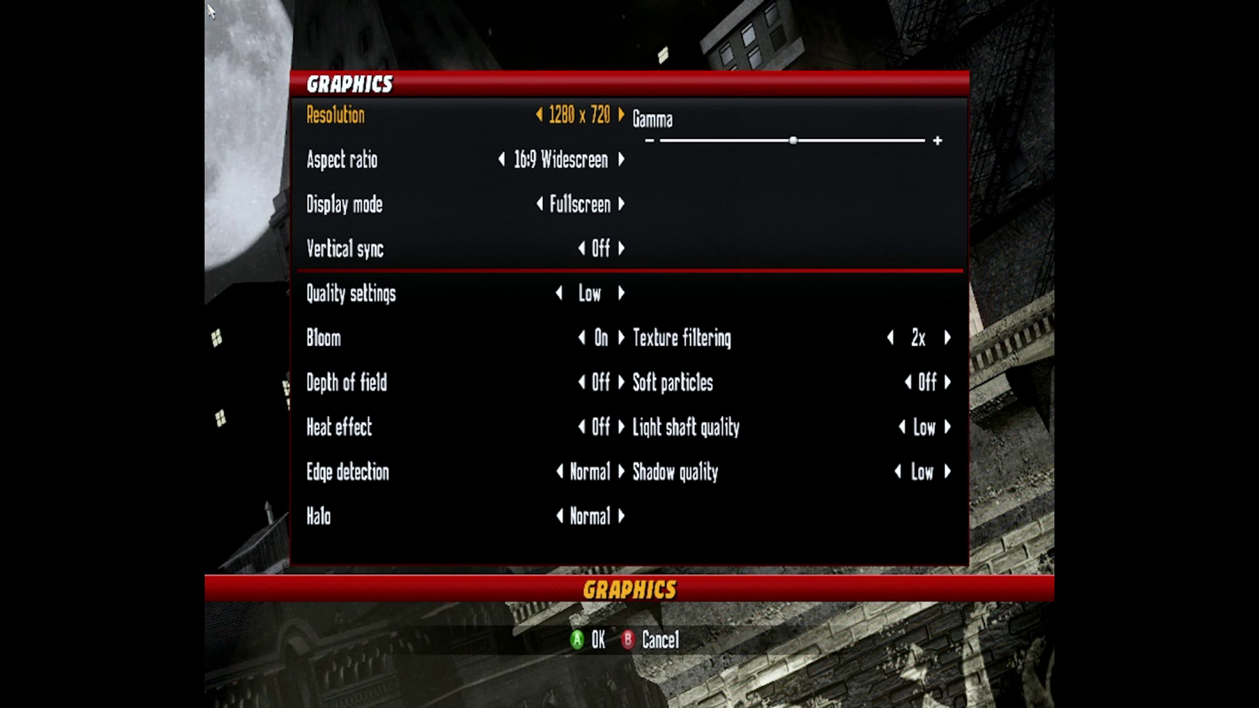
{"action": "key", "text": "Down"}
{"action": "key", "text": "Right"}
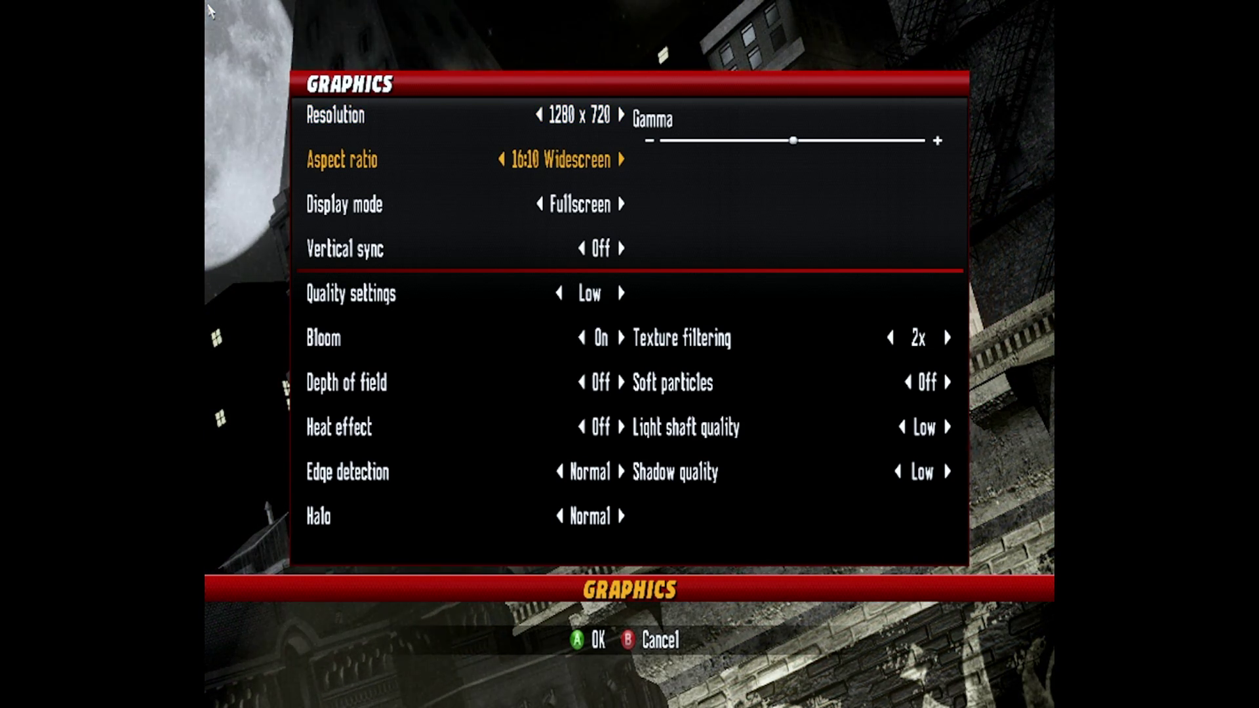
{"action": "key", "text": "Return"}
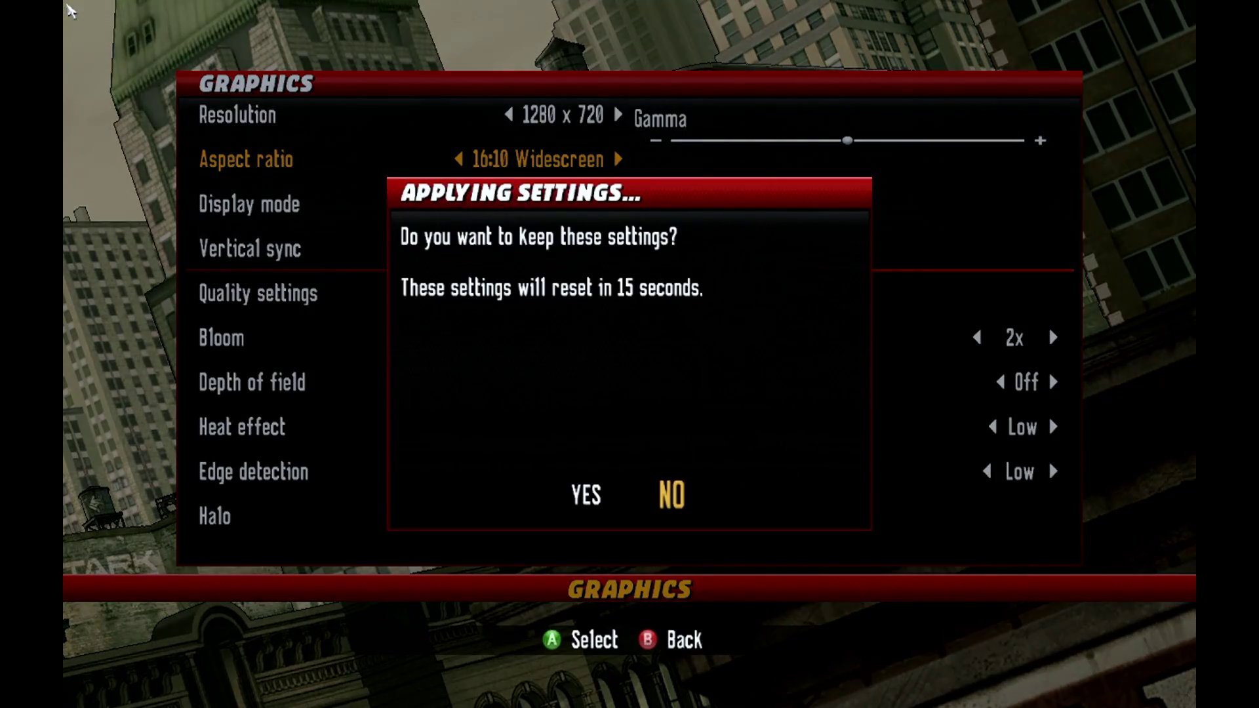
{"action": "key", "text": "Left"}
{"action": "key", "text": "Return"}
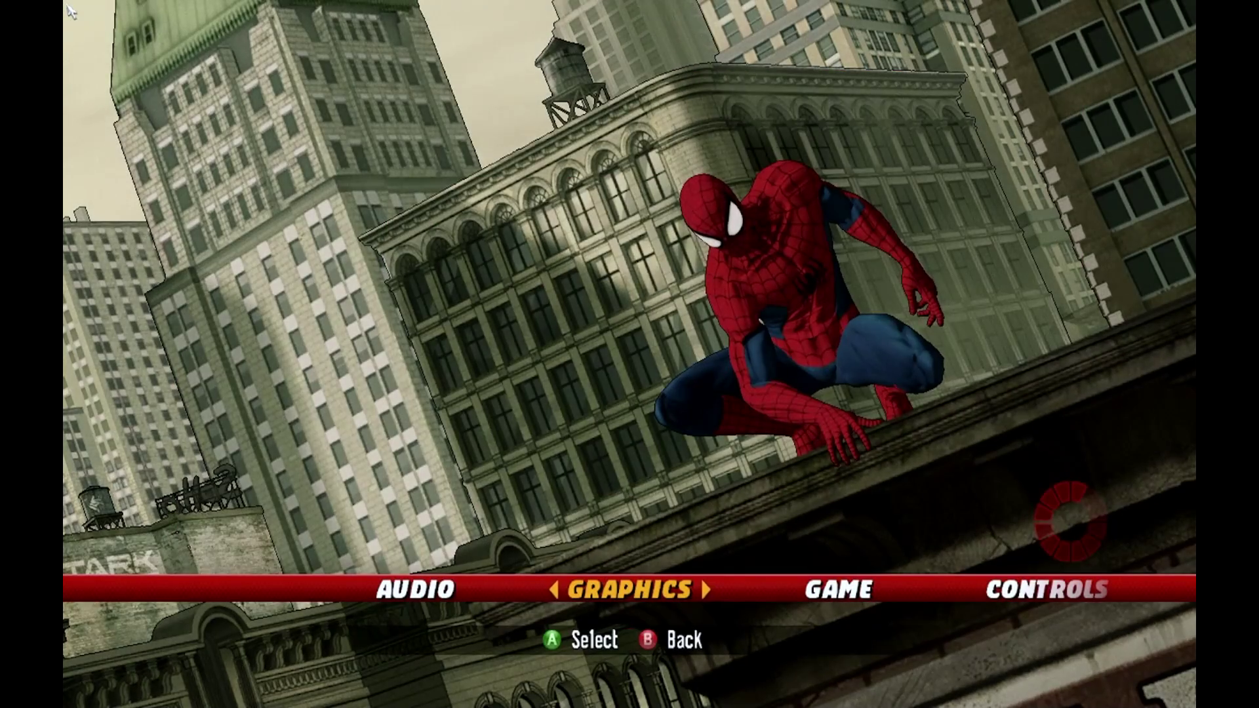